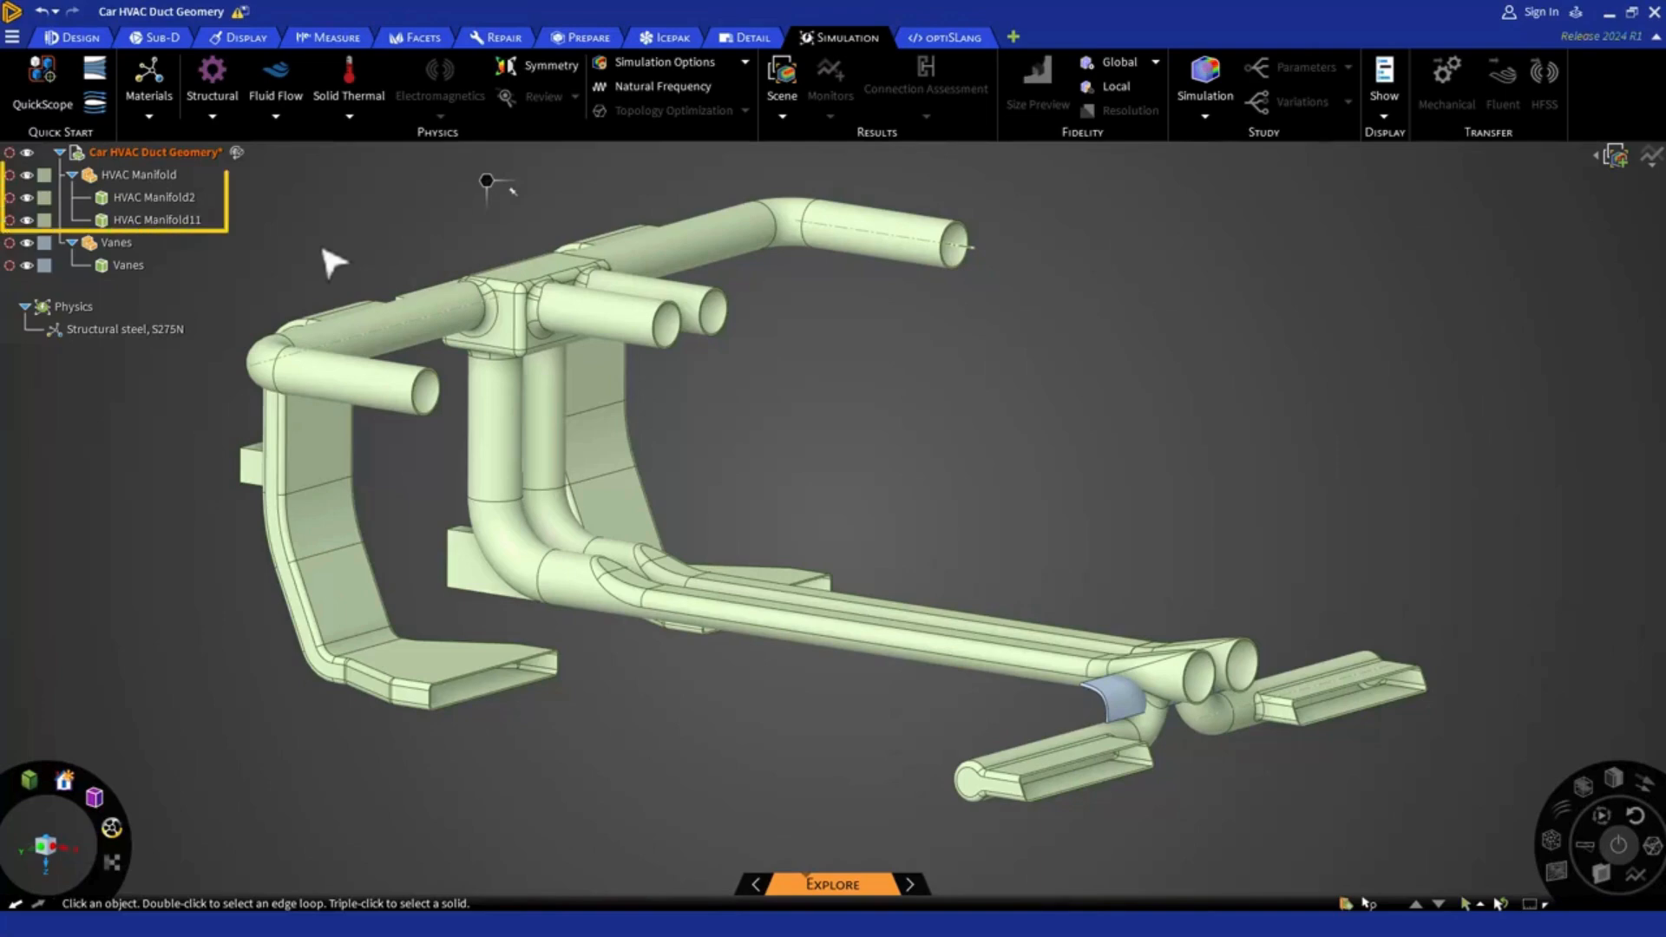
# Hide everything except the HVAC Manifold component
pyautogui.click(160, 178)
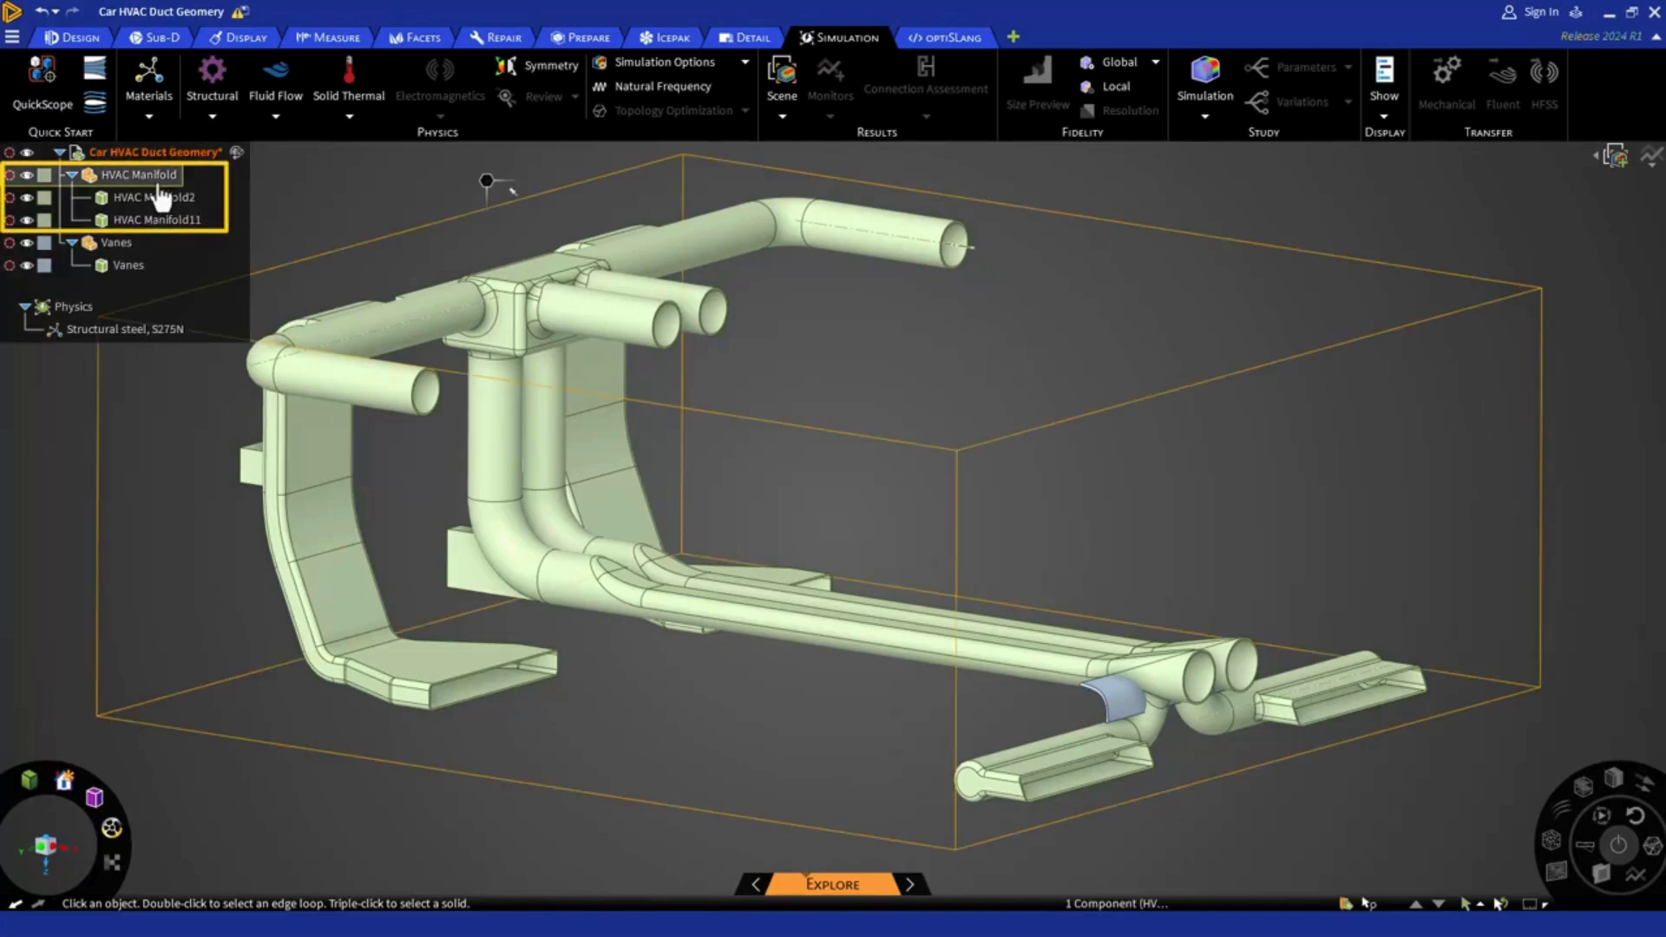
pyautogui.rightClick(161, 182)
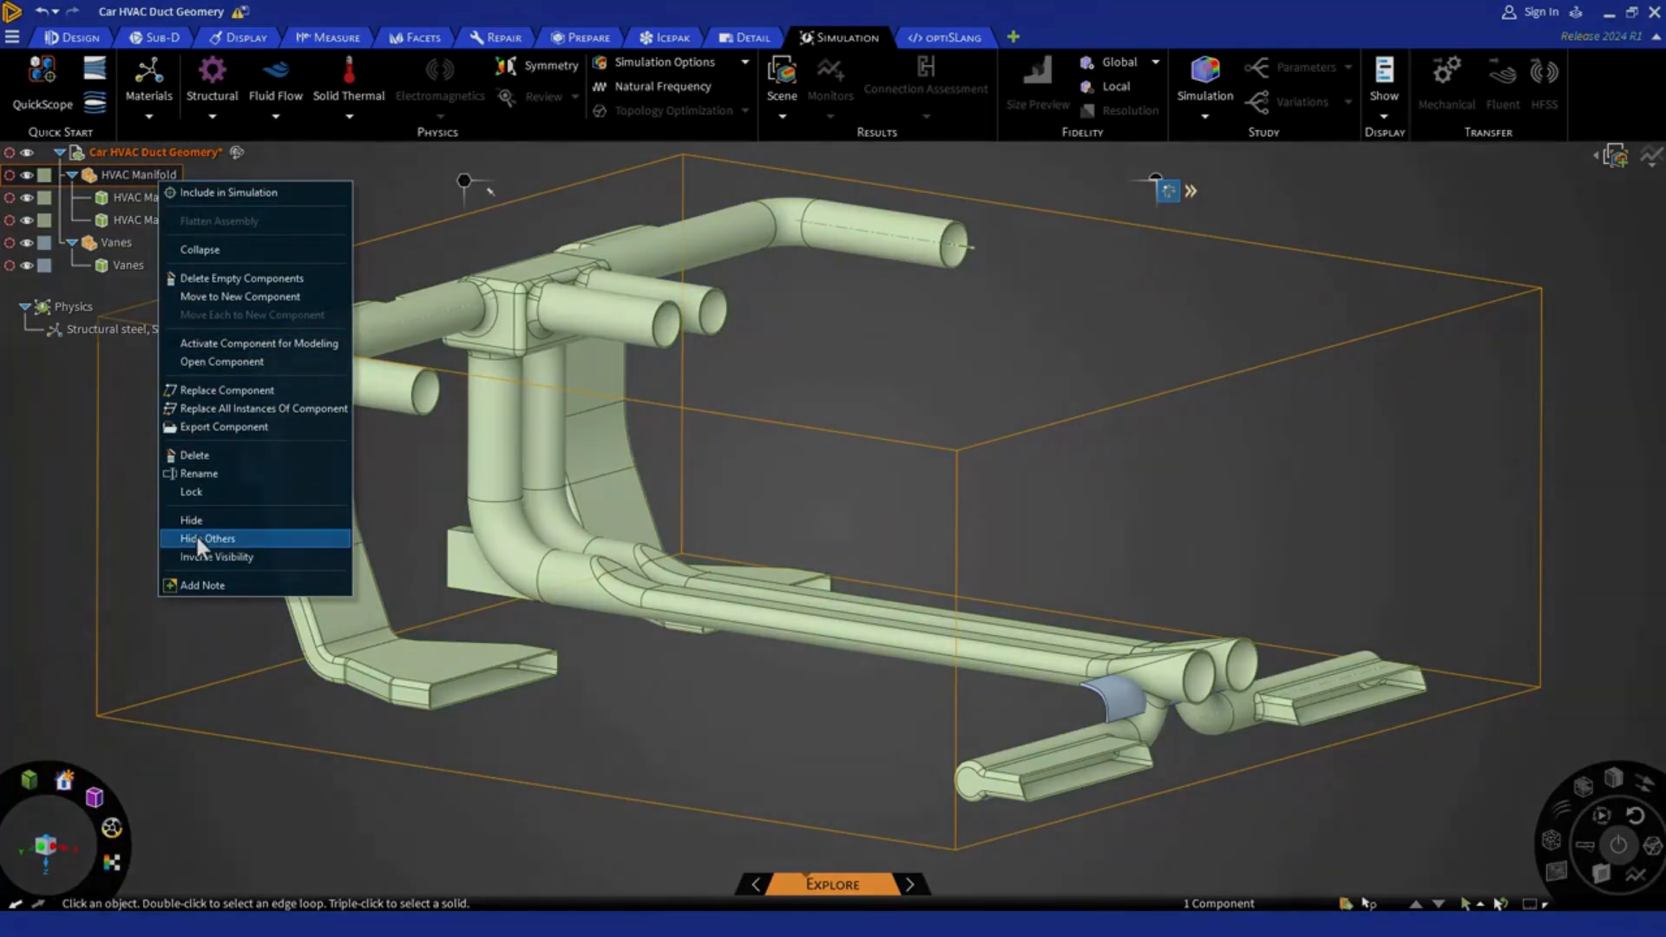
pyautogui.click(199, 539)
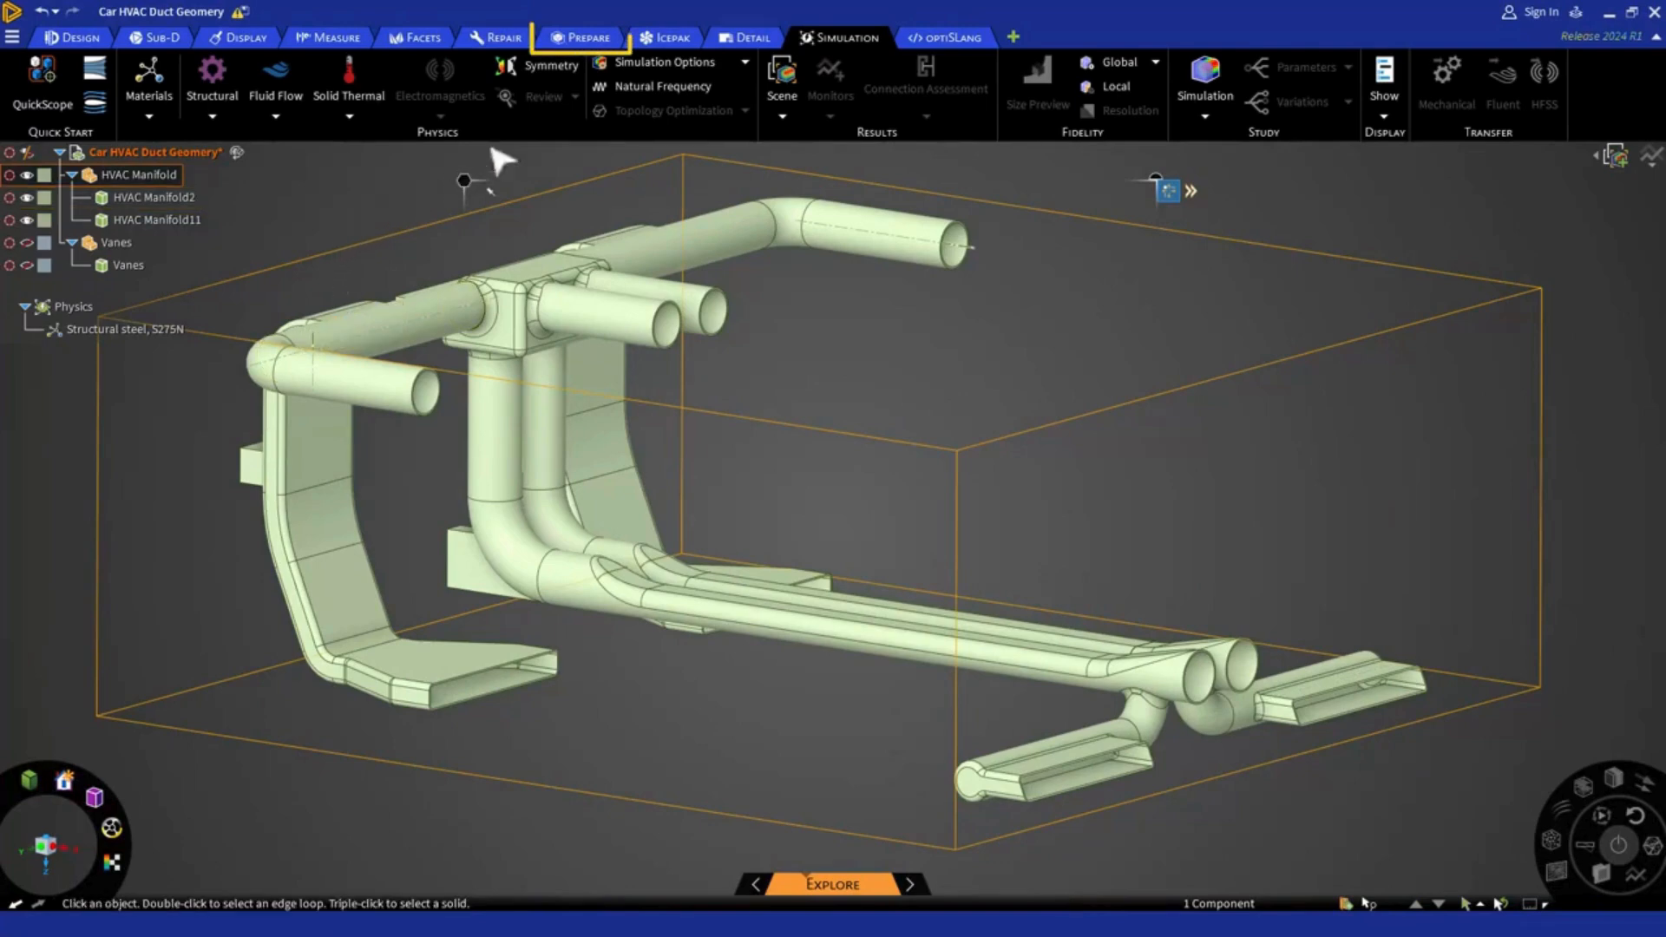
# Start a Volume Extract and select the annular end faces of the four upper round duct outlets
pyautogui.click(556, 38)
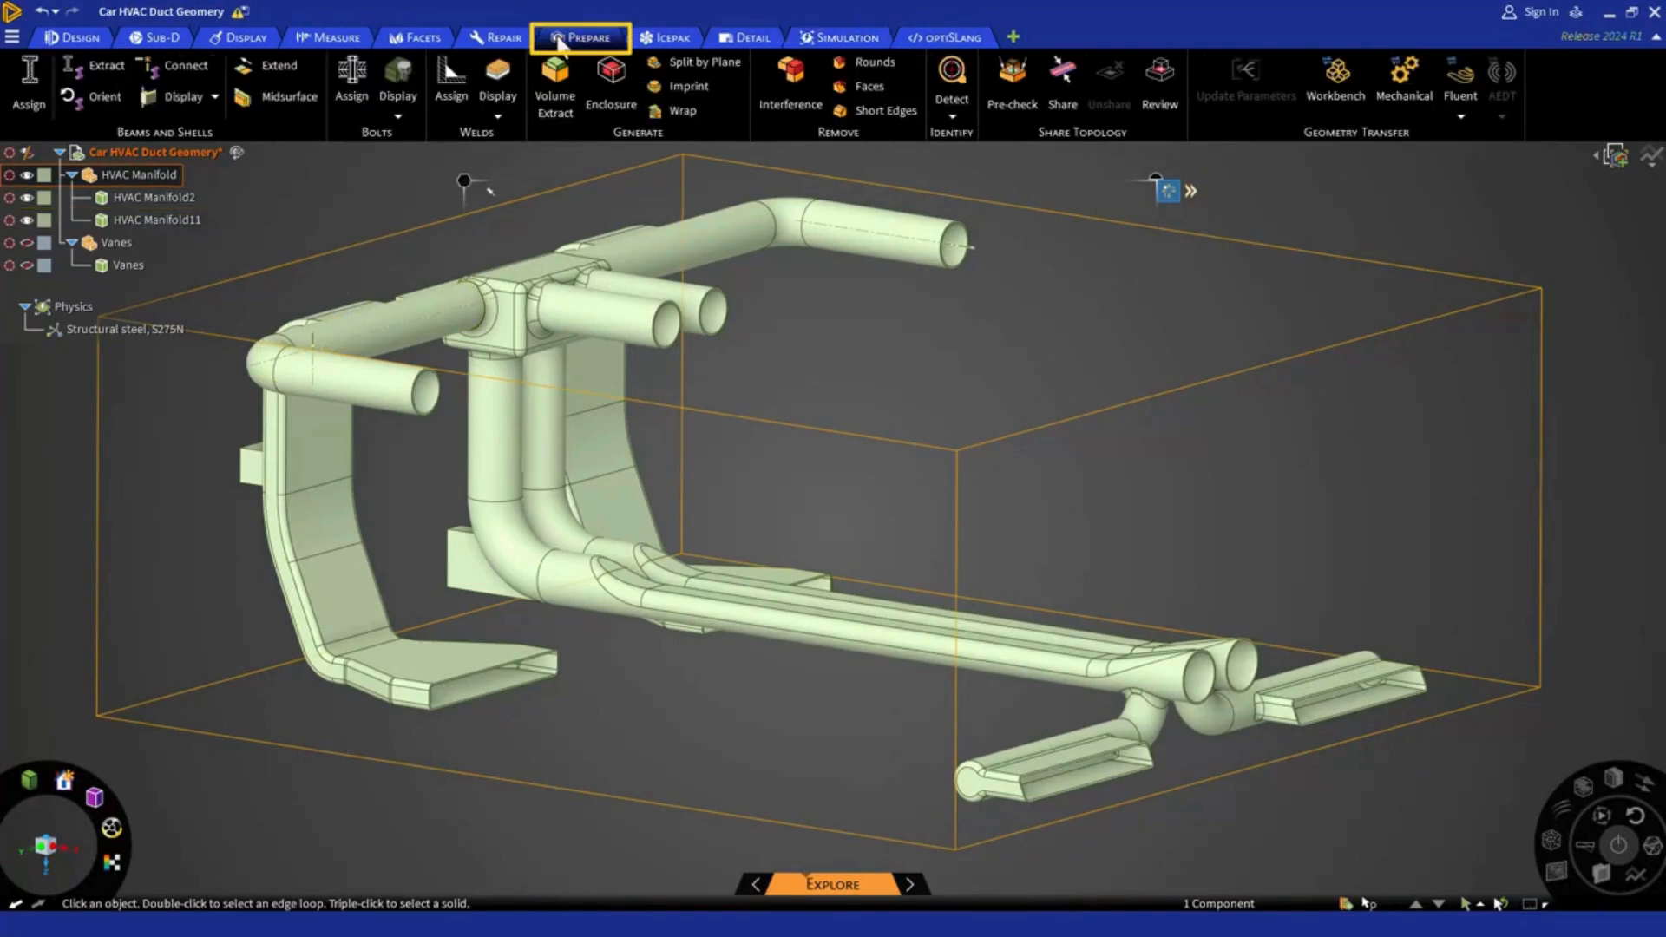
pyautogui.click(561, 100)
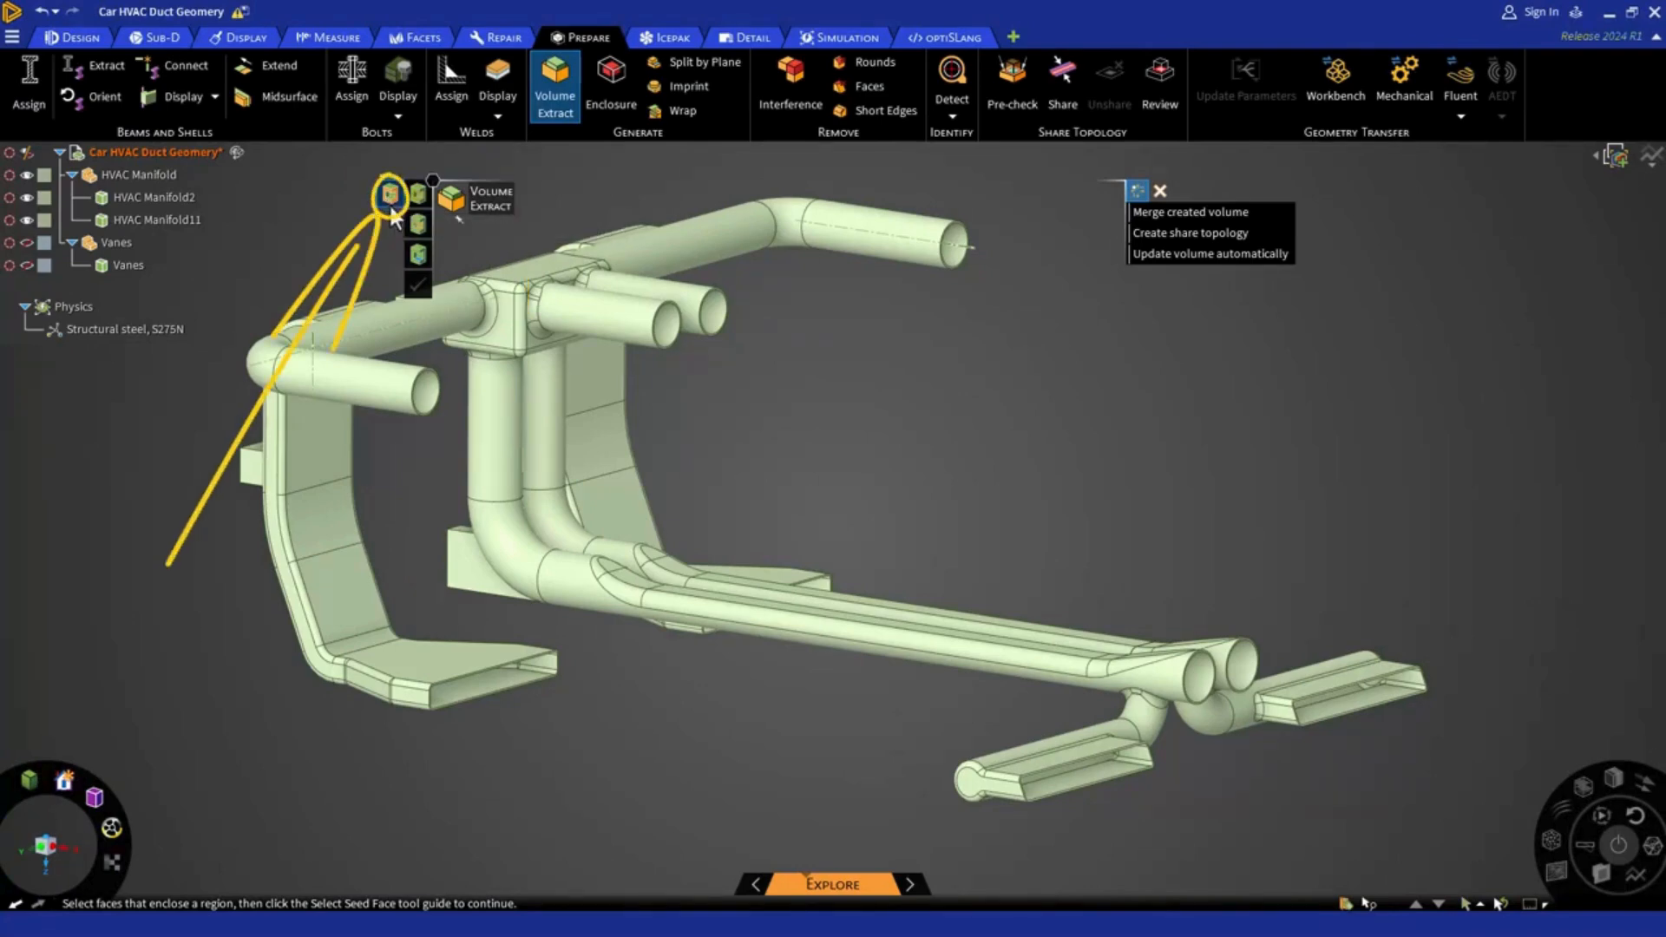
pyautogui.scroll(2, 420, 410)
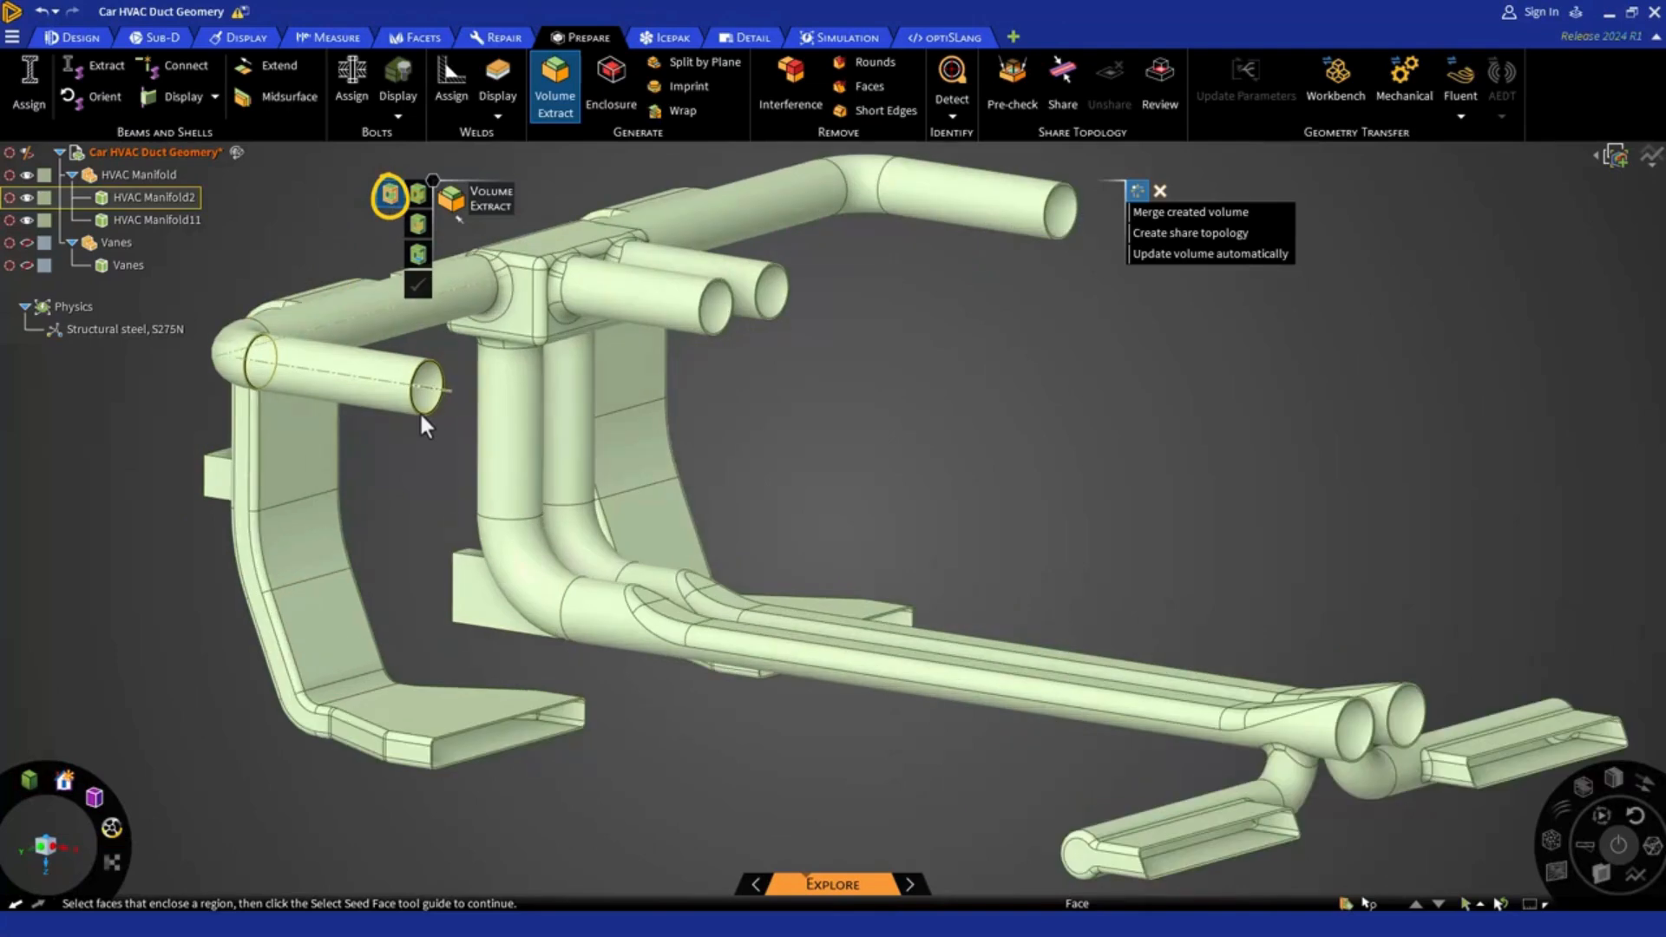
pyautogui.scroll(3, 419, 409)
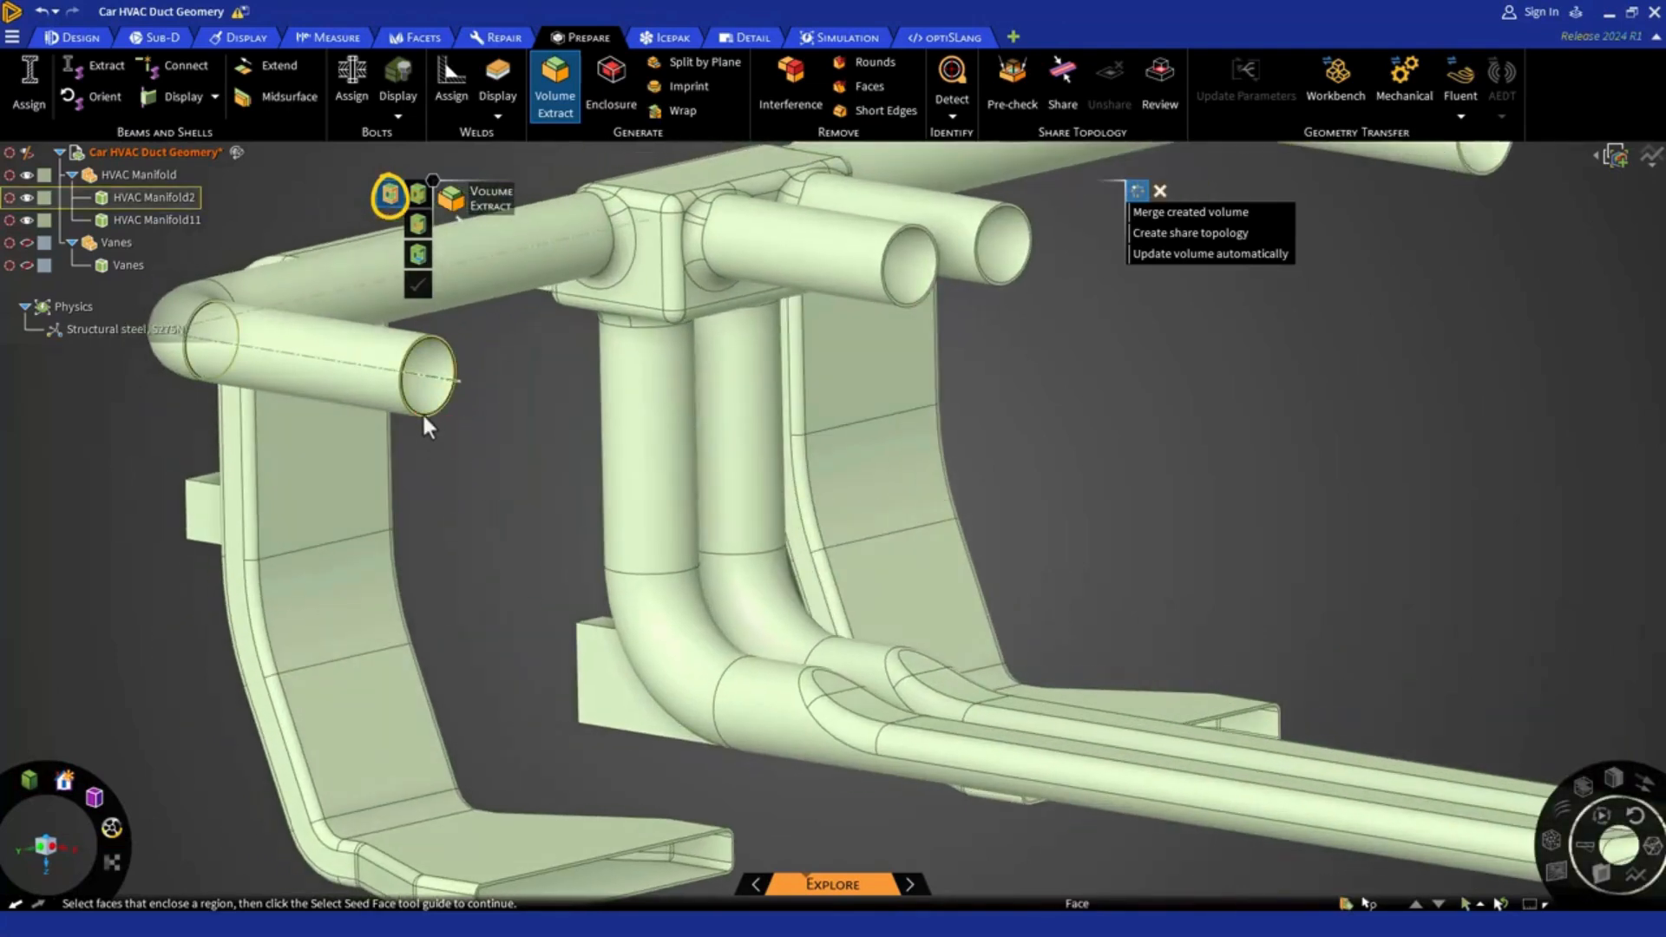
pyautogui.scroll(3, 422, 413)
pyautogui.click(415, 409)
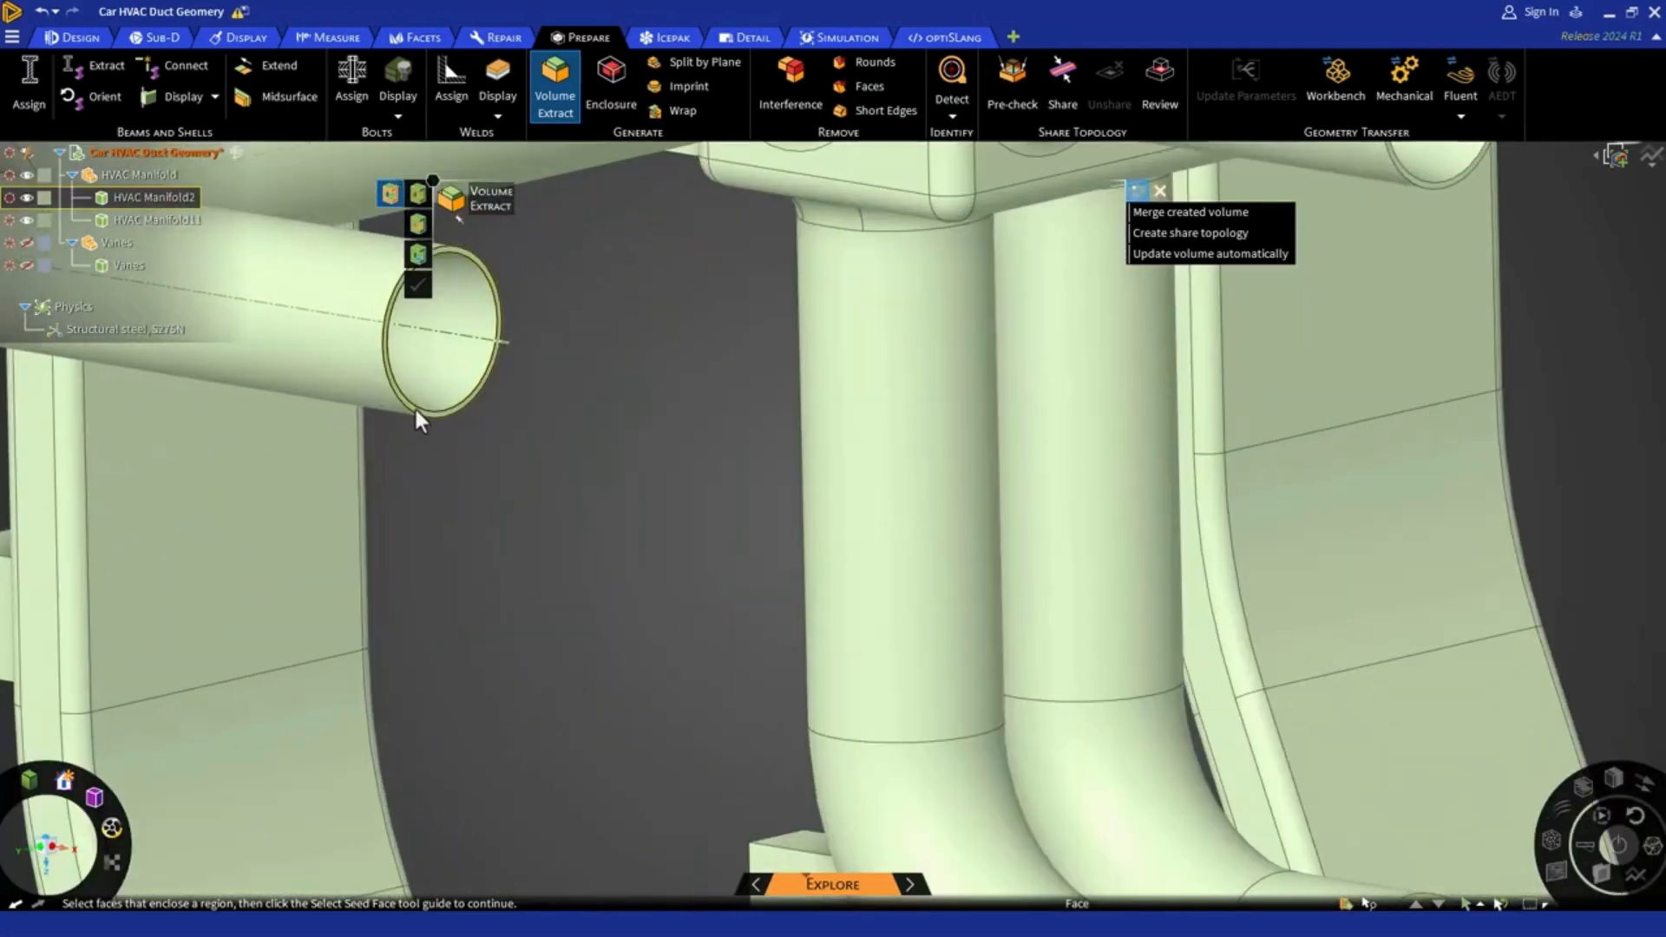
pyautogui.scroll(-5, 415, 408)
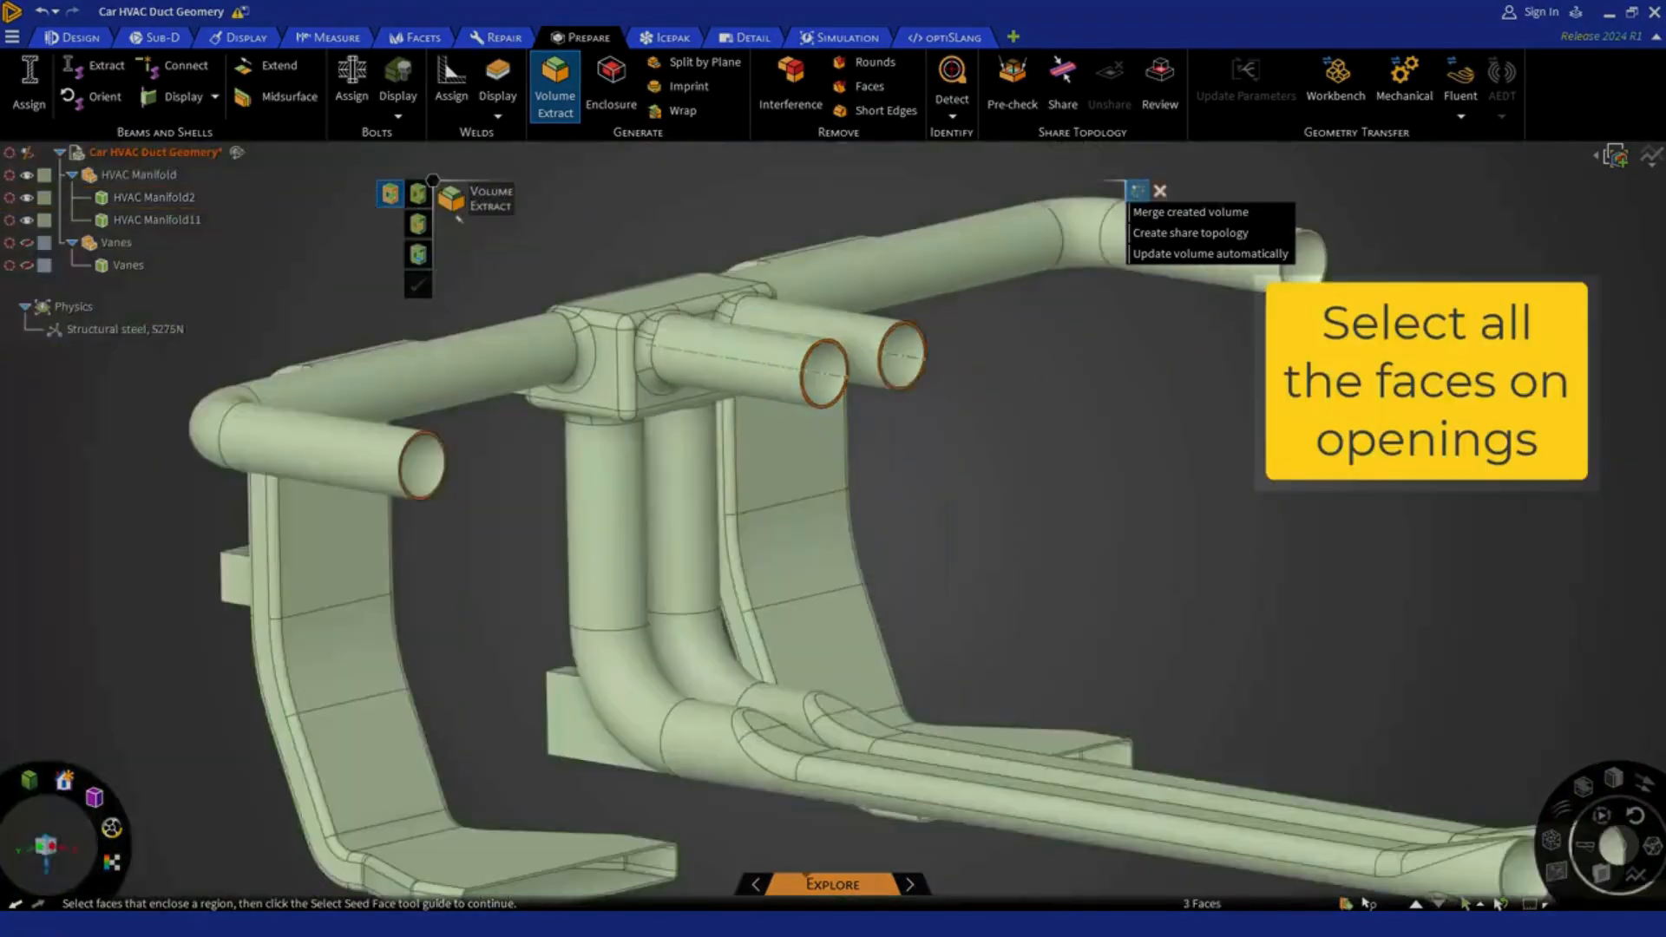
pyautogui.scroll(4, 1319, 252)
pyautogui.keyDown('ctrl'); pyautogui.click(1128, 326); pyautogui.keyUp('ctrl')
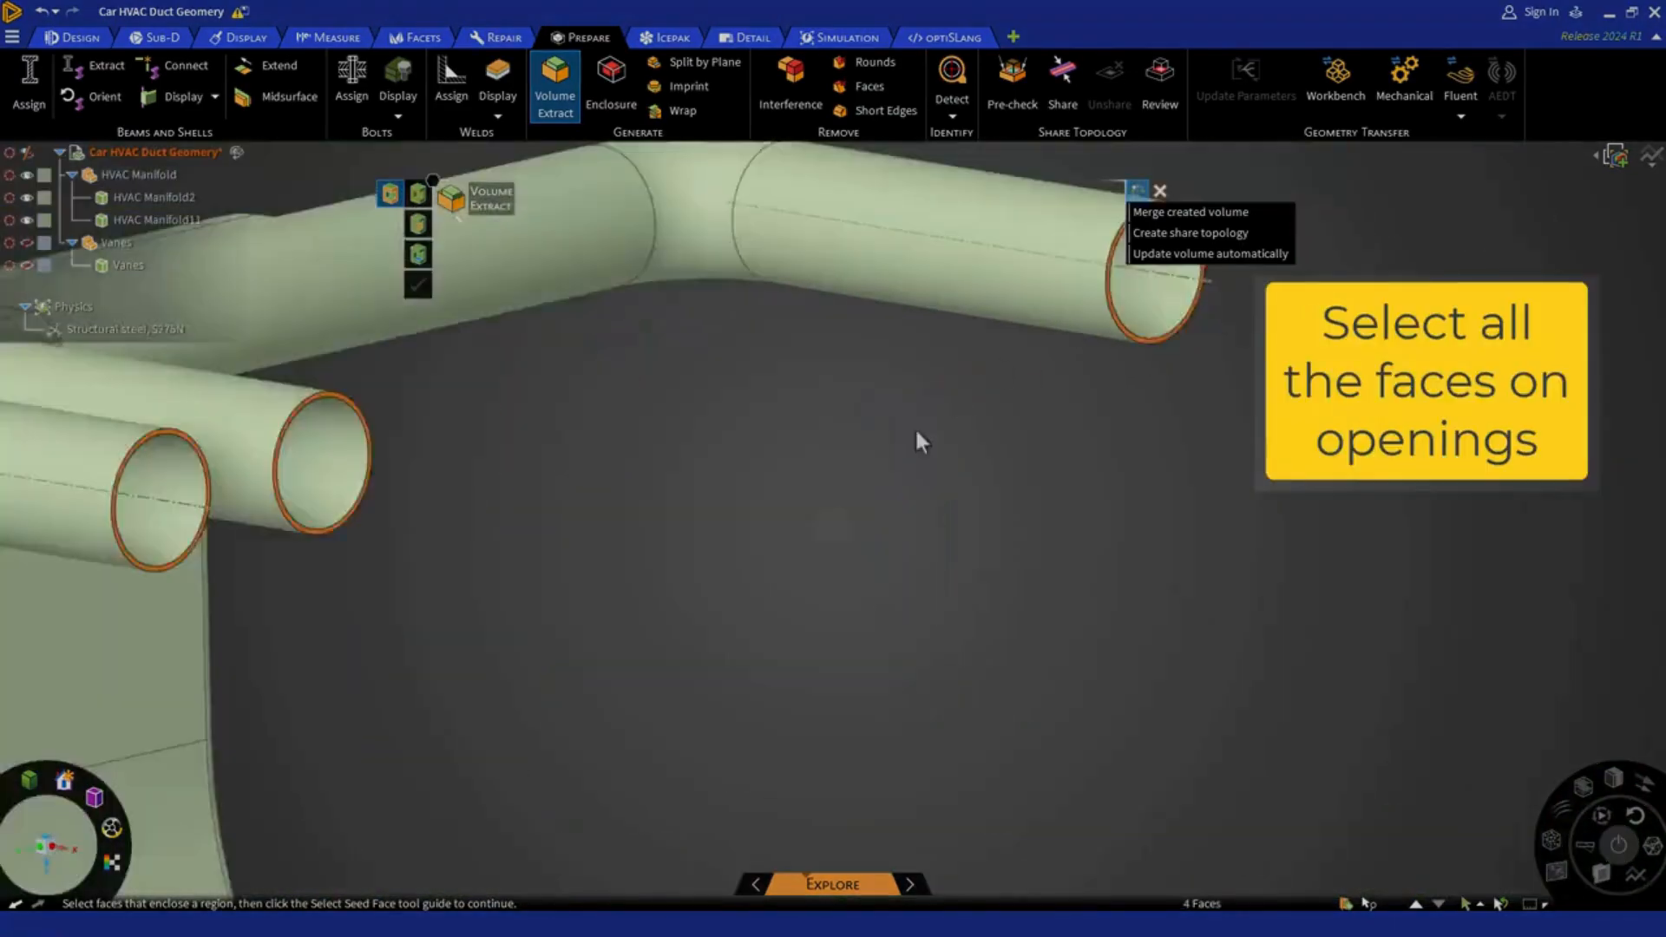
# Add the rim faces of the two wide rectangular floor outlets on the curved side ducts to the enclosing faces
pyautogui.scroll(-5, 915, 427)
pyautogui.scroll(7, 484, 877)
pyautogui.keyDown('ctrl'); pyautogui.click(613, 789); pyautogui.keyUp('ctrl')
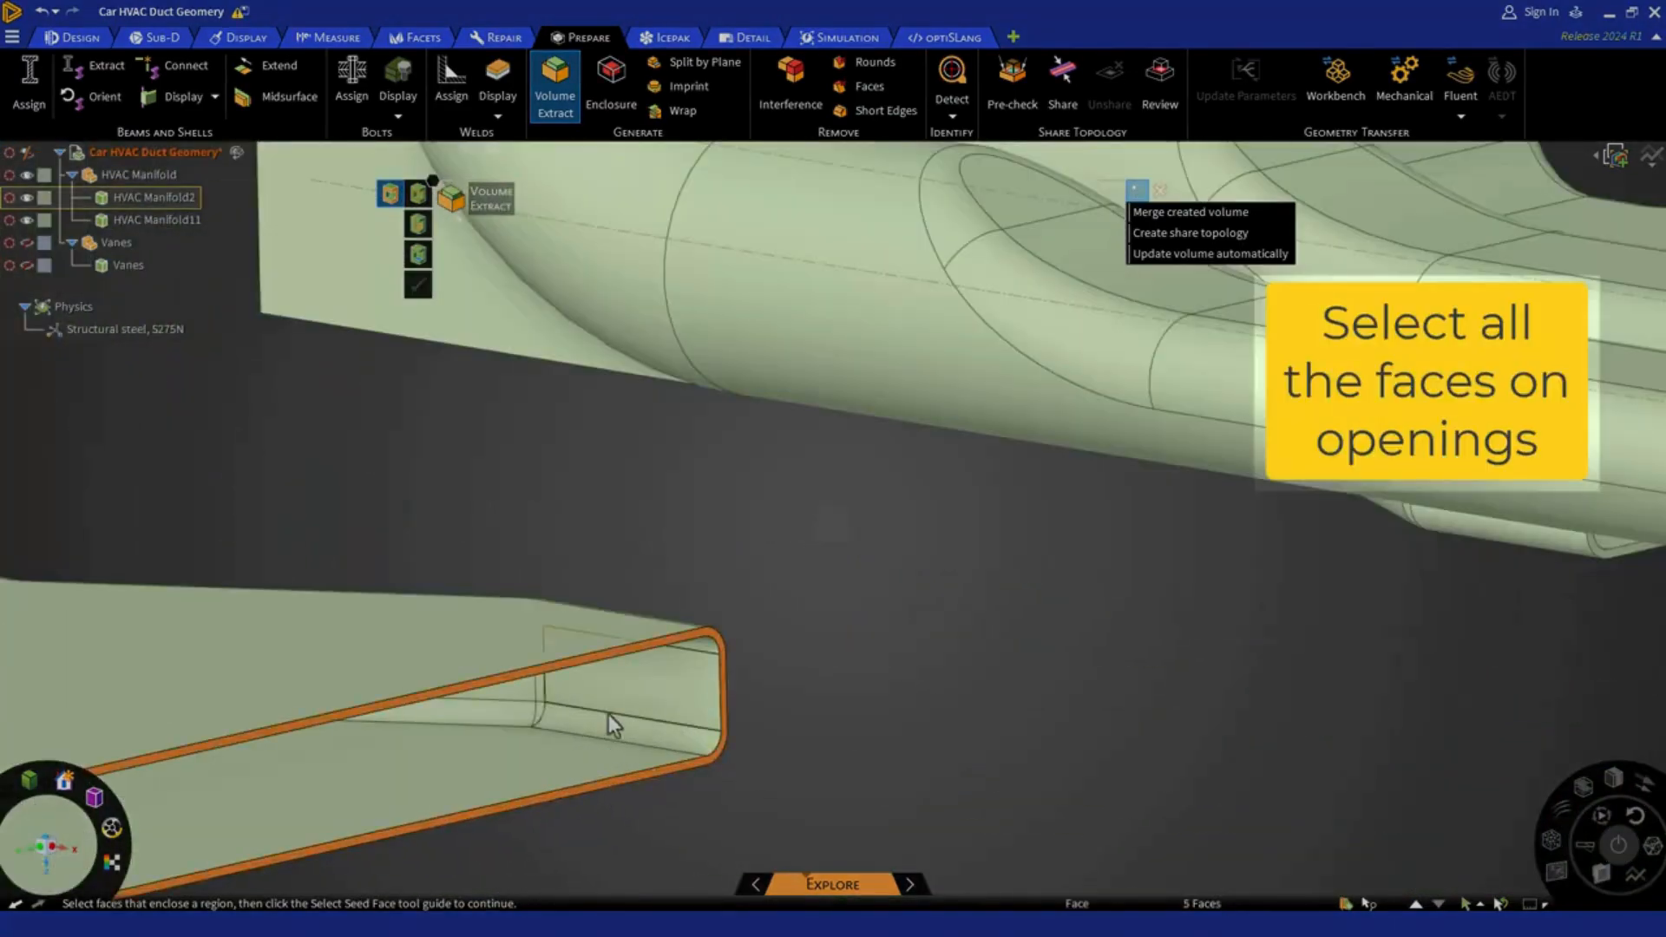
pyautogui.scroll(-5, 1238, 497)
pyautogui.scroll(7, 1060, 623)
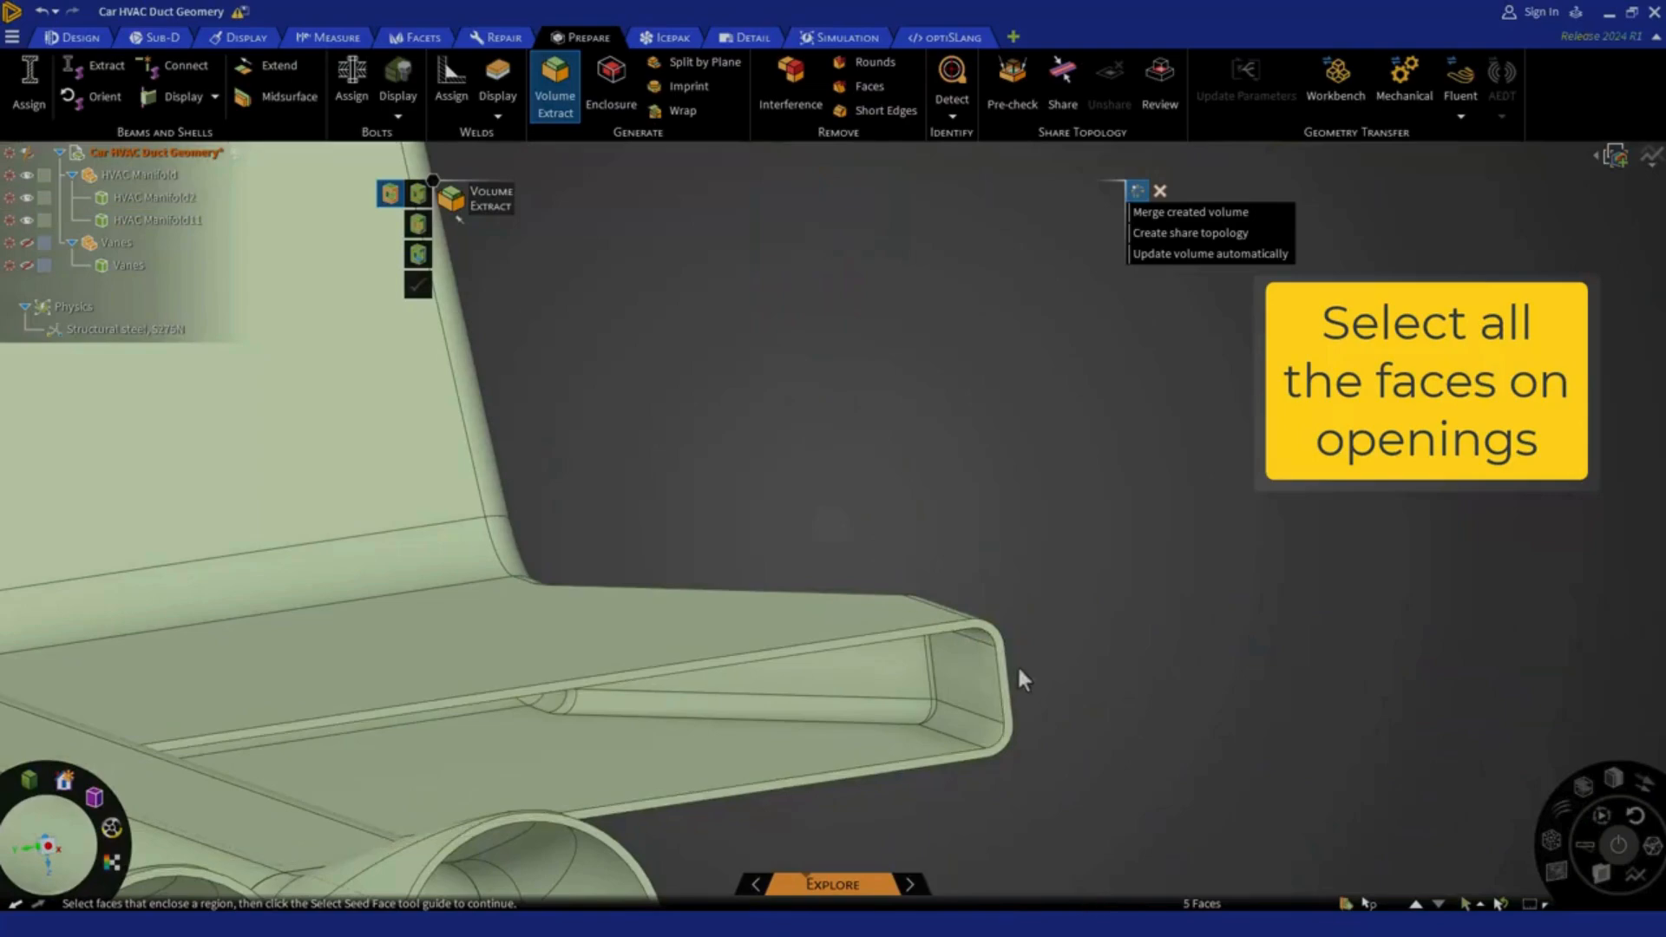
pyautogui.keyDown('ctrl'); pyautogui.click(1018, 663); pyautogui.keyUp('ctrl')
pyautogui.scroll(-5, 1059, 614)
# Add the rim faces of the two round and two slotted outlets at the far end of the long lower ducts
pyautogui.scroll(7, 446, 830)
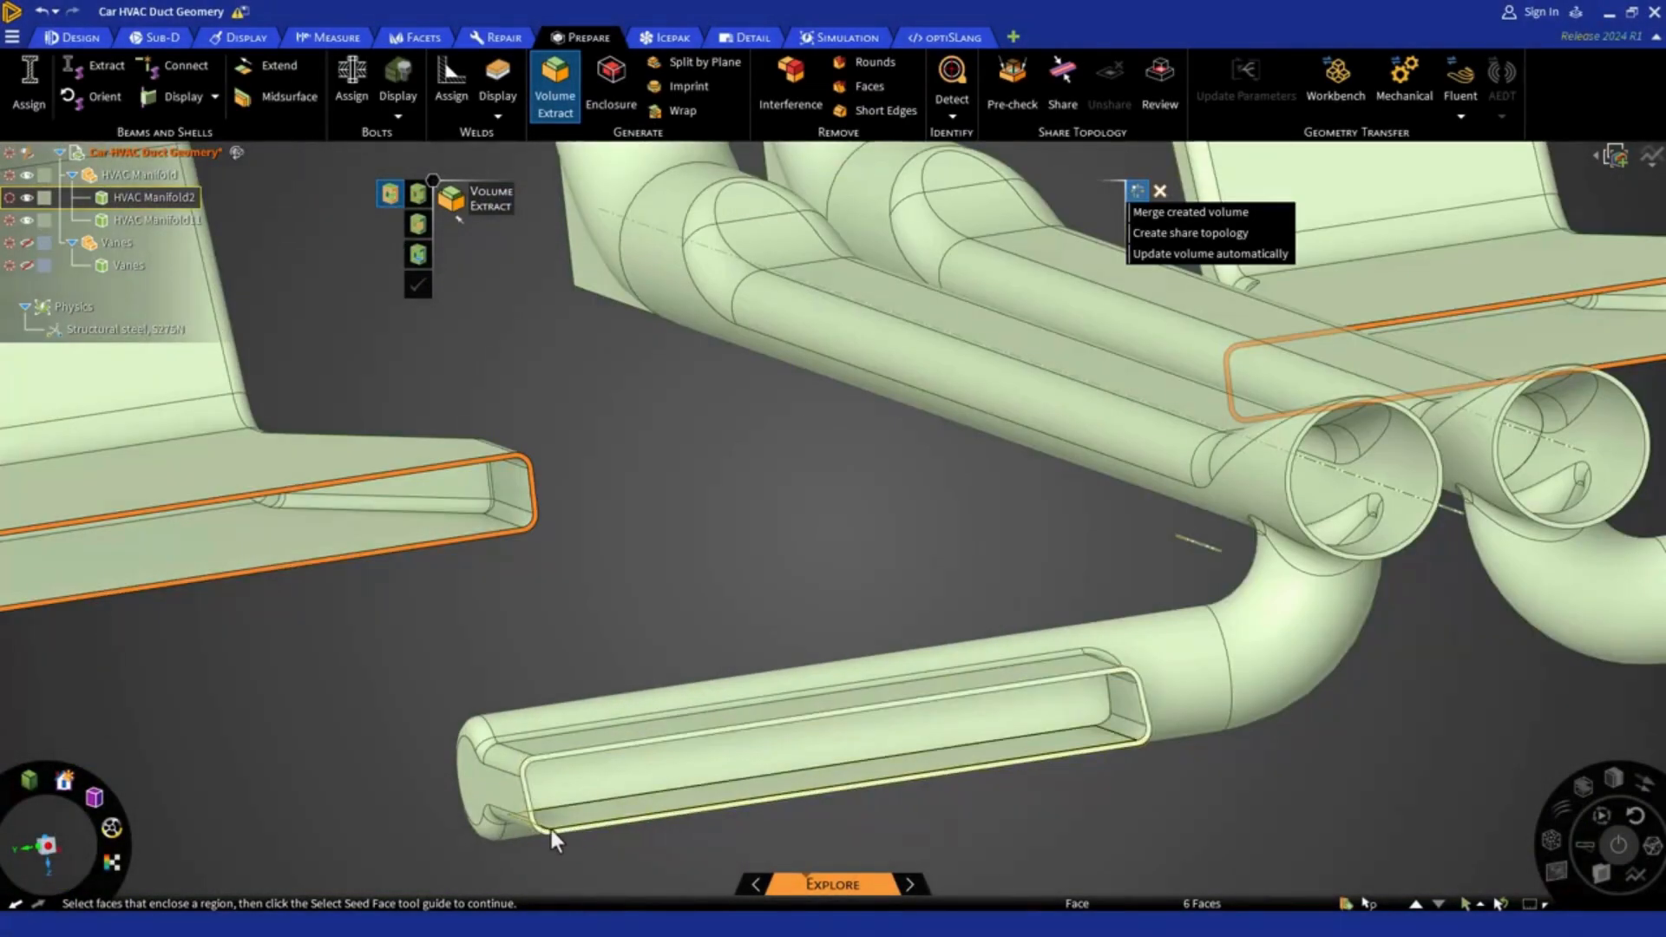
pyautogui.keyDown('ctrl'); pyautogui.click(544, 835); pyautogui.keyUp('ctrl')
pyautogui.scroll(5, 1311, 550)
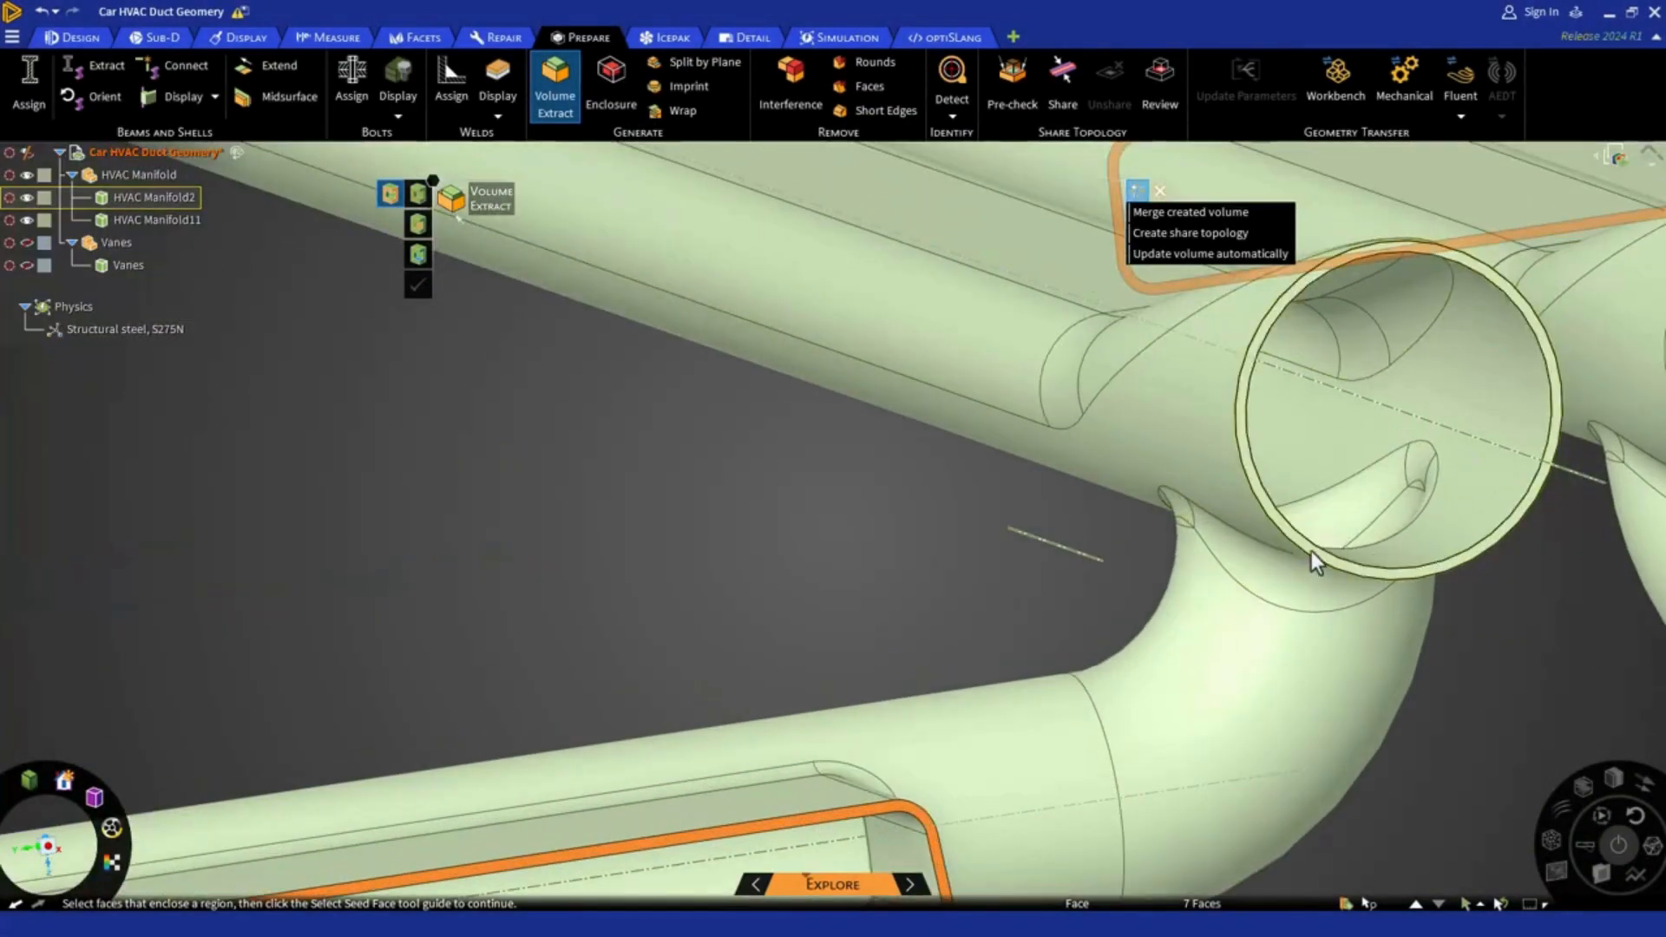
pyautogui.keyDown('ctrl'); pyautogui.click(1310, 551); pyautogui.keyUp('ctrl')
pyautogui.scroll(-3, 742, 585)
pyautogui.scroll(5, 1423, 456)
pyautogui.keyDown('ctrl'); pyautogui.click(1220, 597); pyautogui.keyUp('ctrl')
pyautogui.scroll(-5, 1221, 597)
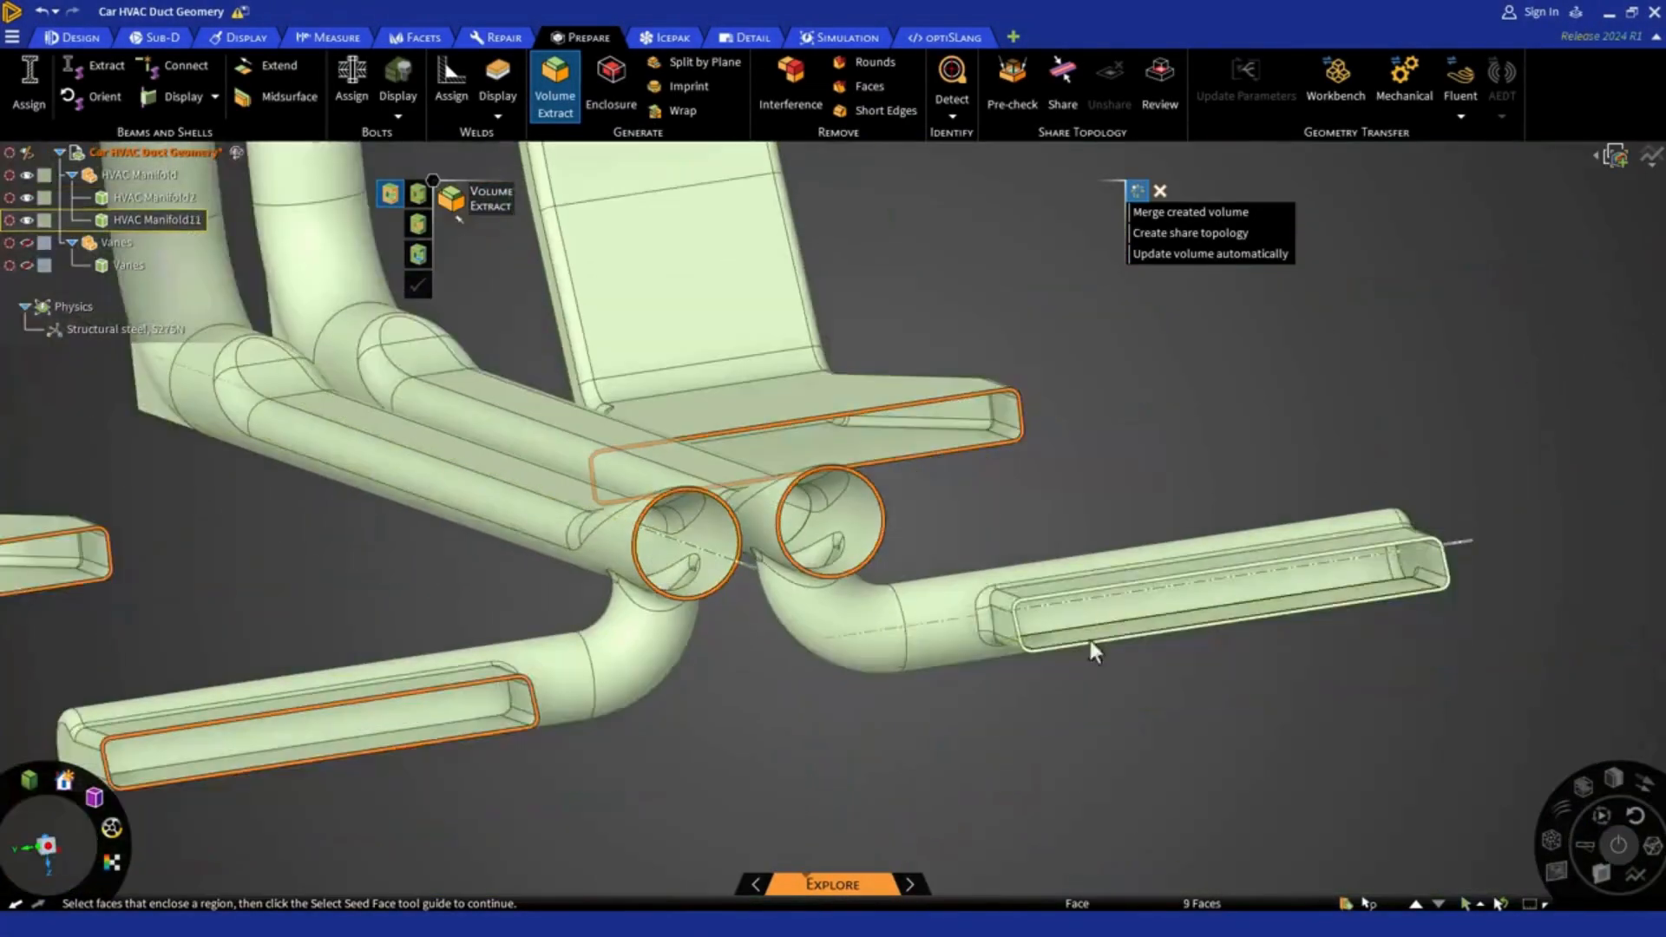
pyautogui.scroll(3, 1022, 647)
pyautogui.keyDown('ctrl'); pyautogui.click(1014, 647); pyautogui.keyUp('ctrl')
pyautogui.scroll(-6, 1017, 648)
# Add the rectangular inlet rim faces on the manifold's back side, at the central box and both curved side ducts
pyautogui.moveTo(743, 605); pyautogui.dragTo(423, 529, button='middle')
pyautogui.scroll(2, 424, 530)
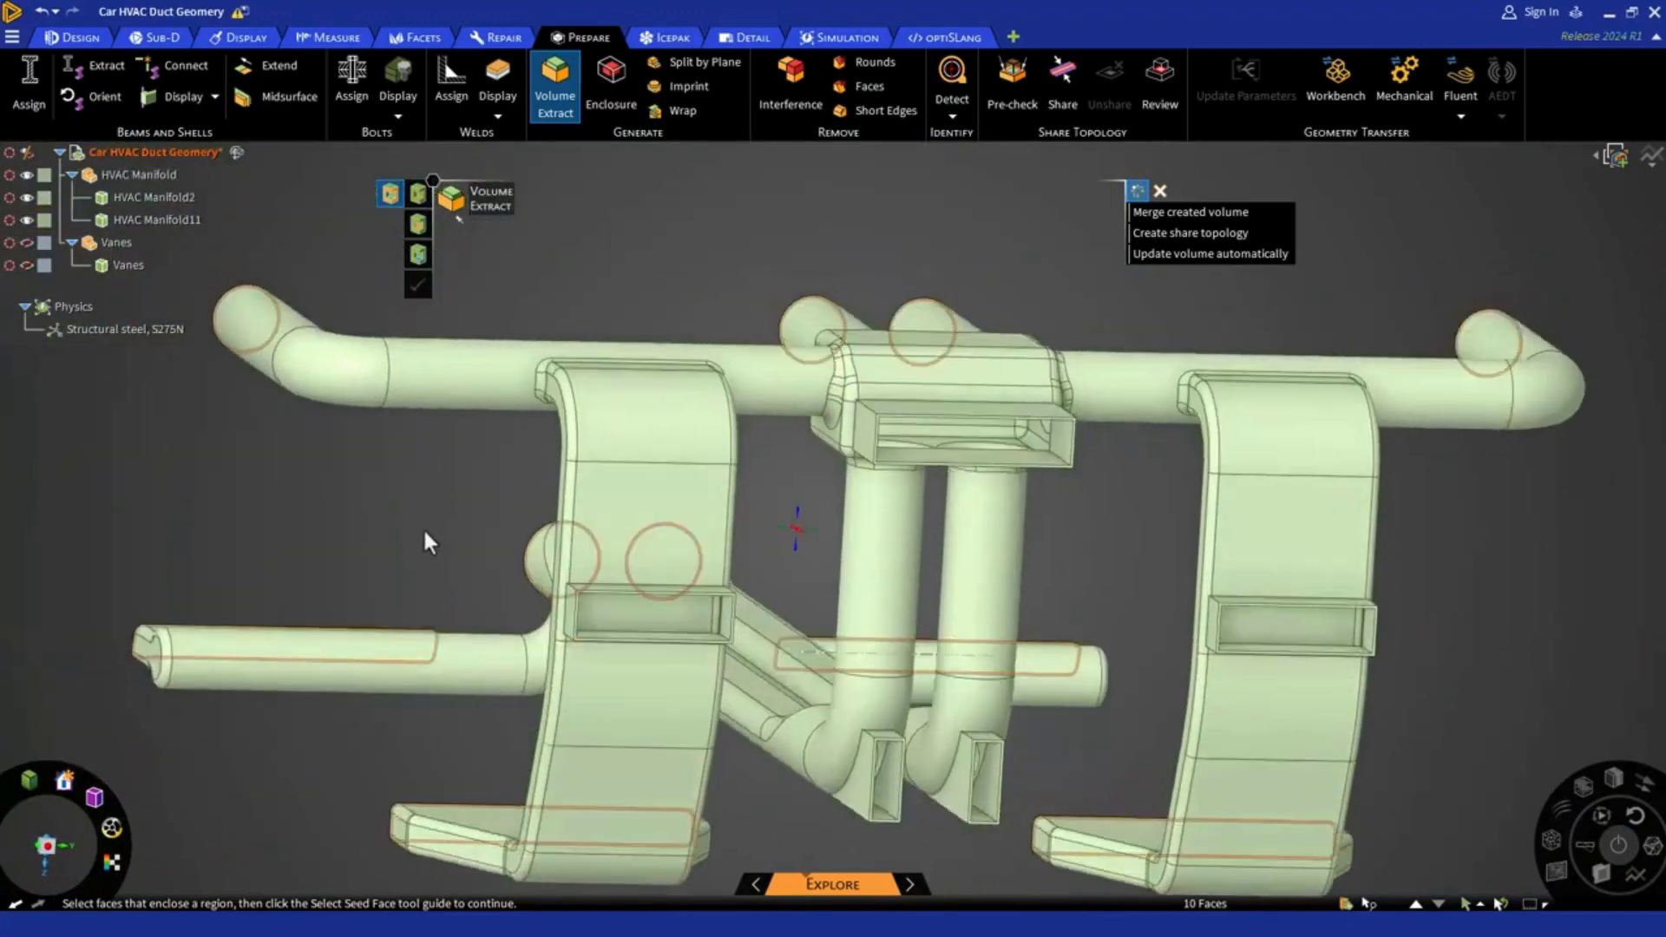
pyautogui.scroll(5, 753, 505)
pyautogui.keyDown('ctrl'); pyautogui.click(754, 505); pyautogui.keyUp('ctrl')
pyautogui.scroll(-5, 753, 505)
pyautogui.scroll(4, 588, 589)
pyautogui.keyDown('ctrl'); pyautogui.click(588, 589); pyautogui.keyUp('ctrl')
pyautogui.scroll(-5, 588, 588)
pyautogui.scroll(5, 1028, 558)
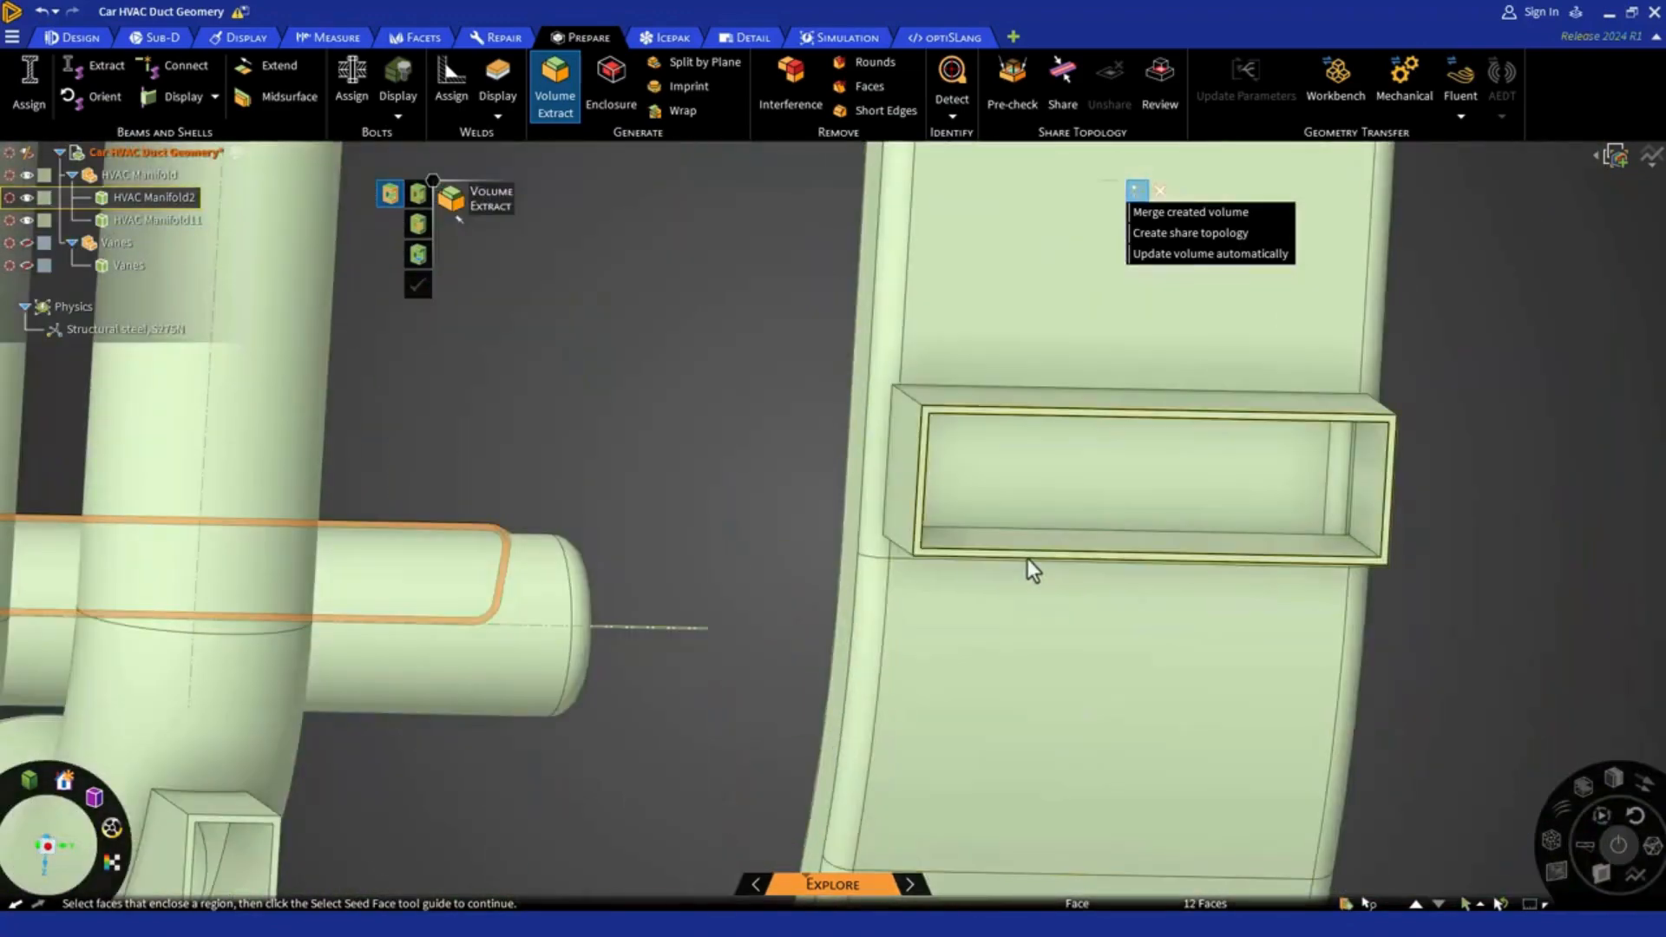
pyautogui.keyDown('ctrl'); pyautogui.click(1028, 559); pyautogui.keyUp('ctrl')
pyautogui.scroll(-5, 1028, 559)
# Add the rim faces of the two narrow rectangular inlets at the base of the vertical pipes
pyautogui.scroll(5, 716, 659)
pyautogui.scroll(2, 716, 659)
pyautogui.keyDown('ctrl'); pyautogui.click(725, 659); pyautogui.keyUp('ctrl')
pyautogui.keyDown('ctrl'); pyautogui.click(1034, 652); pyautogui.keyUp('ctrl')
pyautogui.scroll(-2, 941, 637)
pyautogui.scroll(-5, 941, 637)
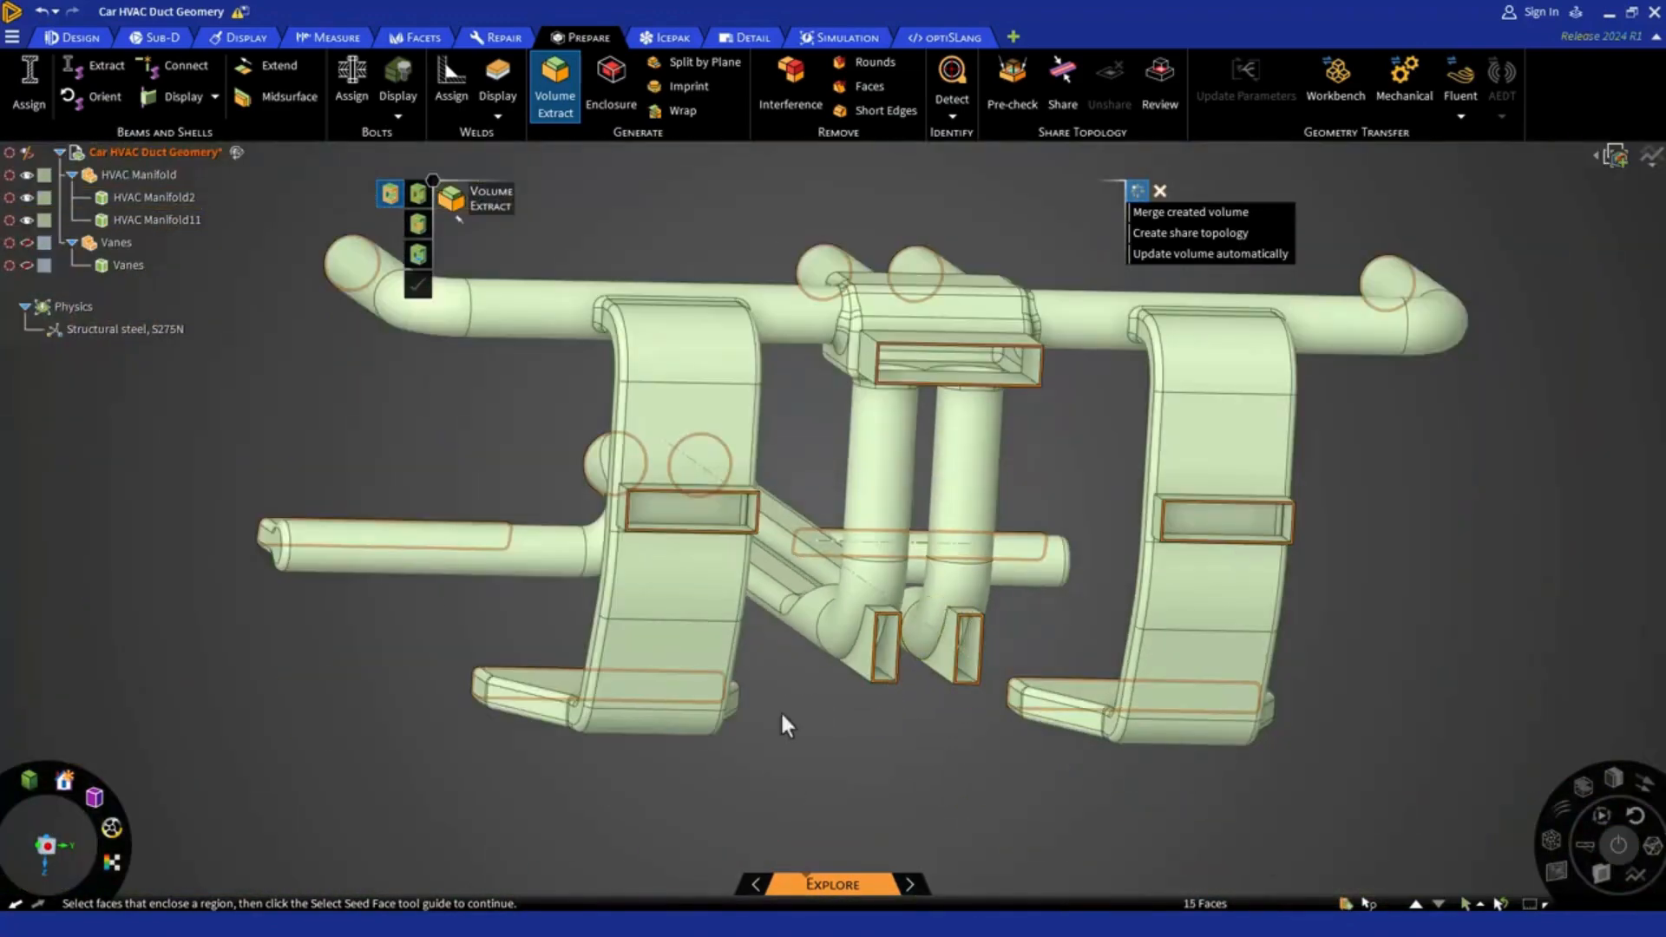
# Set the inner face of one central round outlet duct as the seed face for the volume extraction
pyautogui.moveTo(779, 710); pyautogui.dragTo(1320, 742, button='middle')
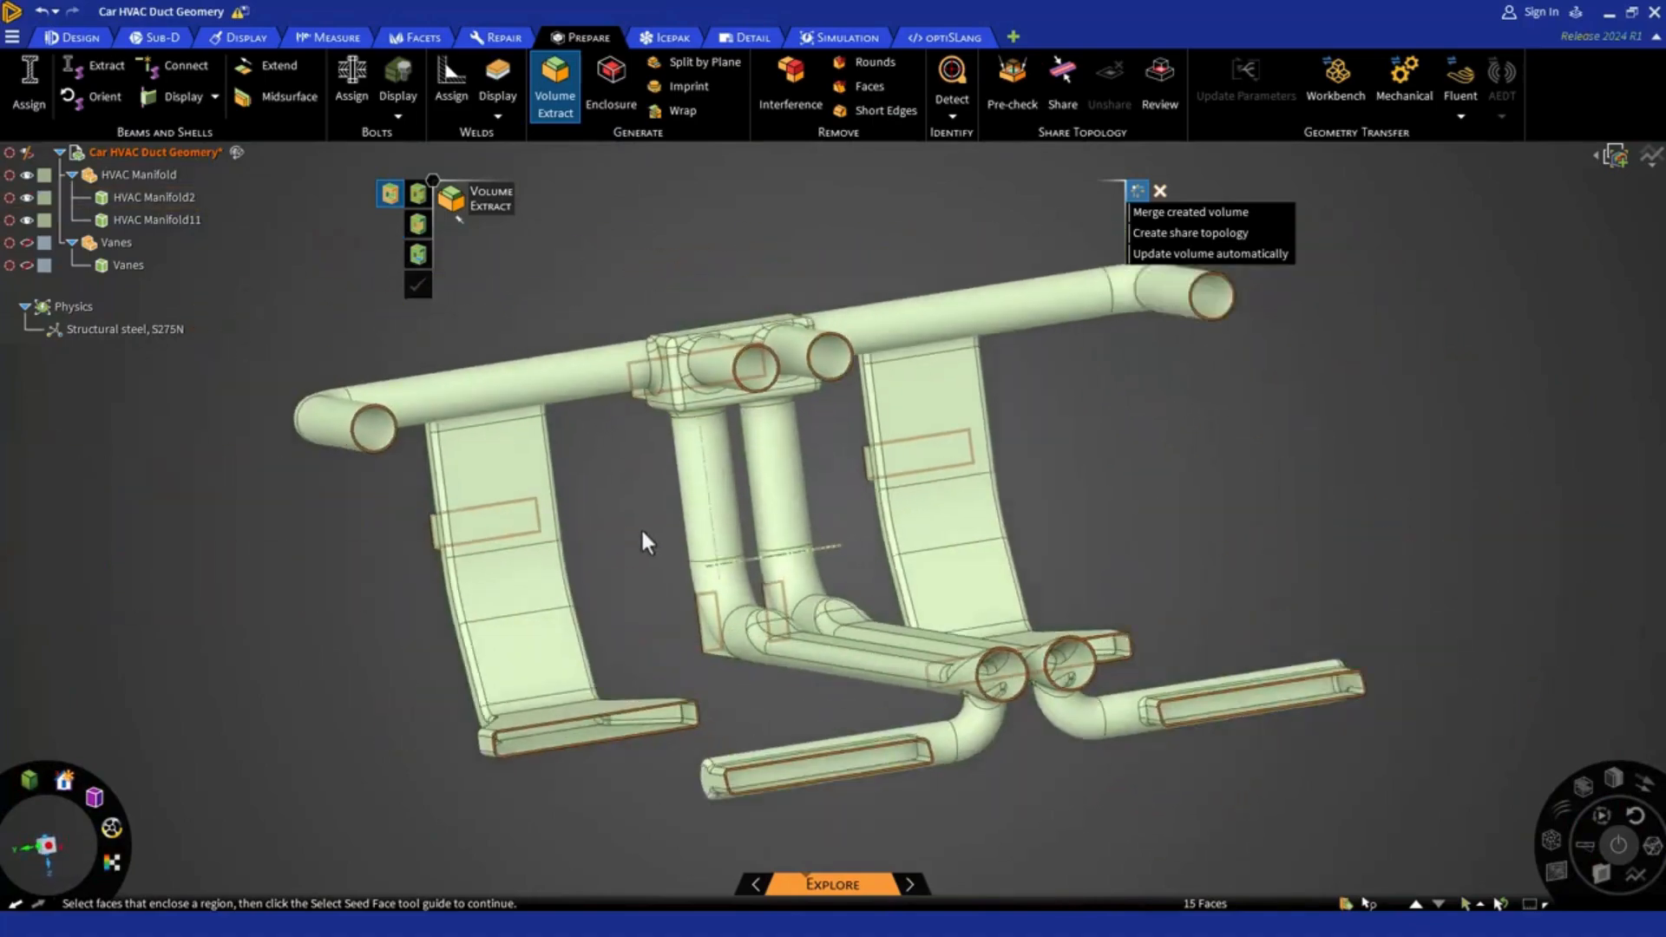
pyautogui.moveTo(643, 539); pyautogui.dragTo(1007, 562, button='middle')
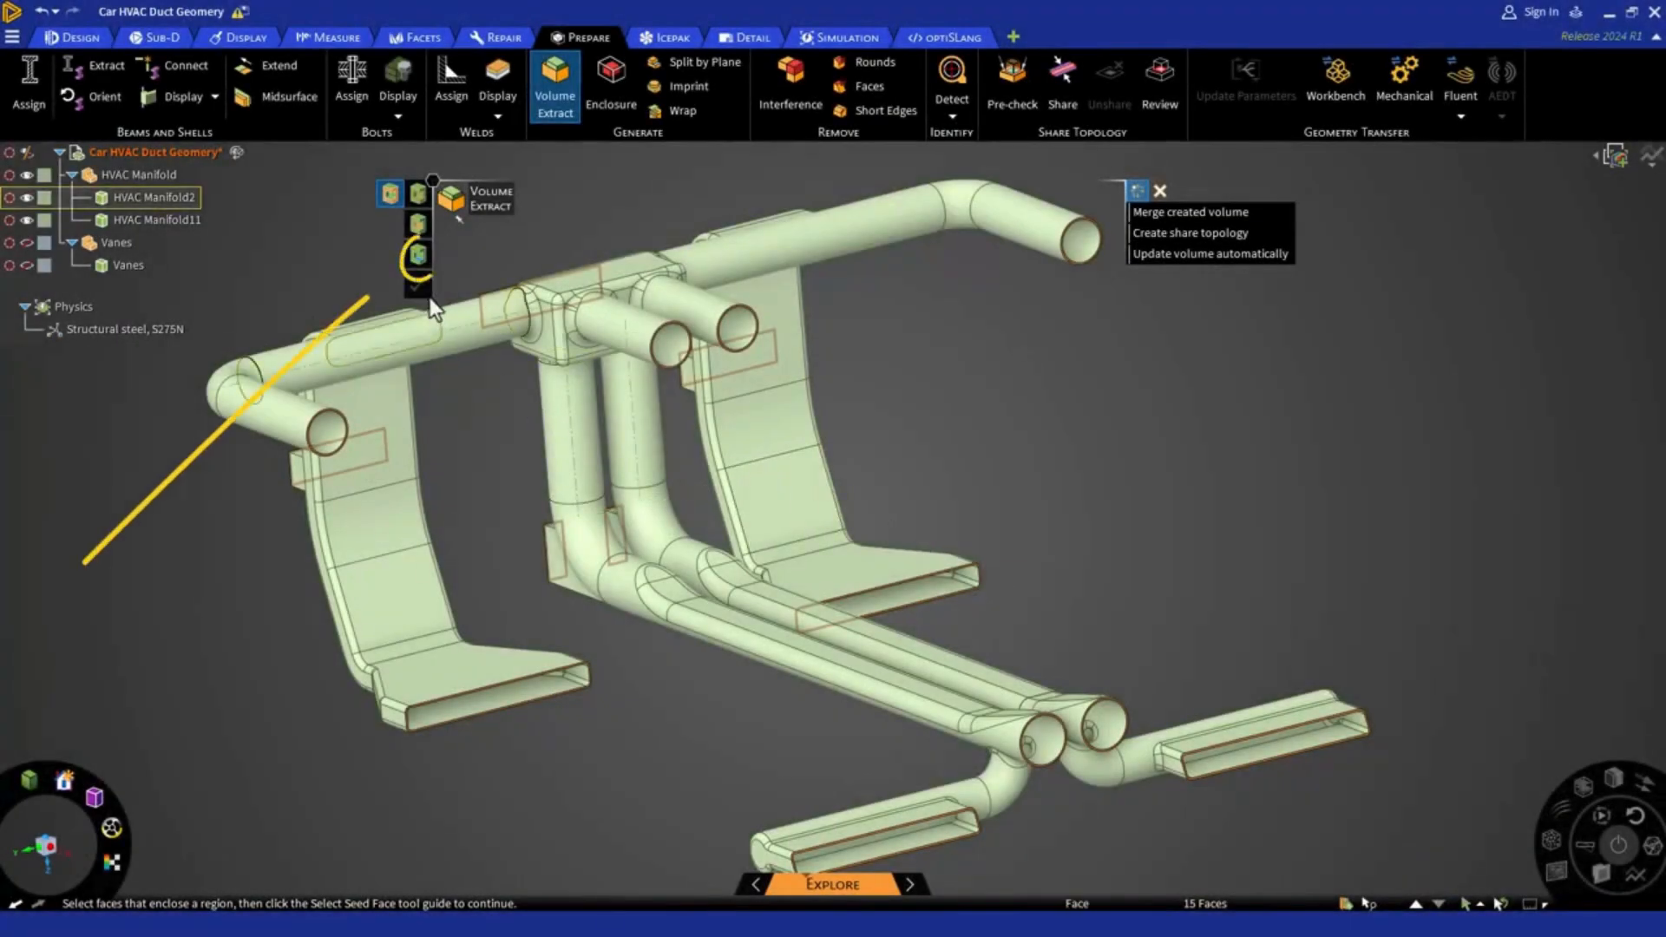
pyautogui.click(418, 255)
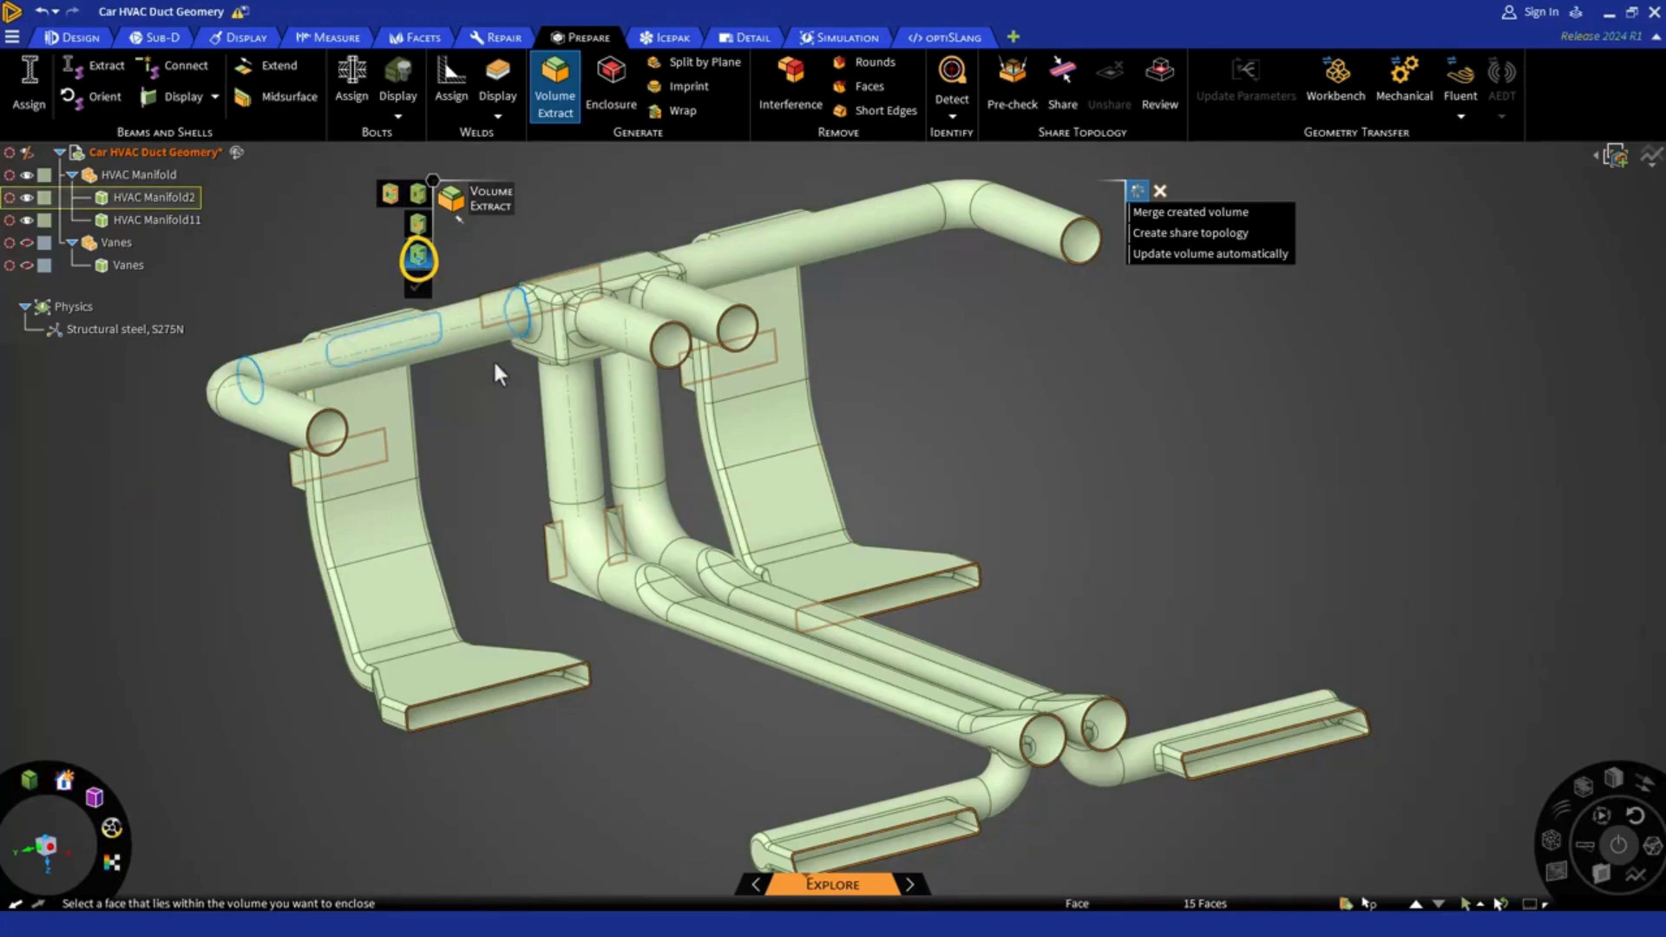
pyautogui.scroll(-2, 486, 408)
pyautogui.moveTo(486, 410); pyautogui.dragTo(493, 411, button='middle')
pyautogui.scroll(2, 643, 367)
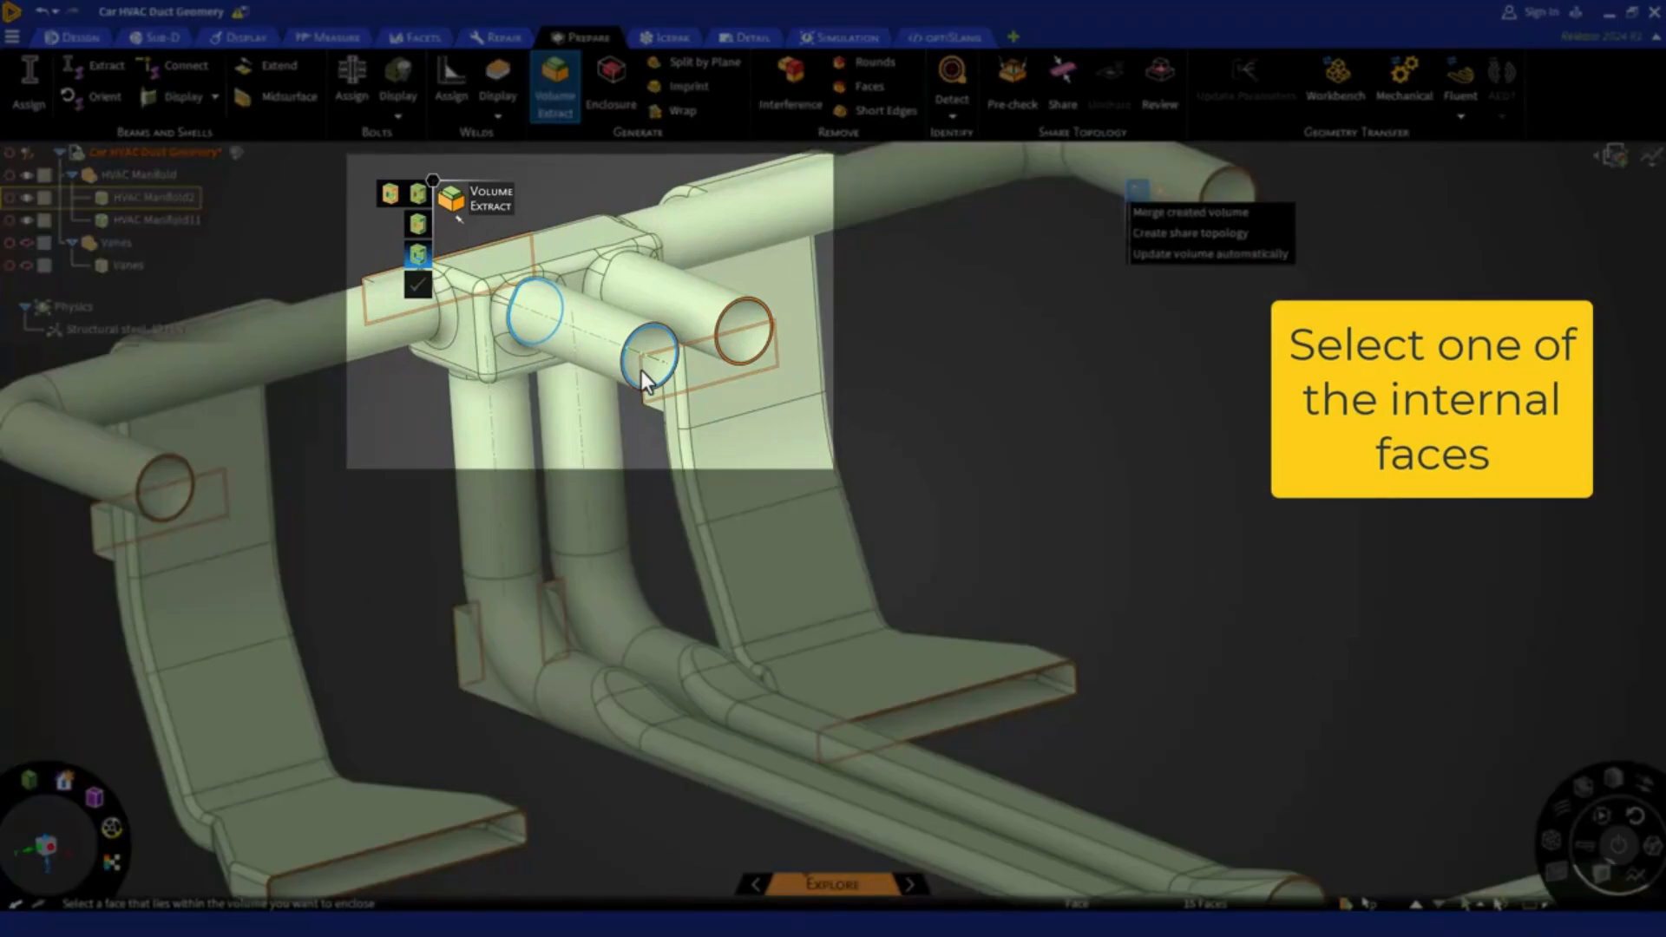
pyautogui.click(643, 372)
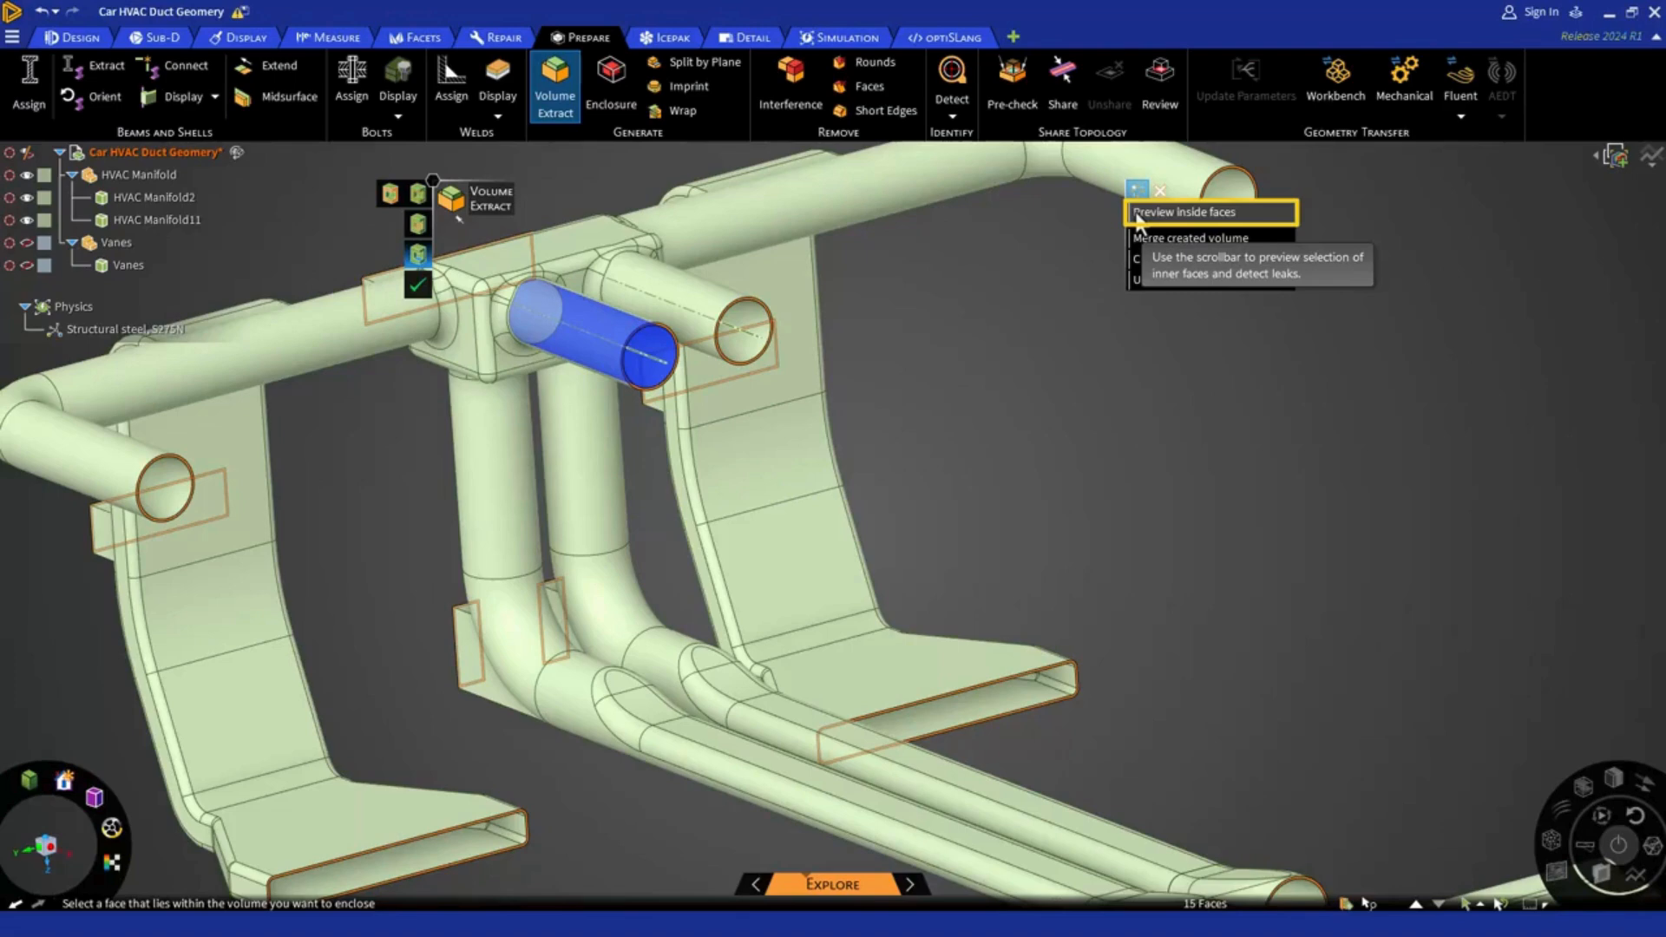
# Preview the inside faces of the volume and try to complete the extraction
pyautogui.click(1136, 215)
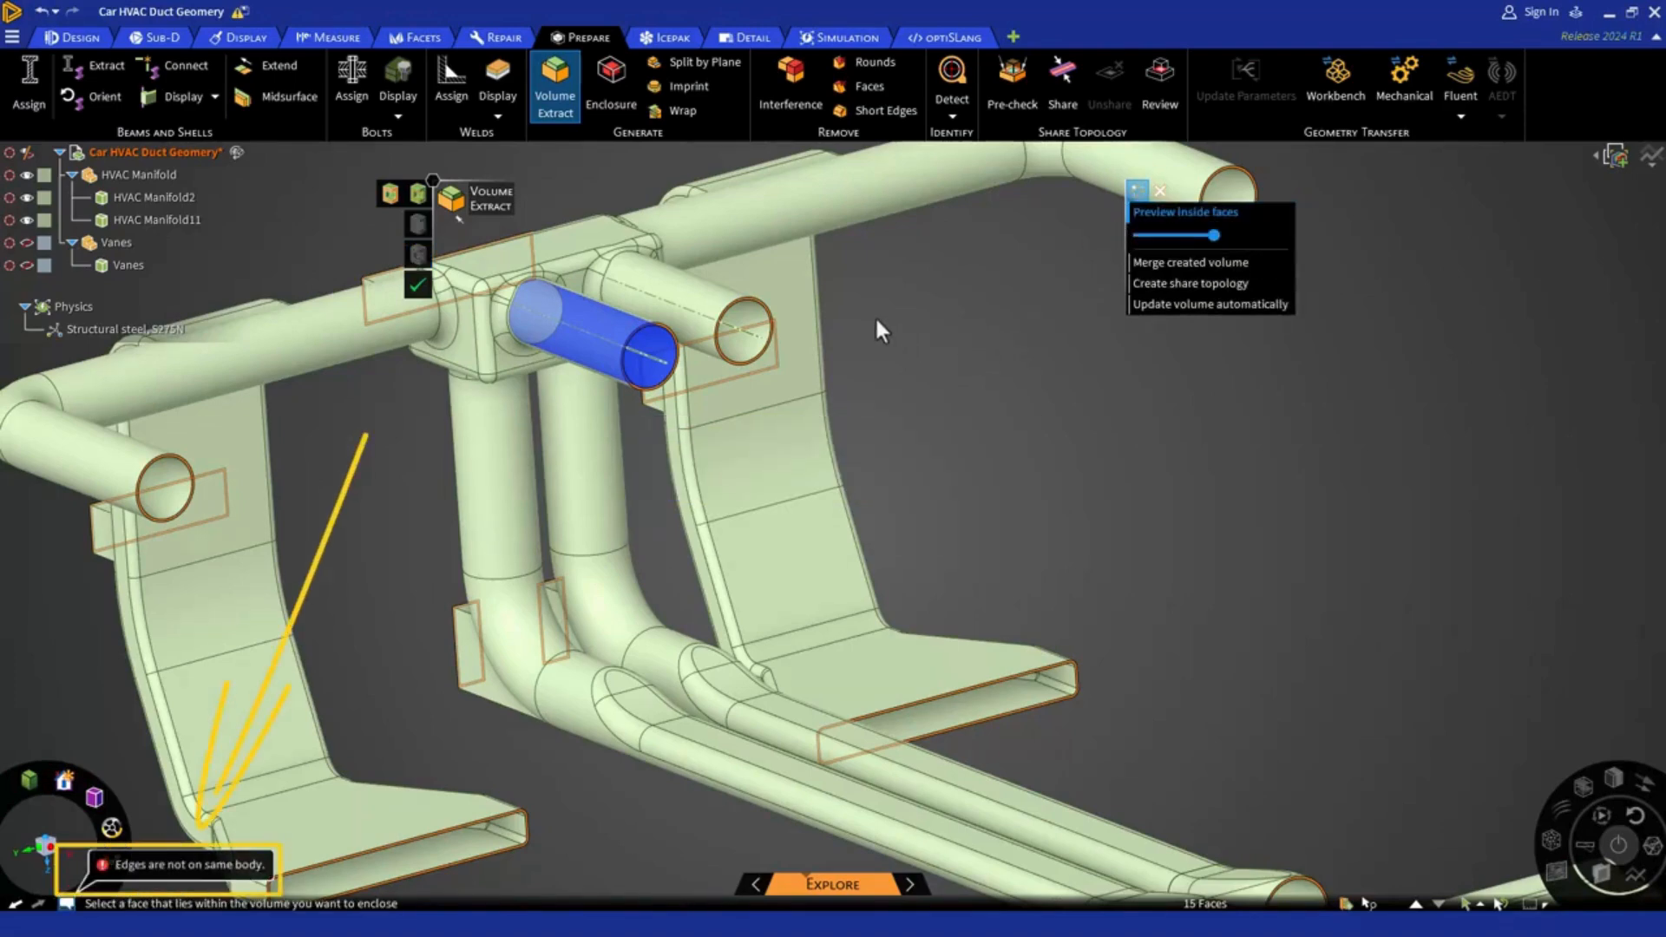
pyautogui.scroll(-2, 875, 315)
pyautogui.moveTo(884, 318); pyautogui.dragTo(1086, 533, button='middle')
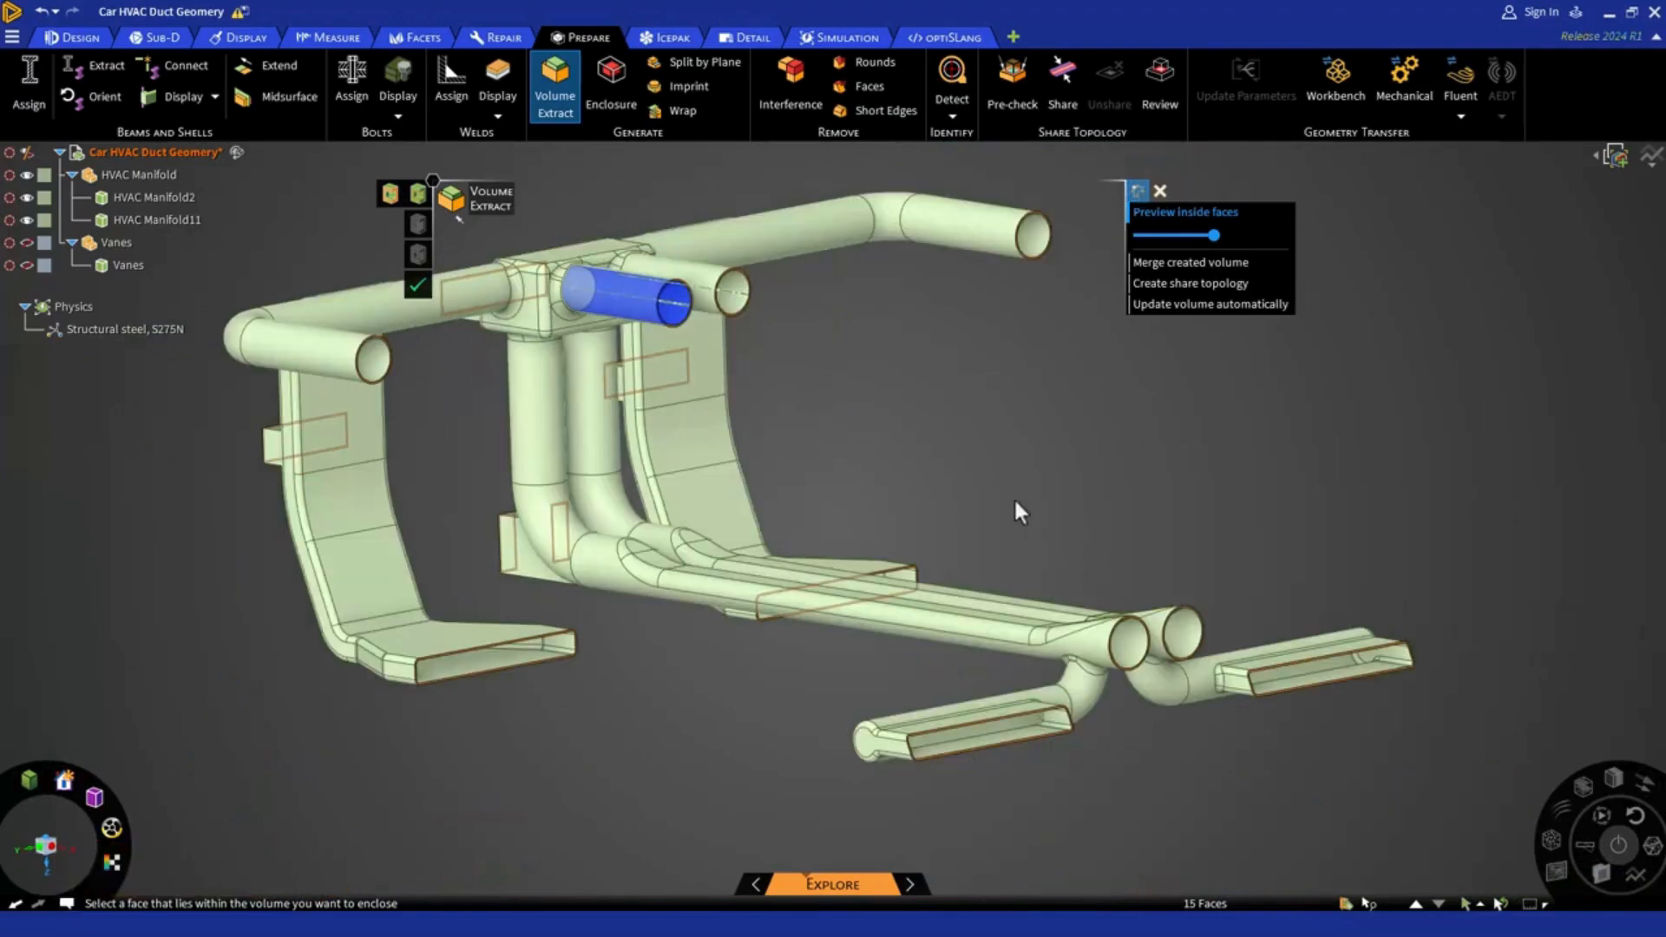
pyautogui.click(416, 293)
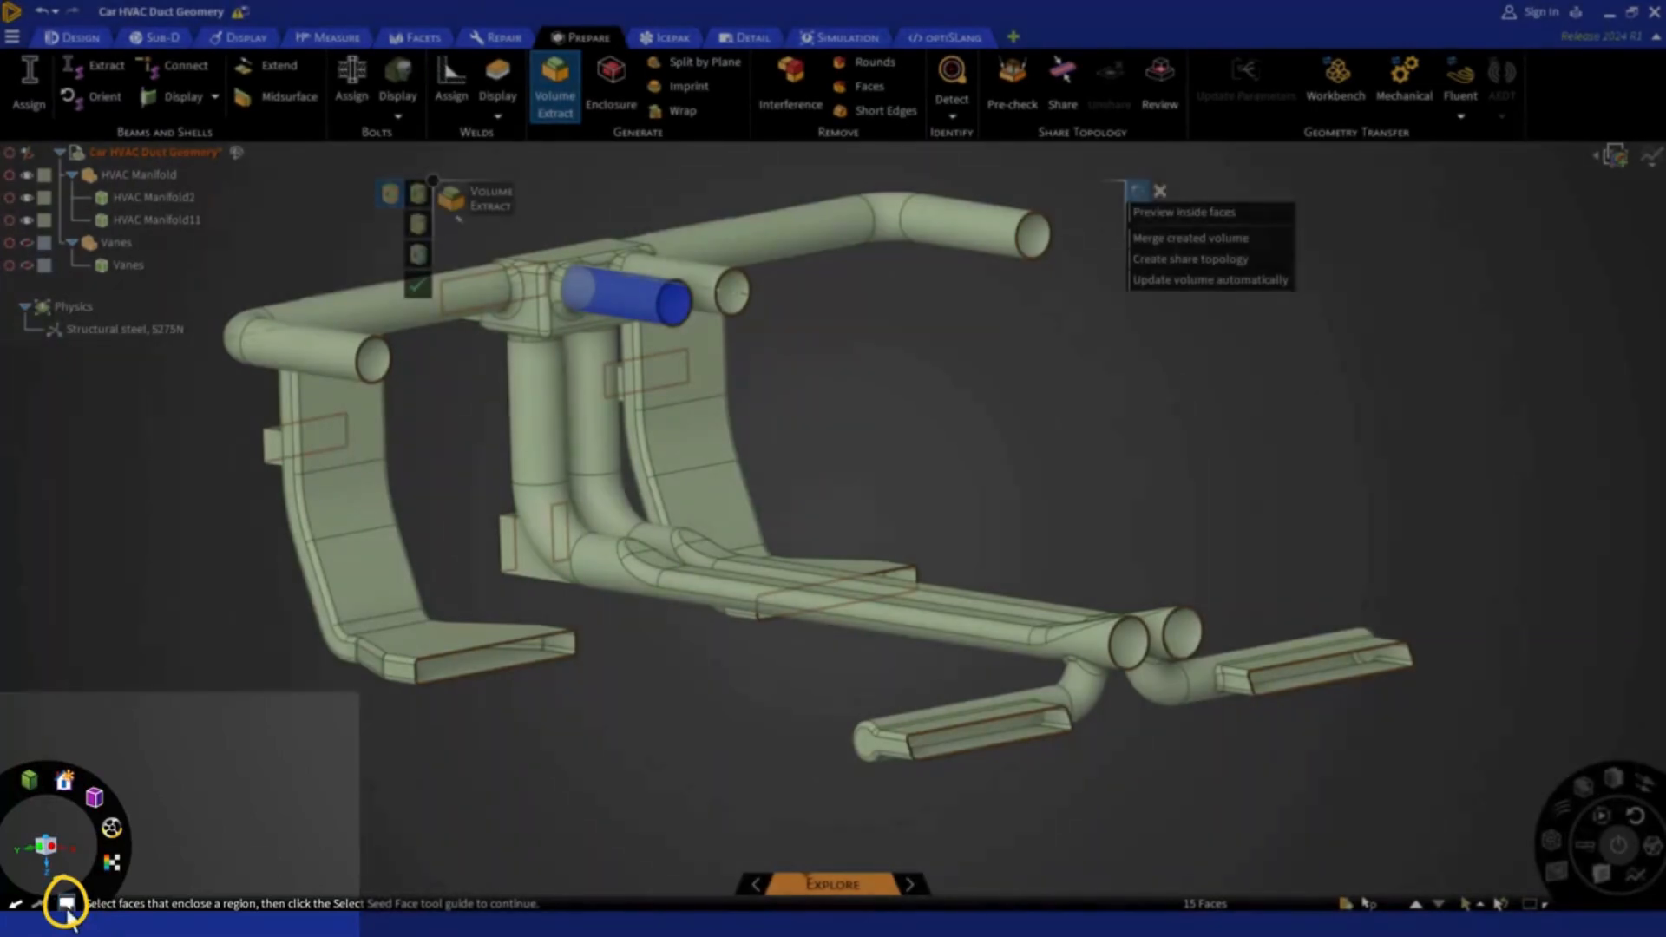
# Read the message log for the extraction, close it, clear the face selection and exit Volume Extract
pyautogui.click(67, 905)
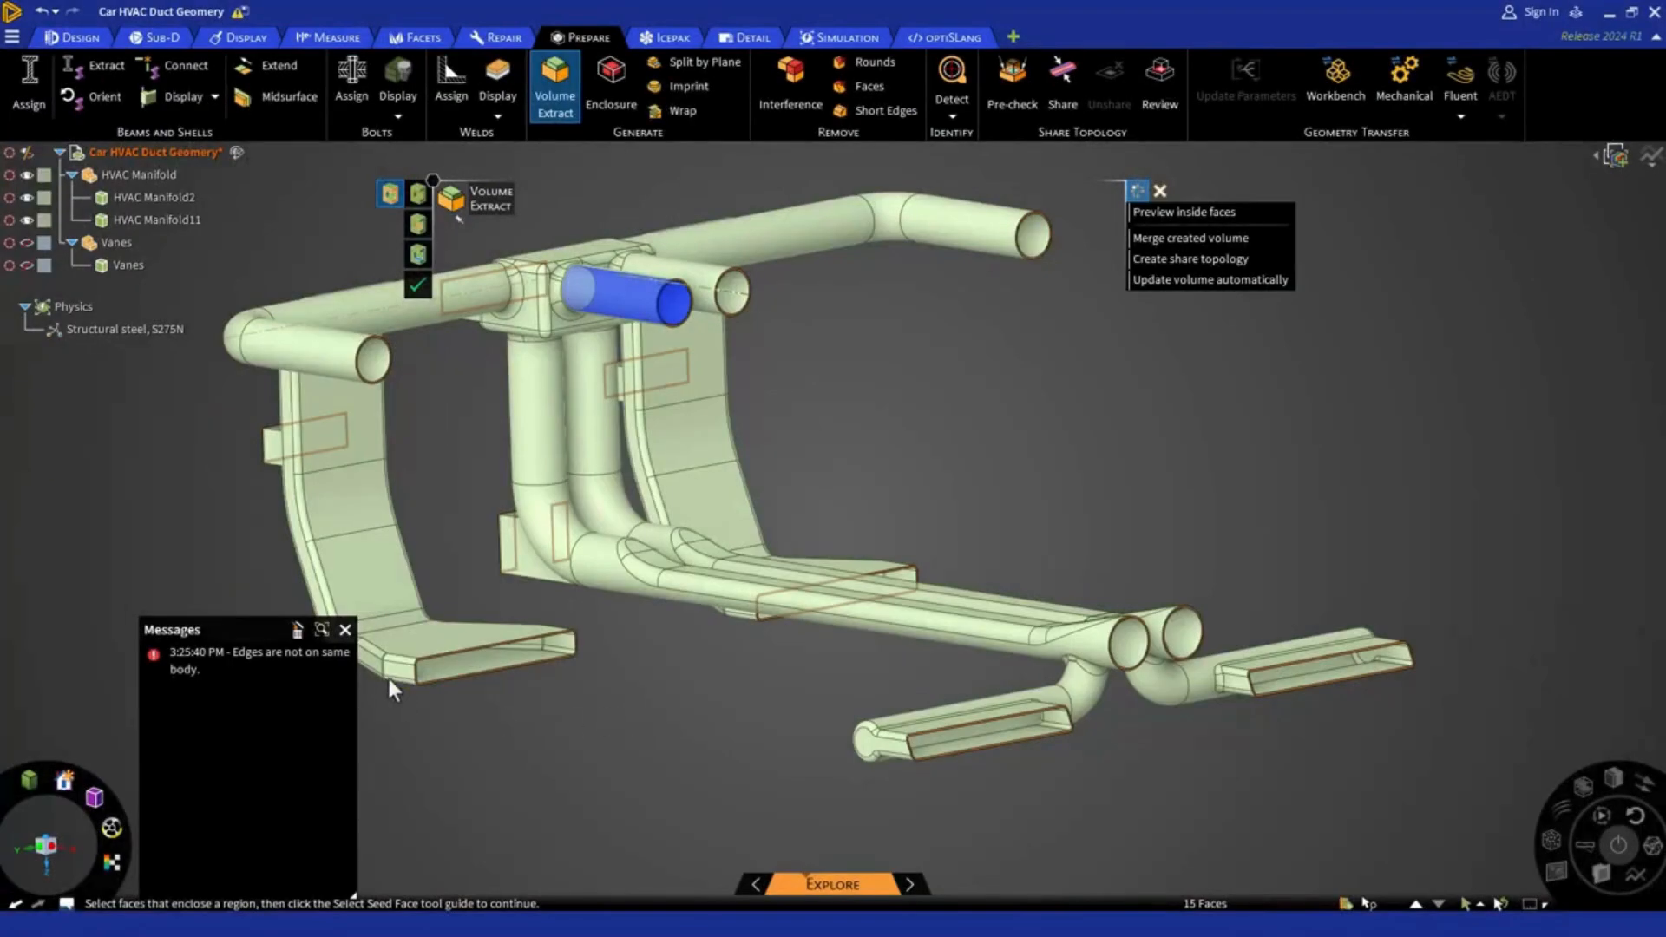
pyautogui.click(345, 630)
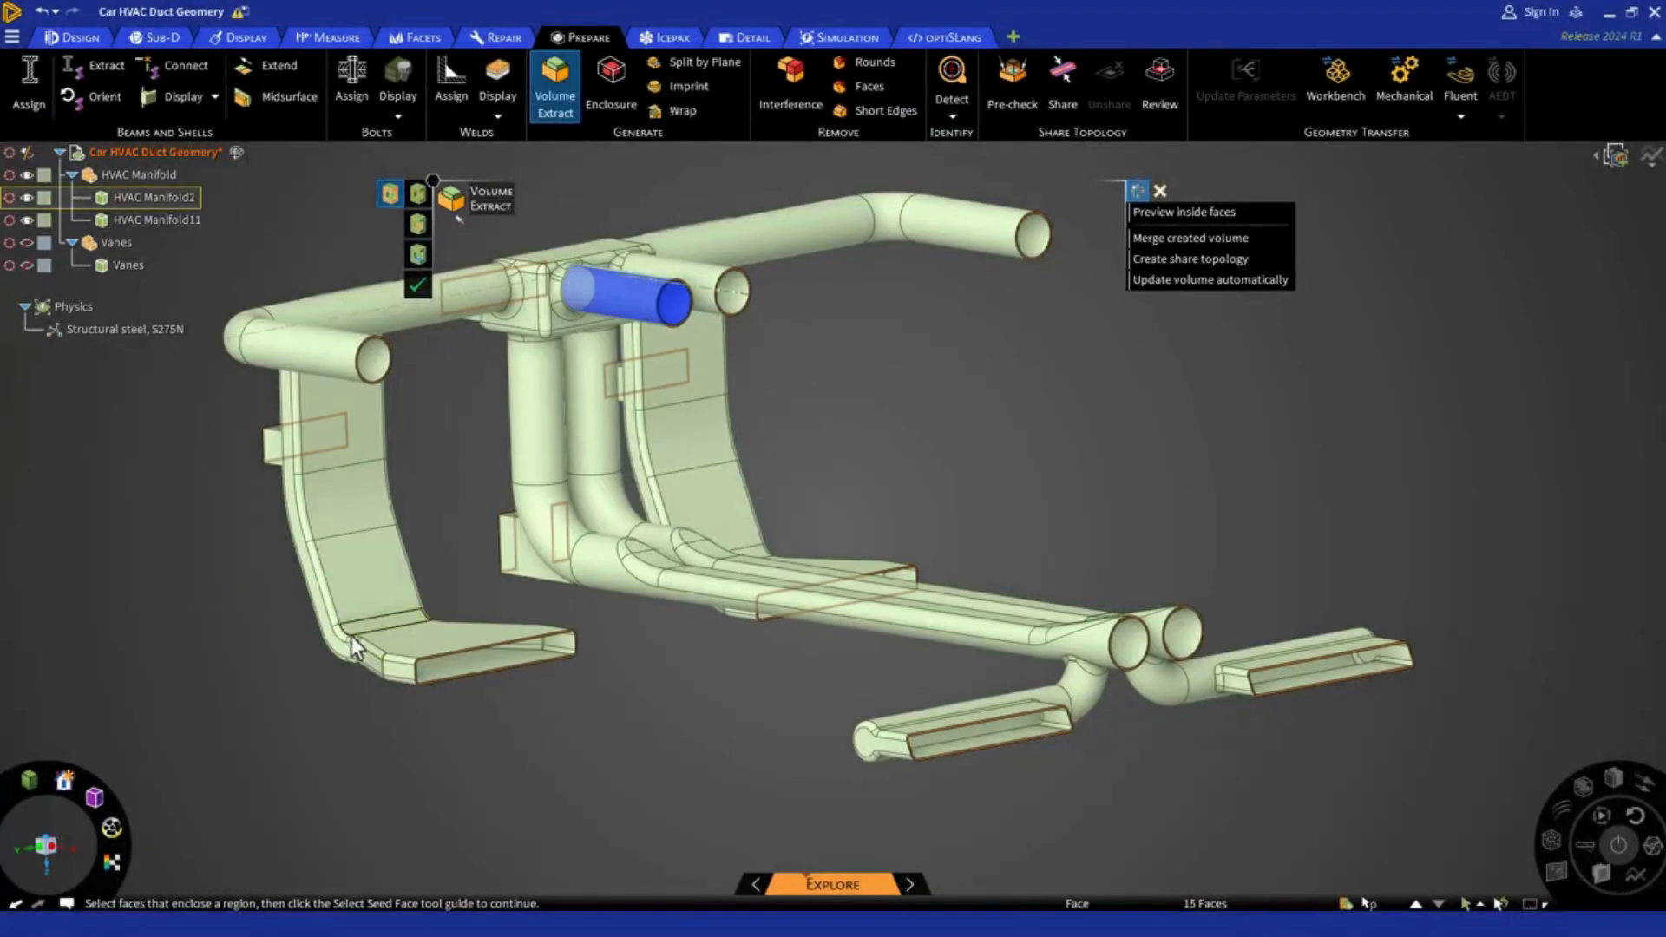
pyautogui.click(634, 719)
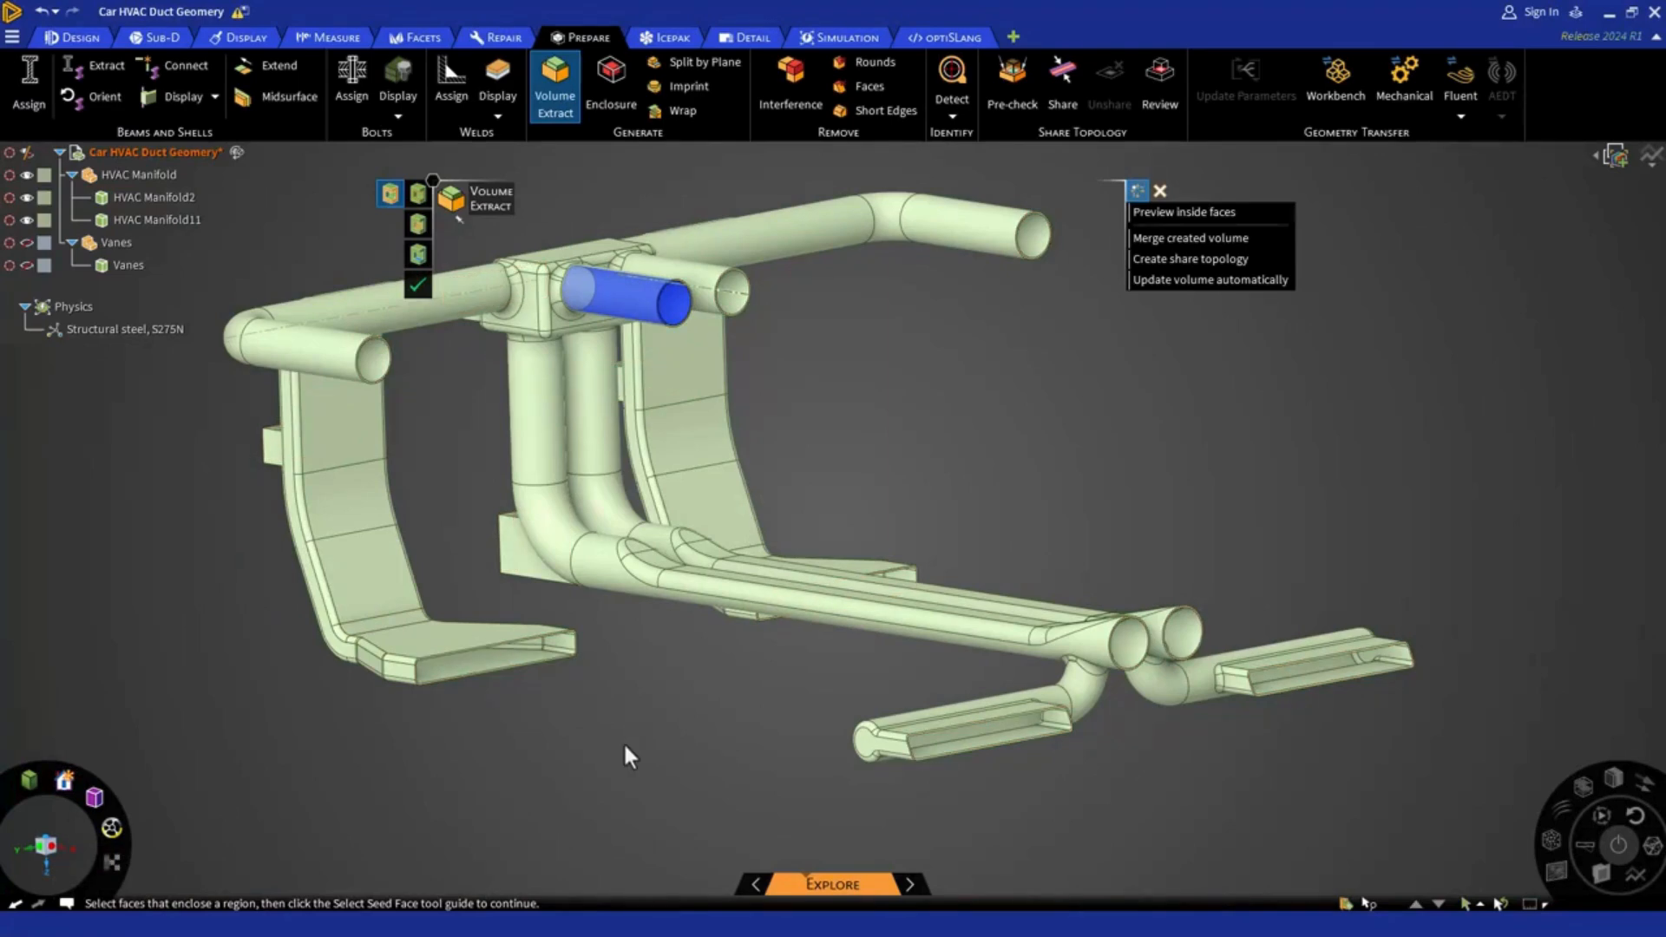
pyautogui.press('Escape')
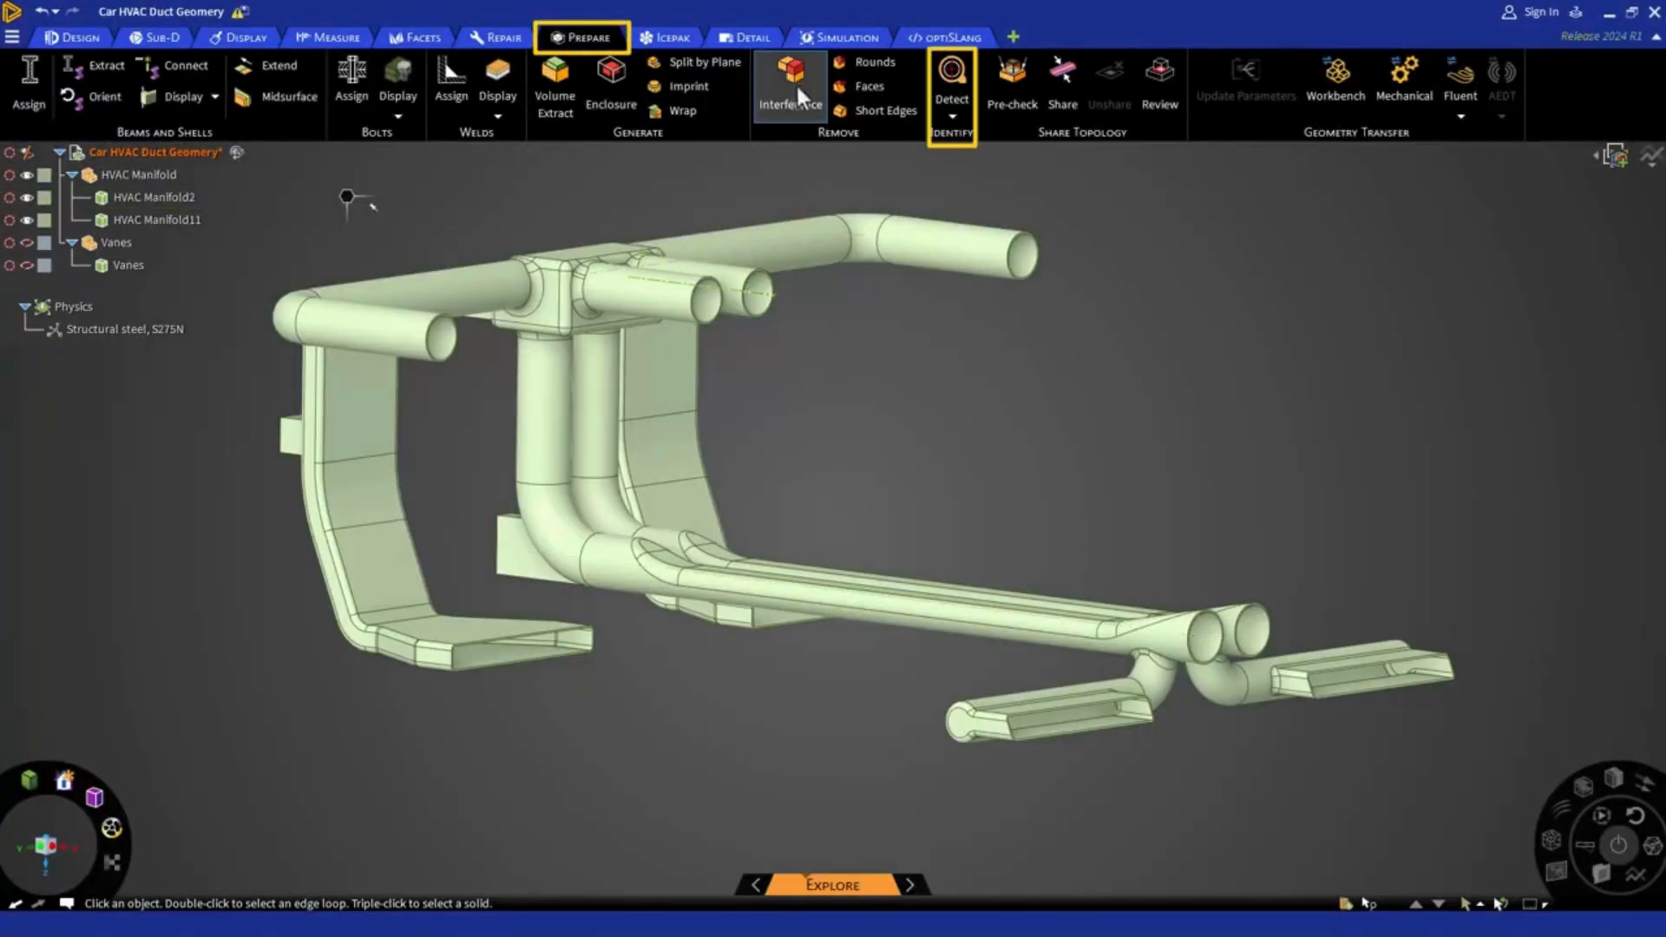
# Run Clearance detection on the manifold bodies and zoom in to examine the highlighted gap near the round lower outlets
pyautogui.click(944, 120)
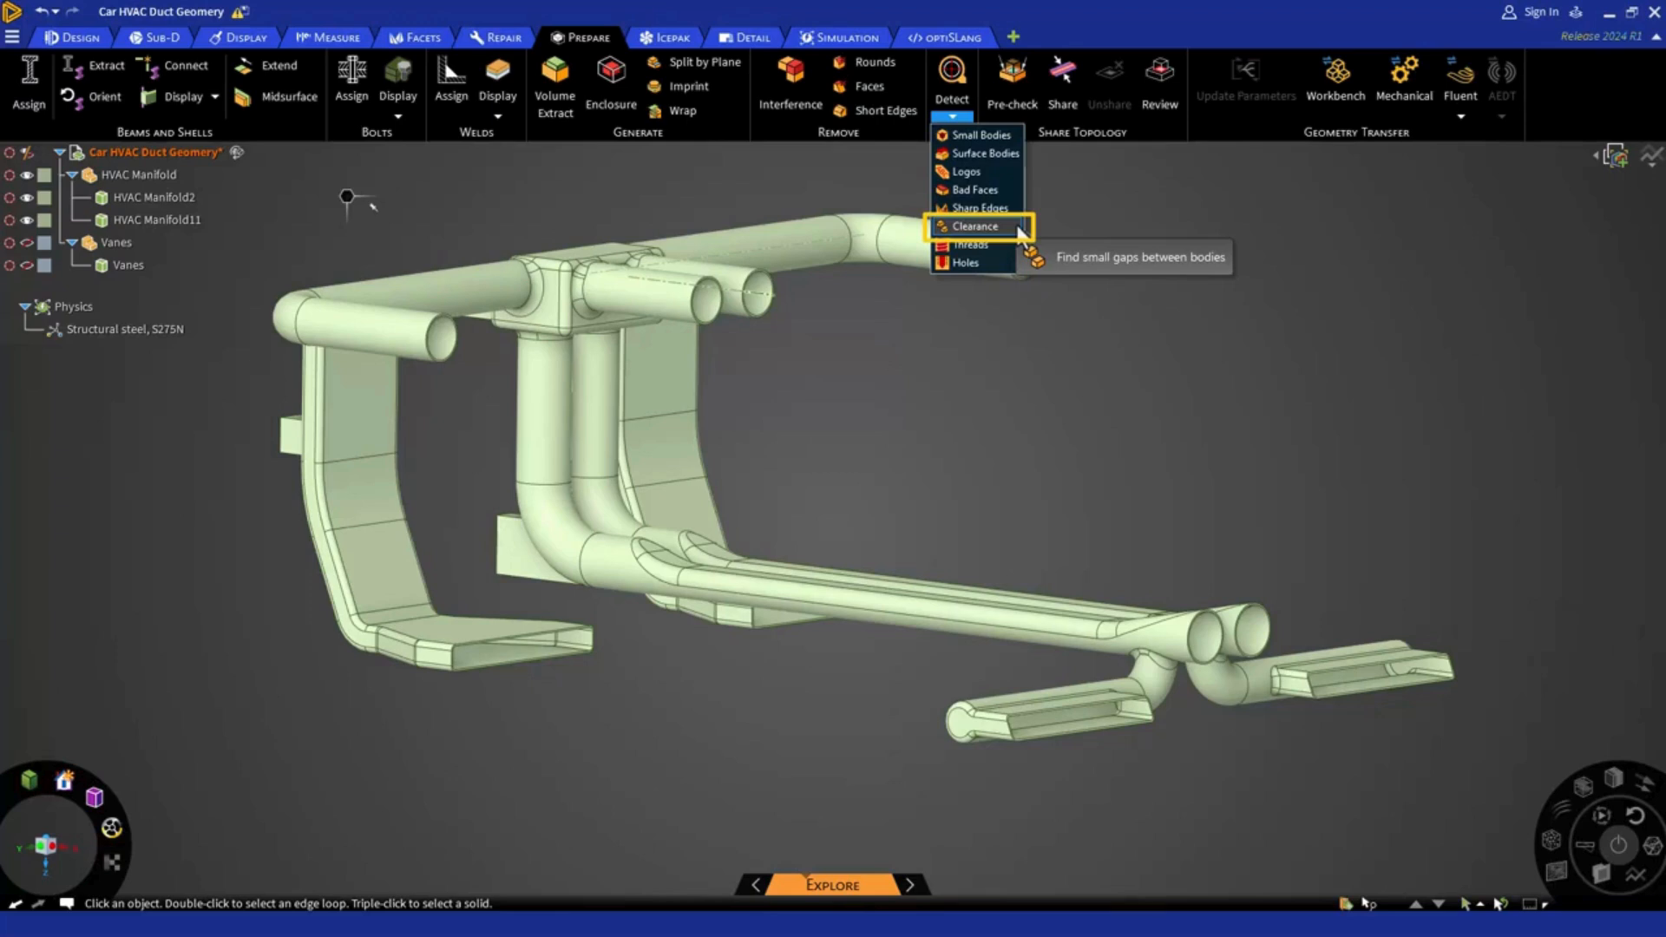
pyautogui.click(998, 228)
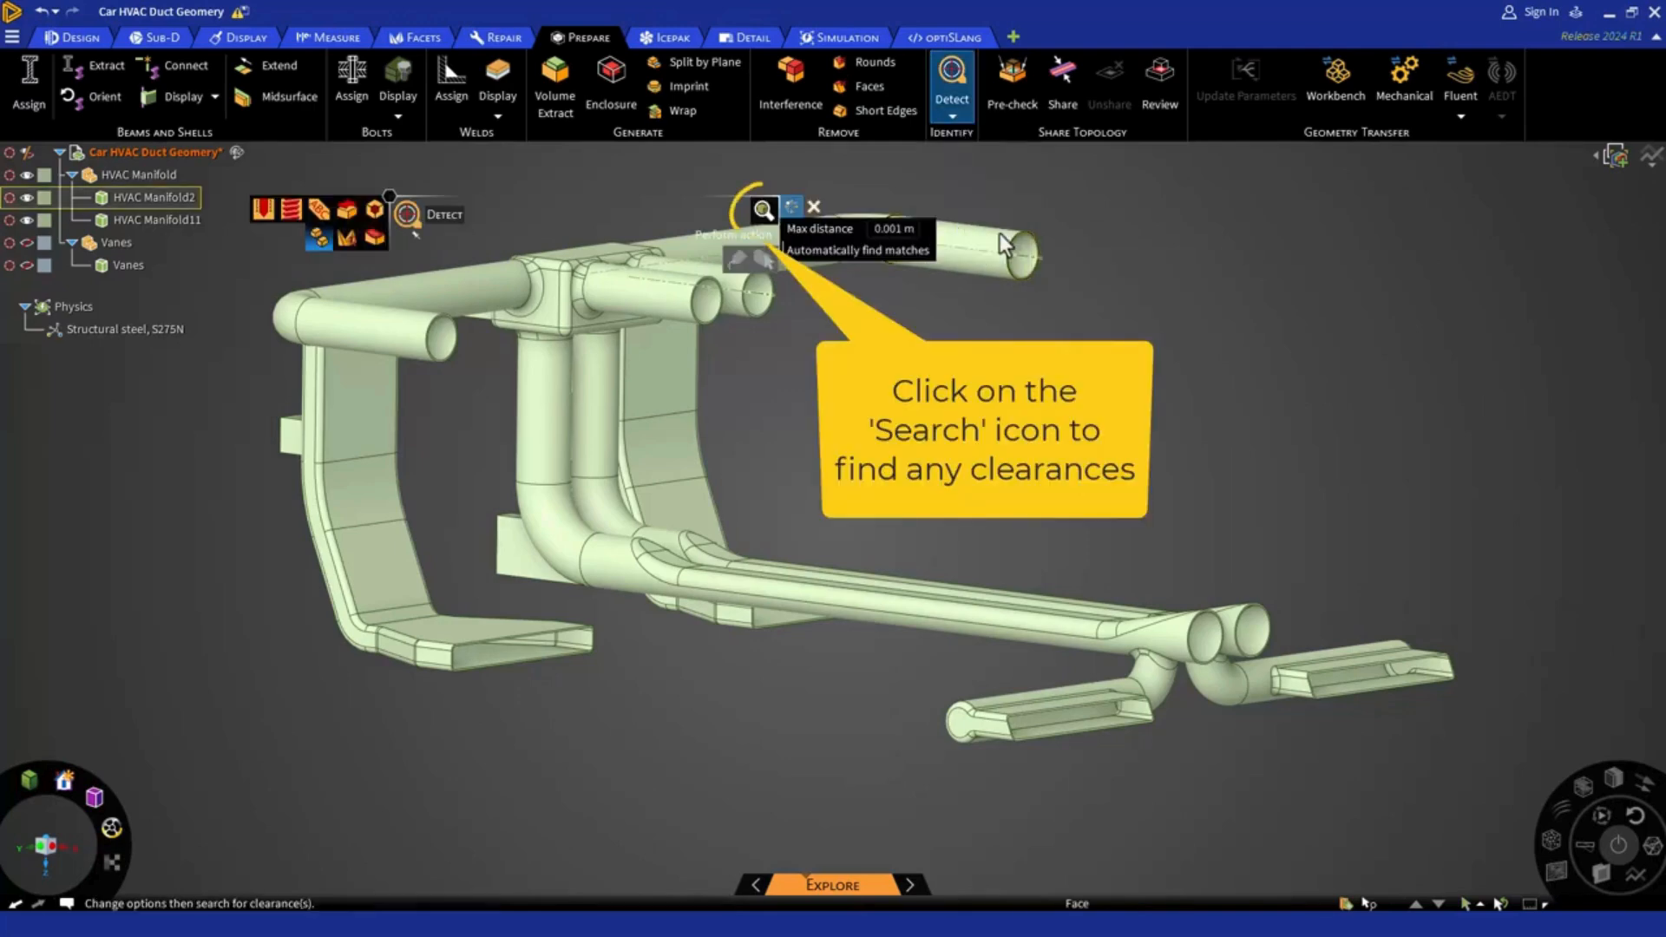
pyautogui.click(761, 212)
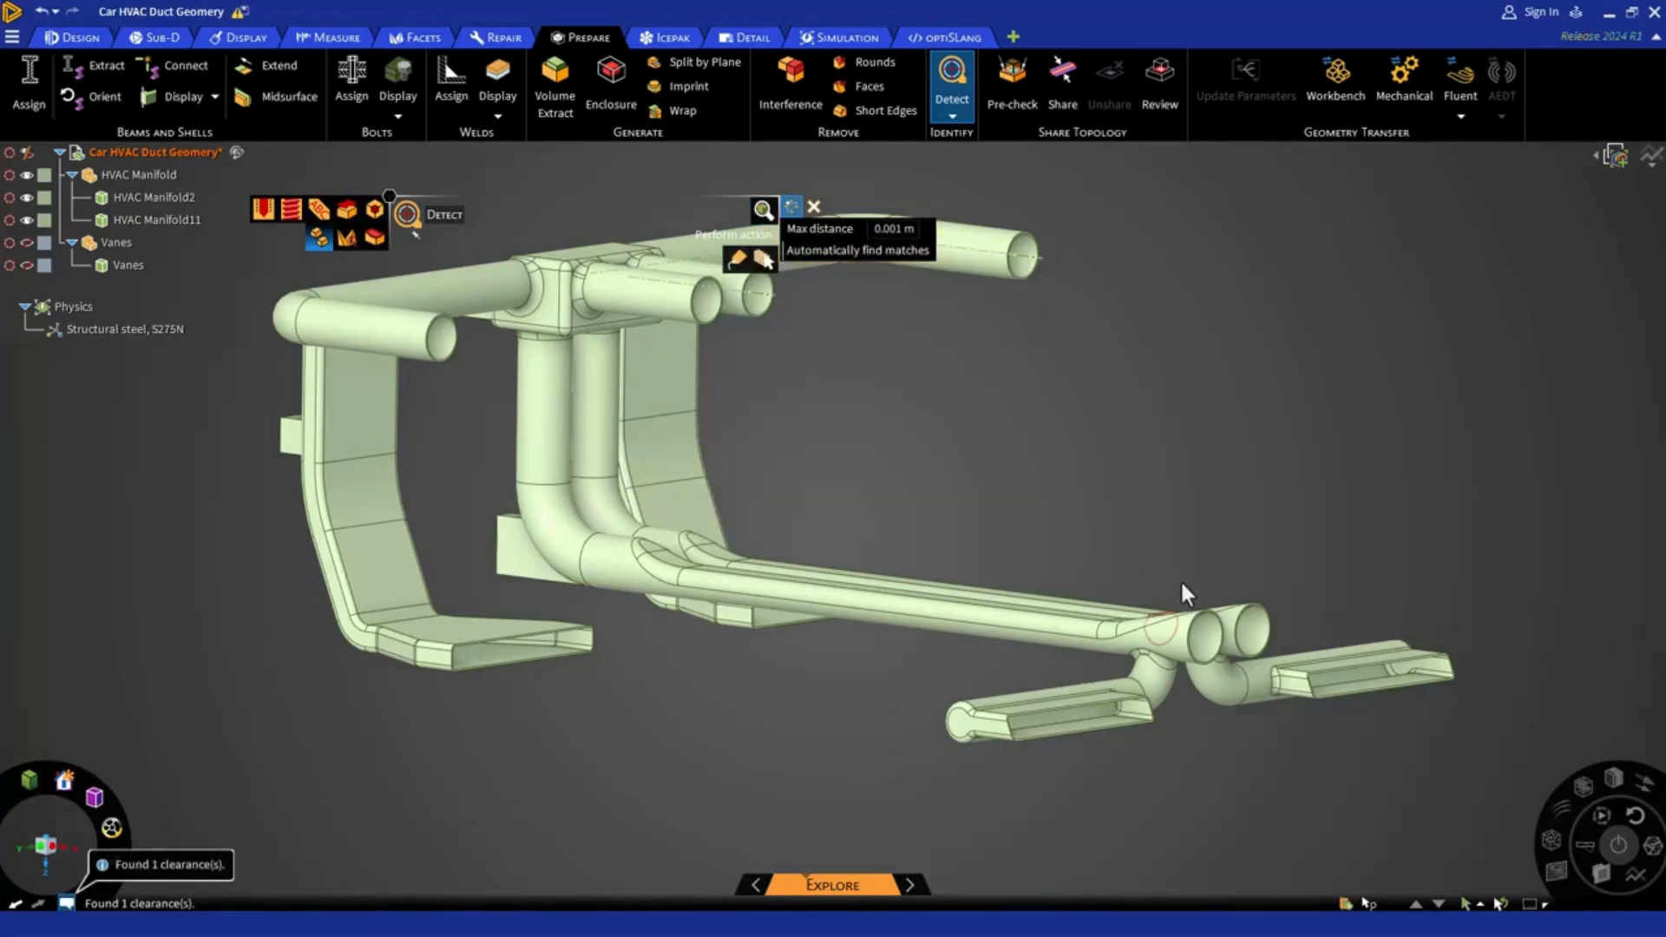
pyautogui.scroll(6, 1180, 580)
pyautogui.scroll(8, 1097, 723)
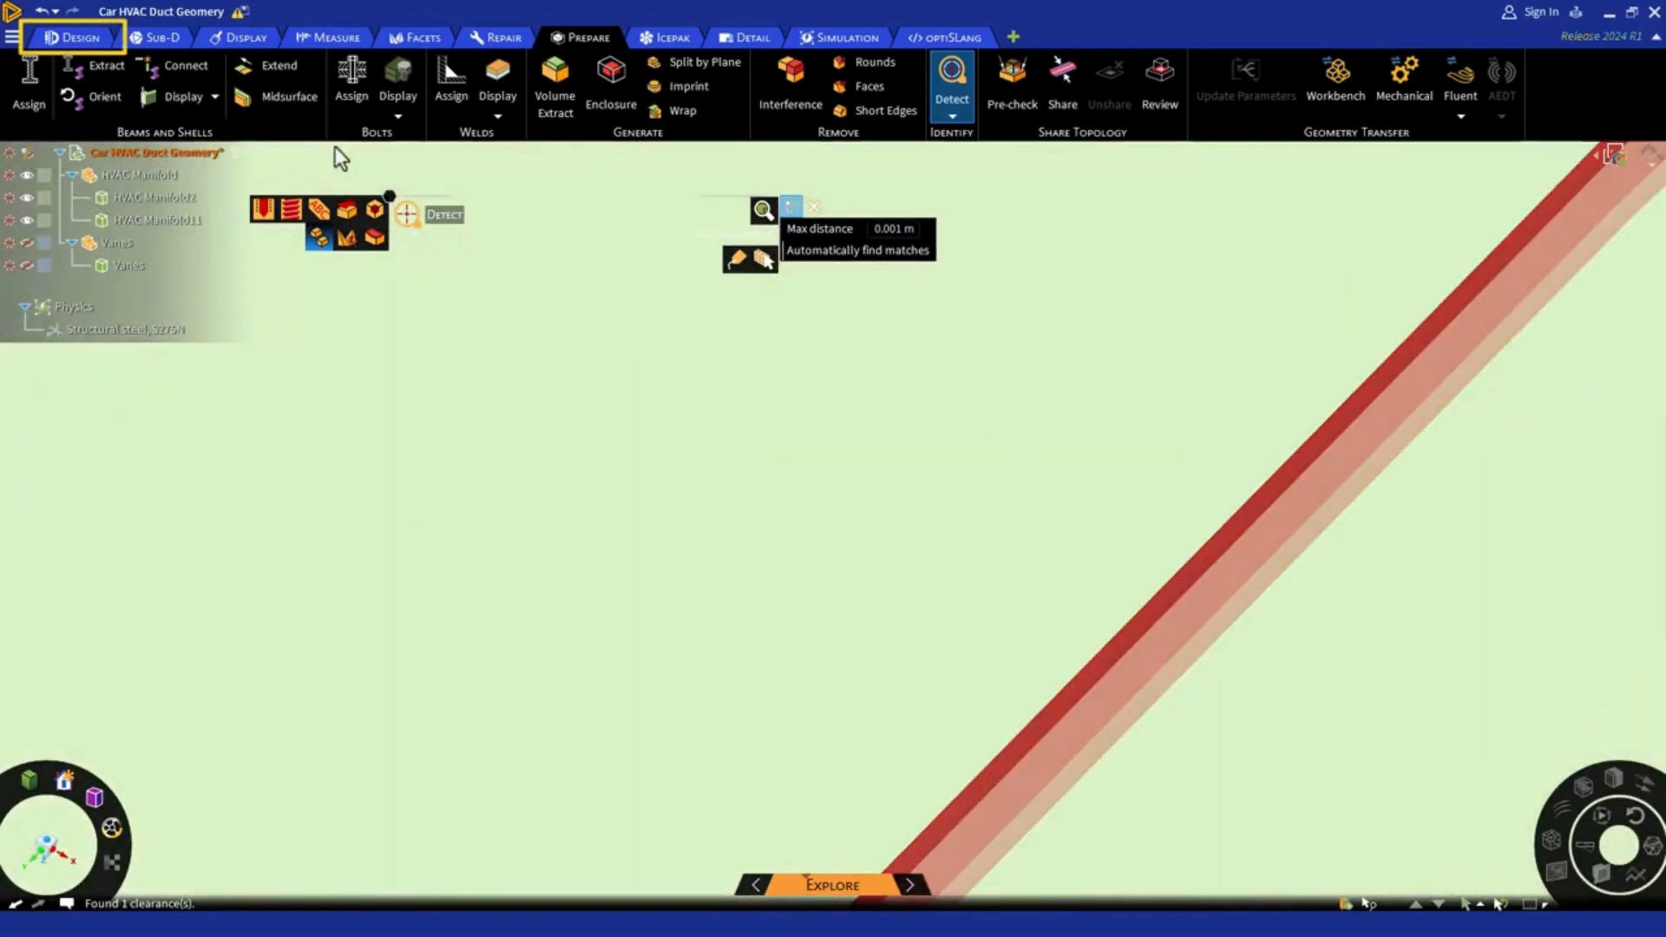
# Pull the gap-side face of HVAC Manifold2 up to the facing HVAC Manifold11 body to close the gap, and exit Pull
pyautogui.click(93, 43)
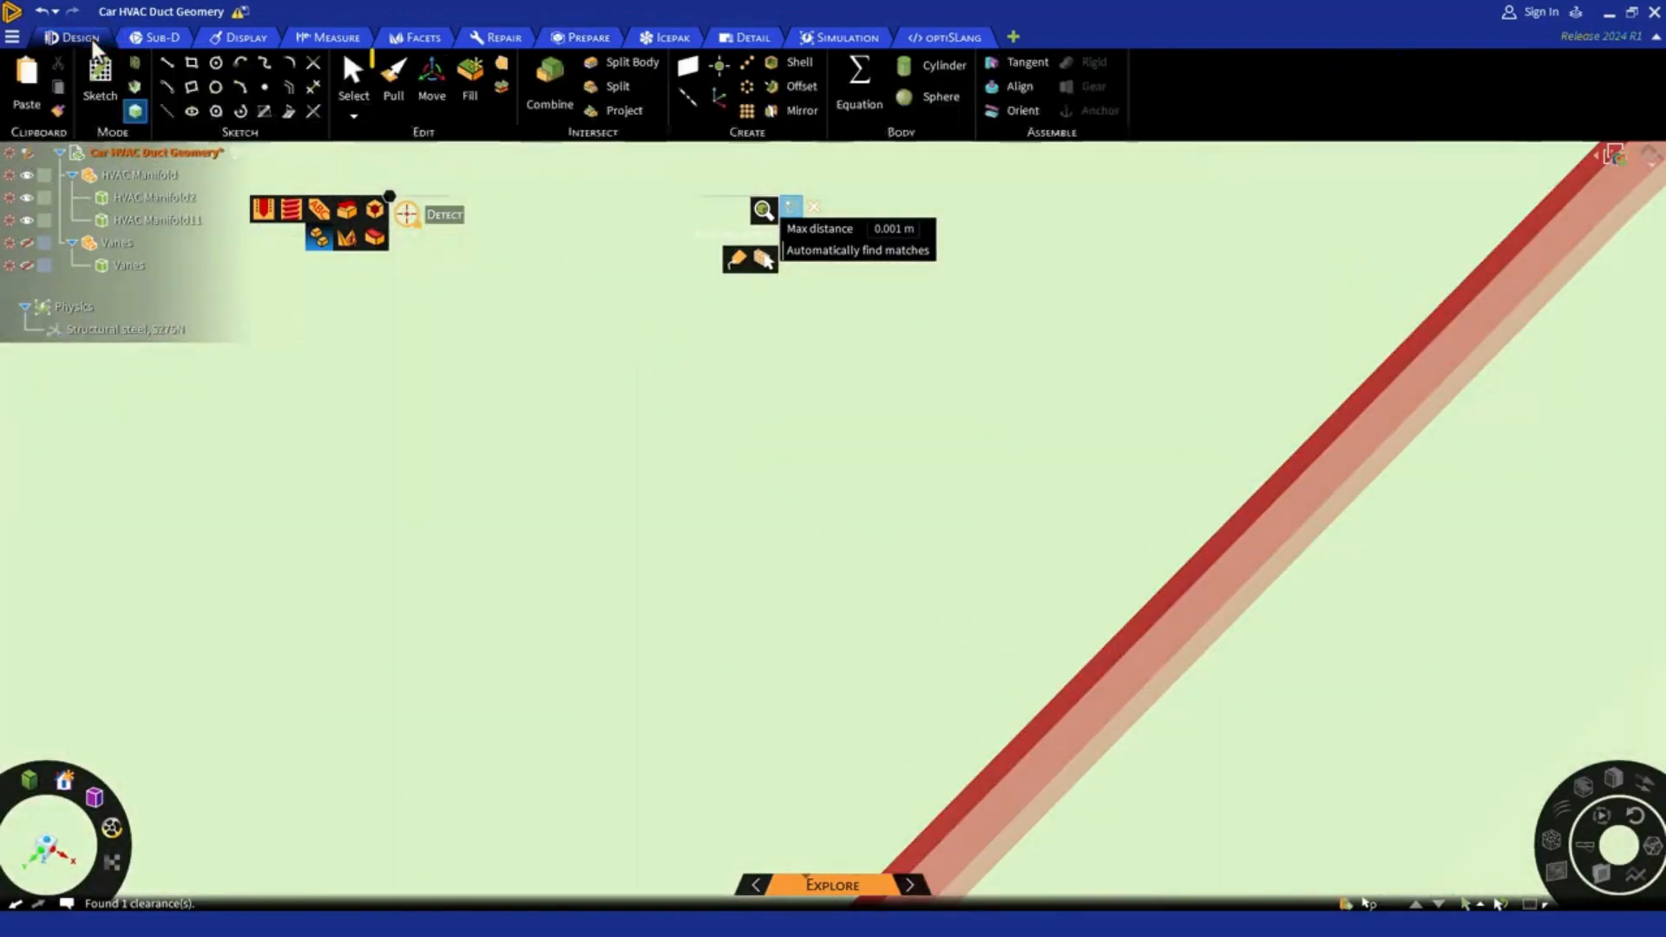
pyautogui.click(391, 87)
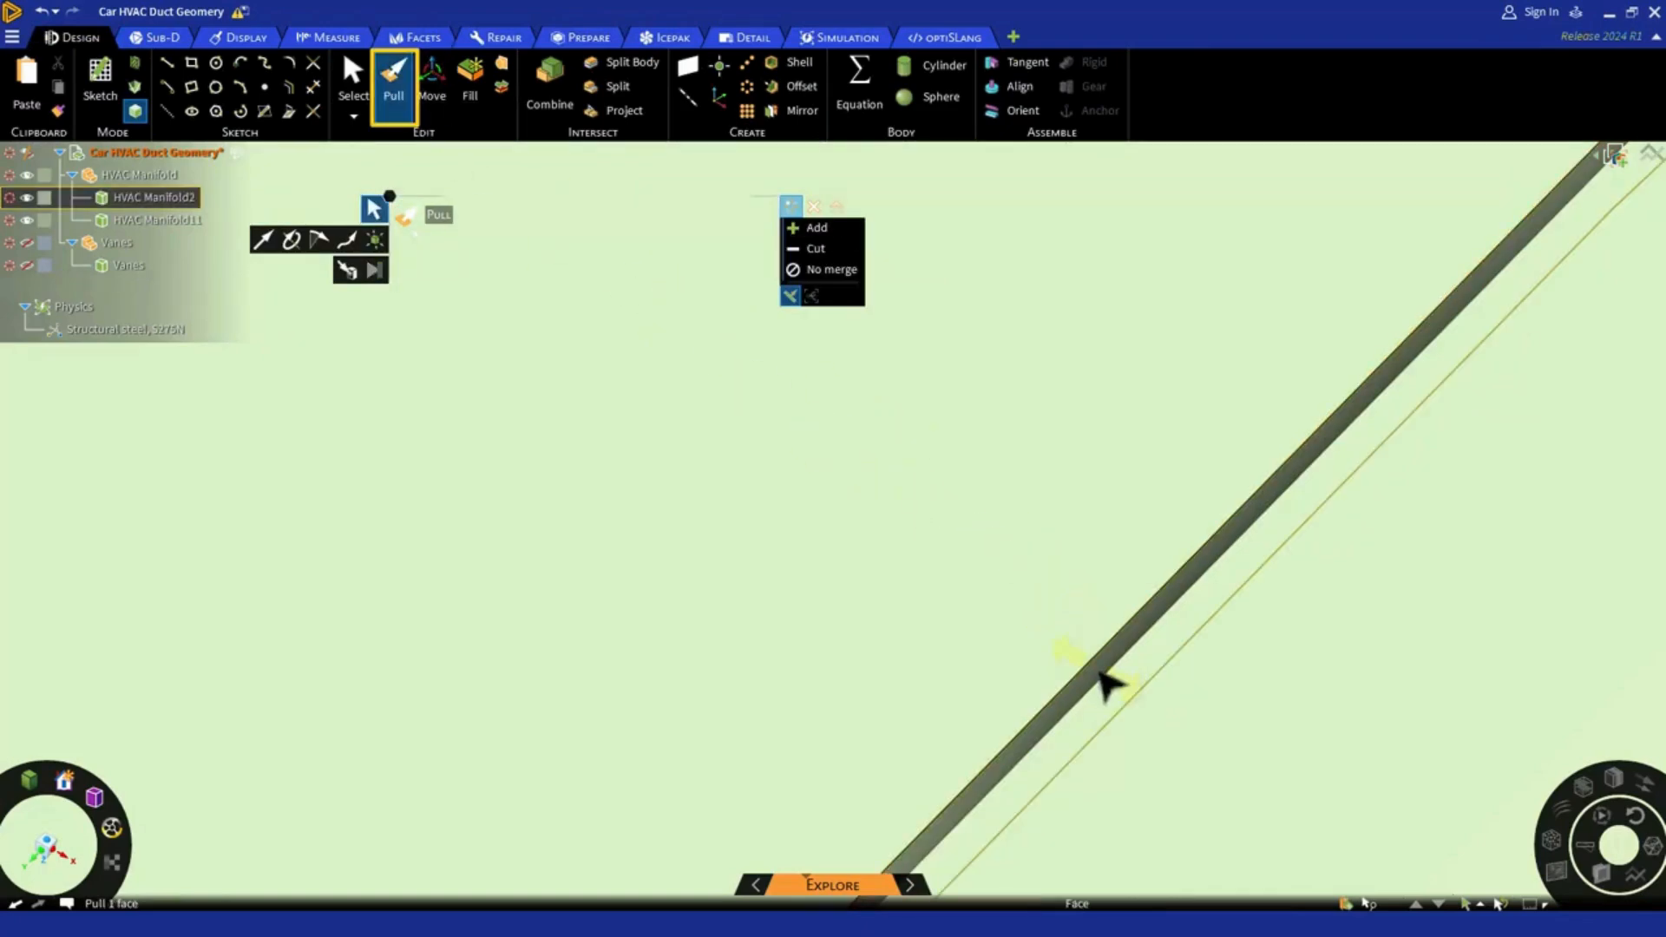
pyautogui.click(1106, 686)
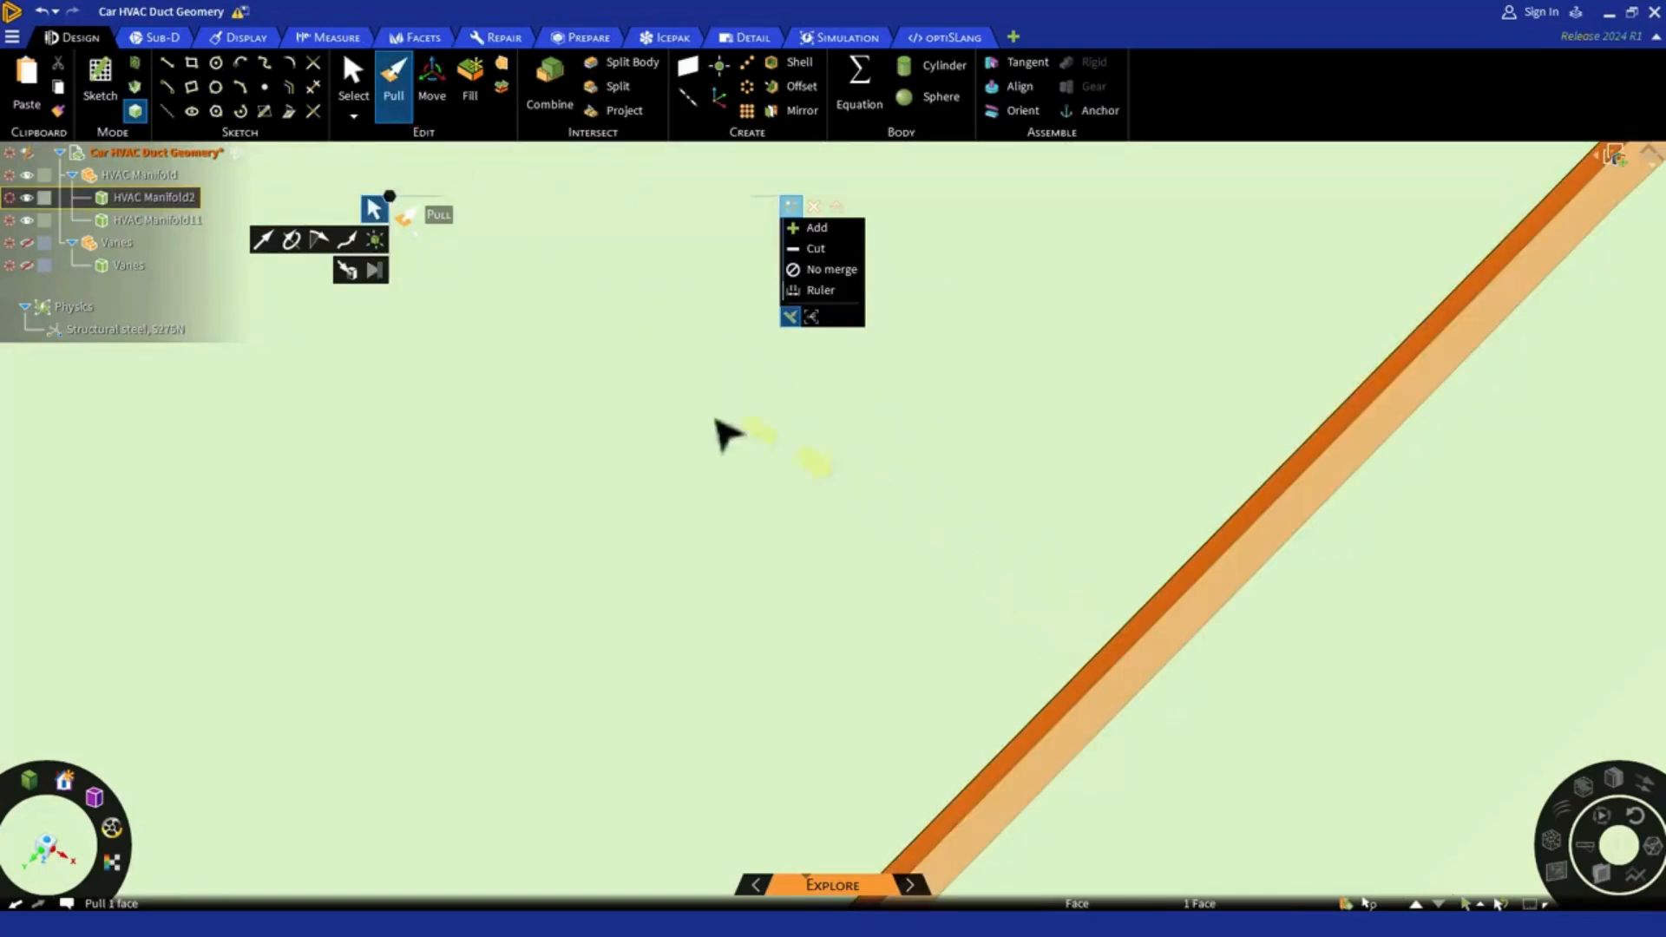
pyautogui.click(347, 271)
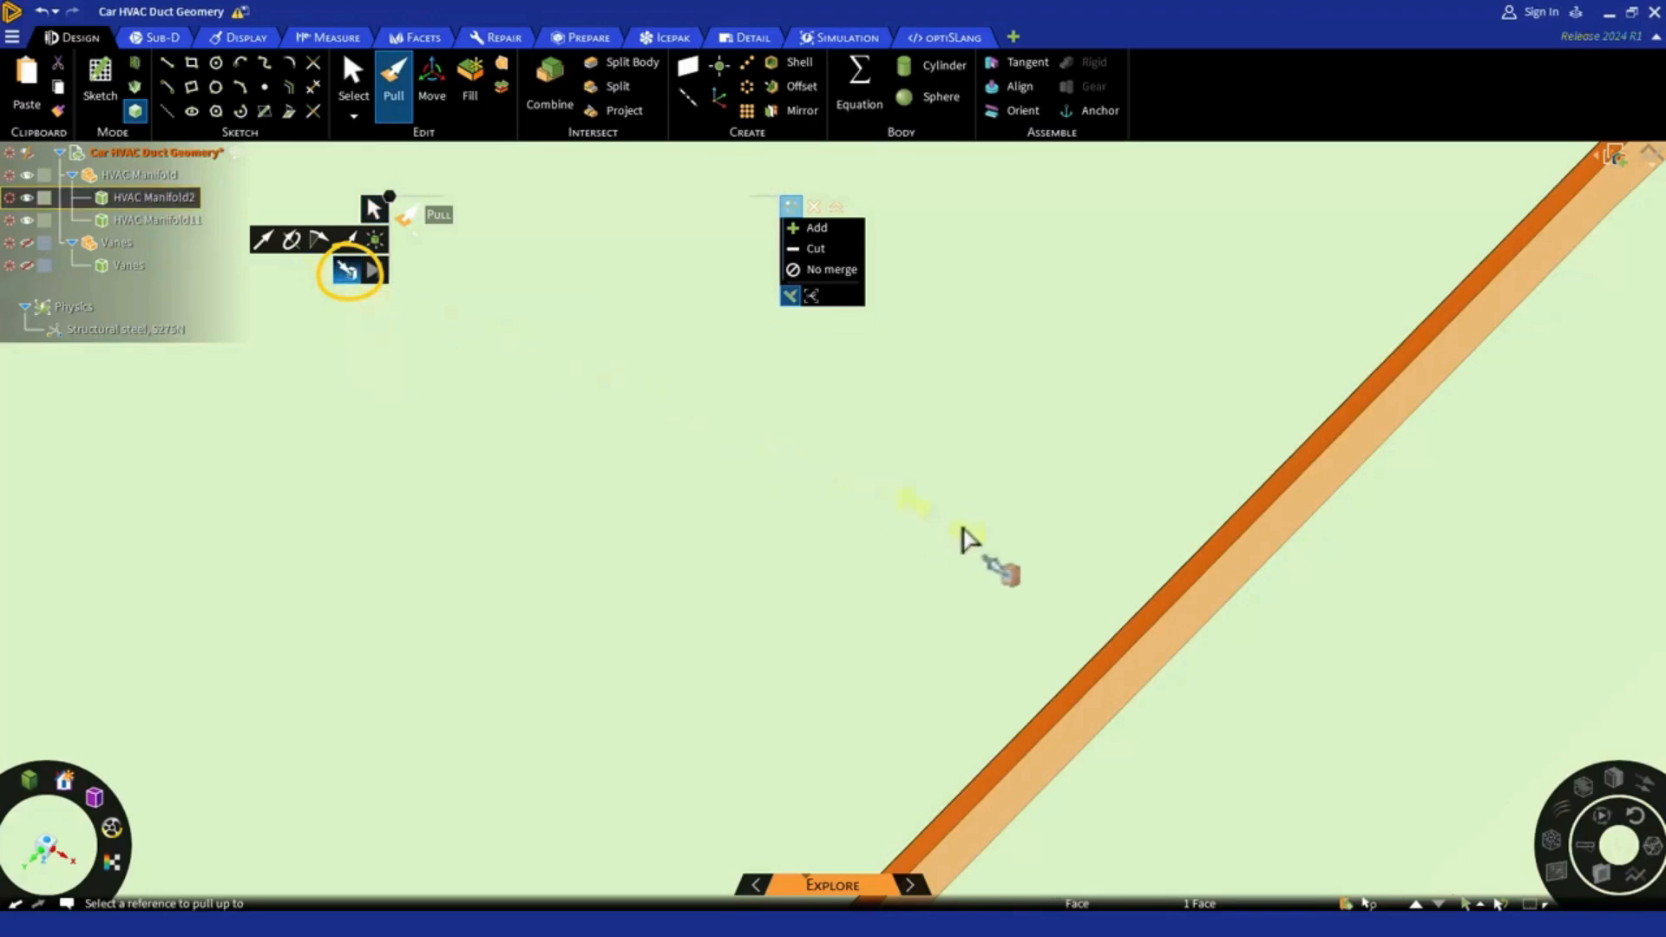
pyautogui.moveTo(1098, 621)
pyautogui.mouseDown(button='middle')
pyautogui.moveTo(1176, 669)
pyautogui.moveTo(1157, 666)
pyautogui.mouseUp(button='middle')
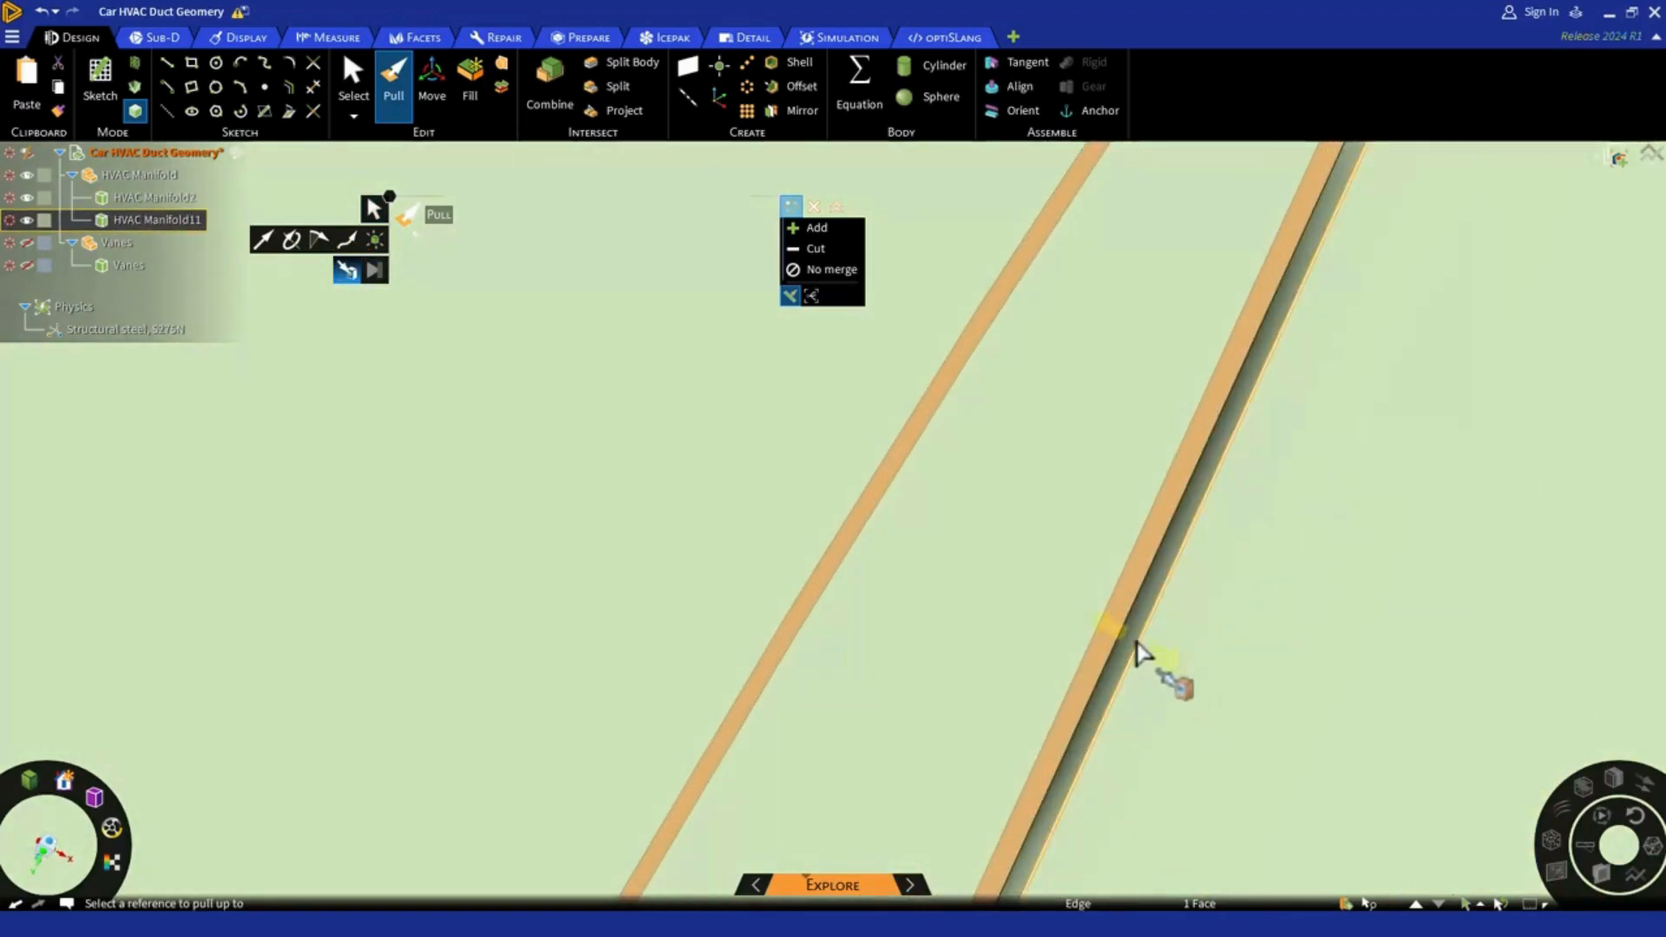
pyautogui.click(1139, 651)
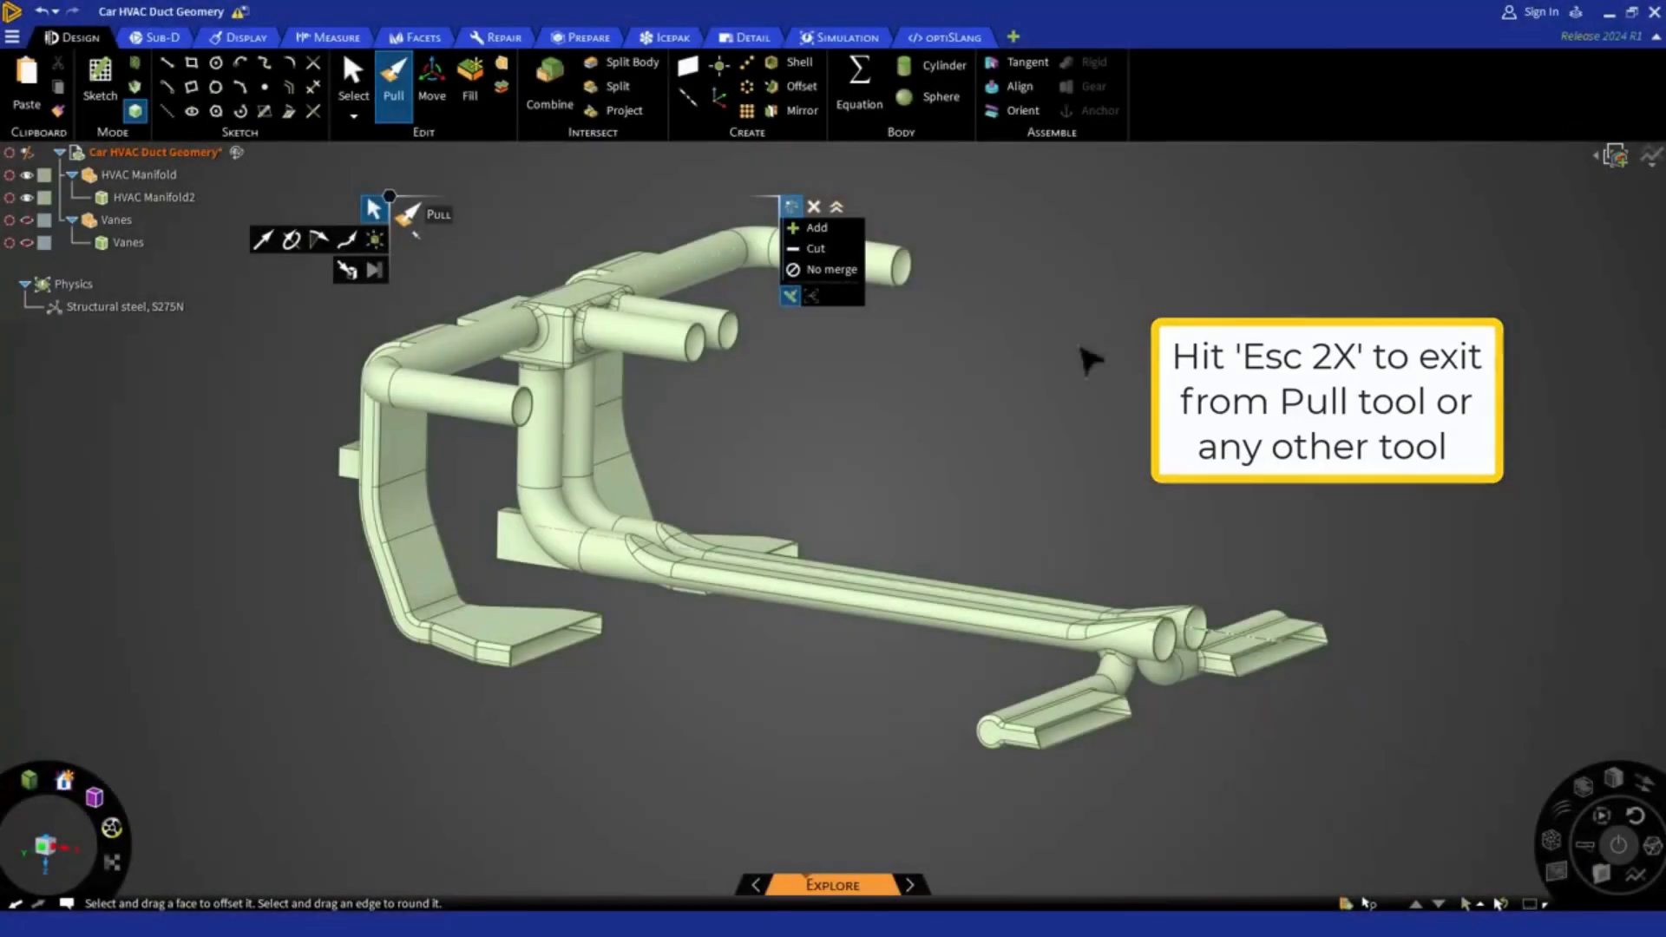
pyautogui.press('Escape')
pyautogui.press('Escape')
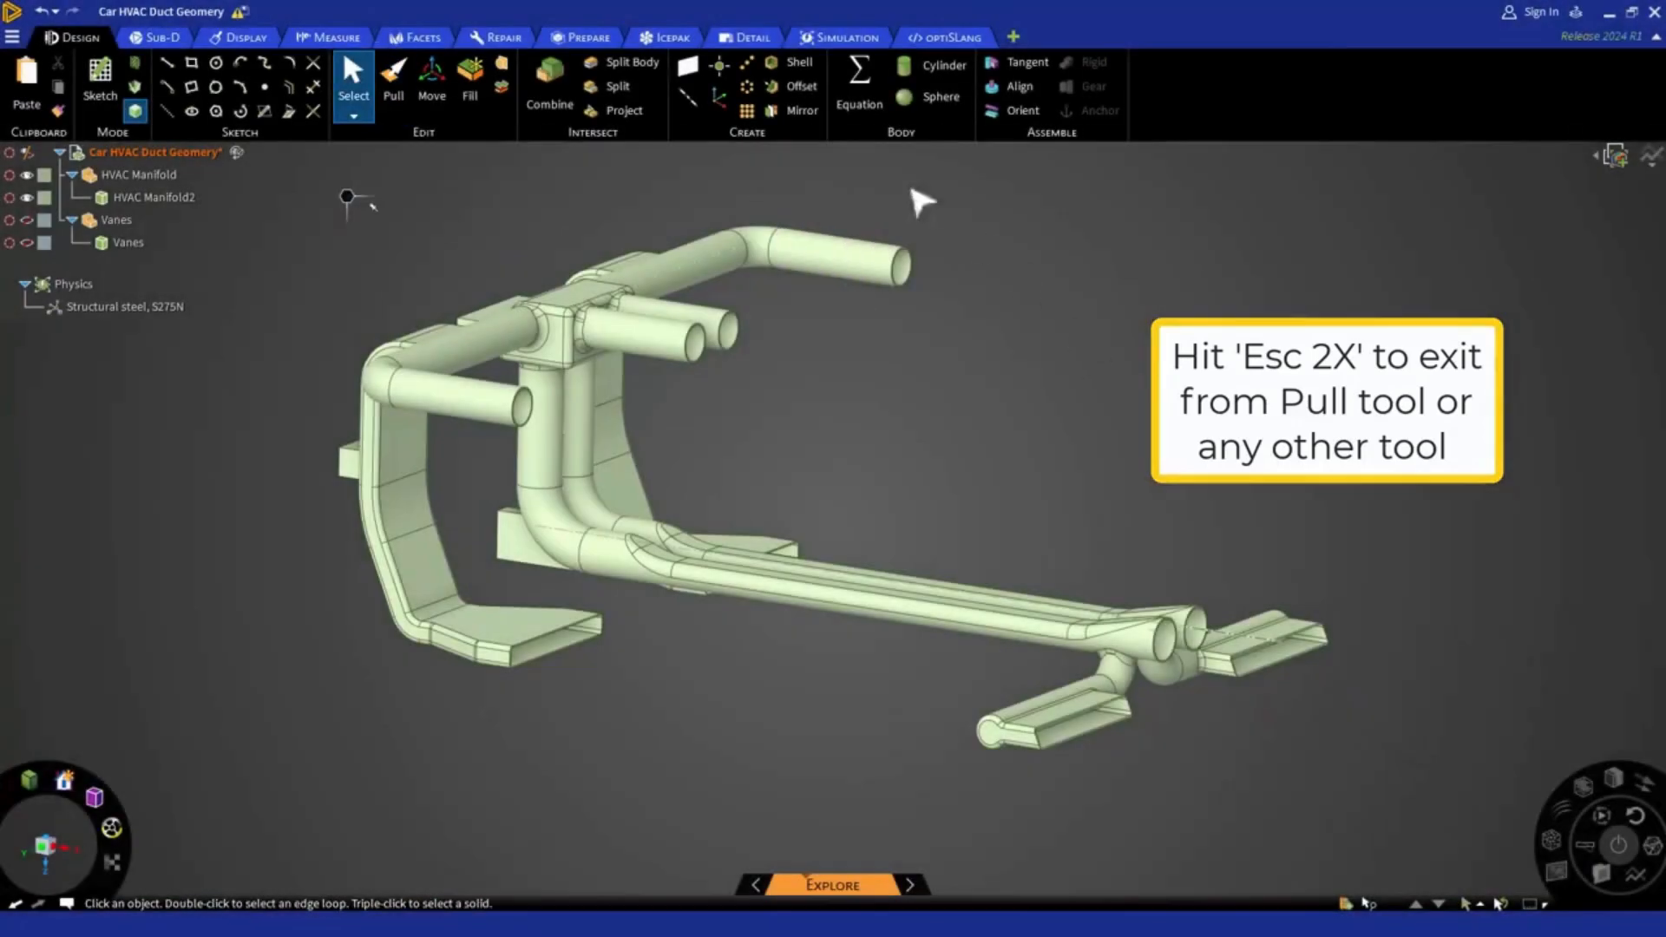
# Restart Volume Extract and select the end faces of the four upper round outlet ducts as enclosing faces
pyautogui.click(579, 37)
pyautogui.click(565, 114)
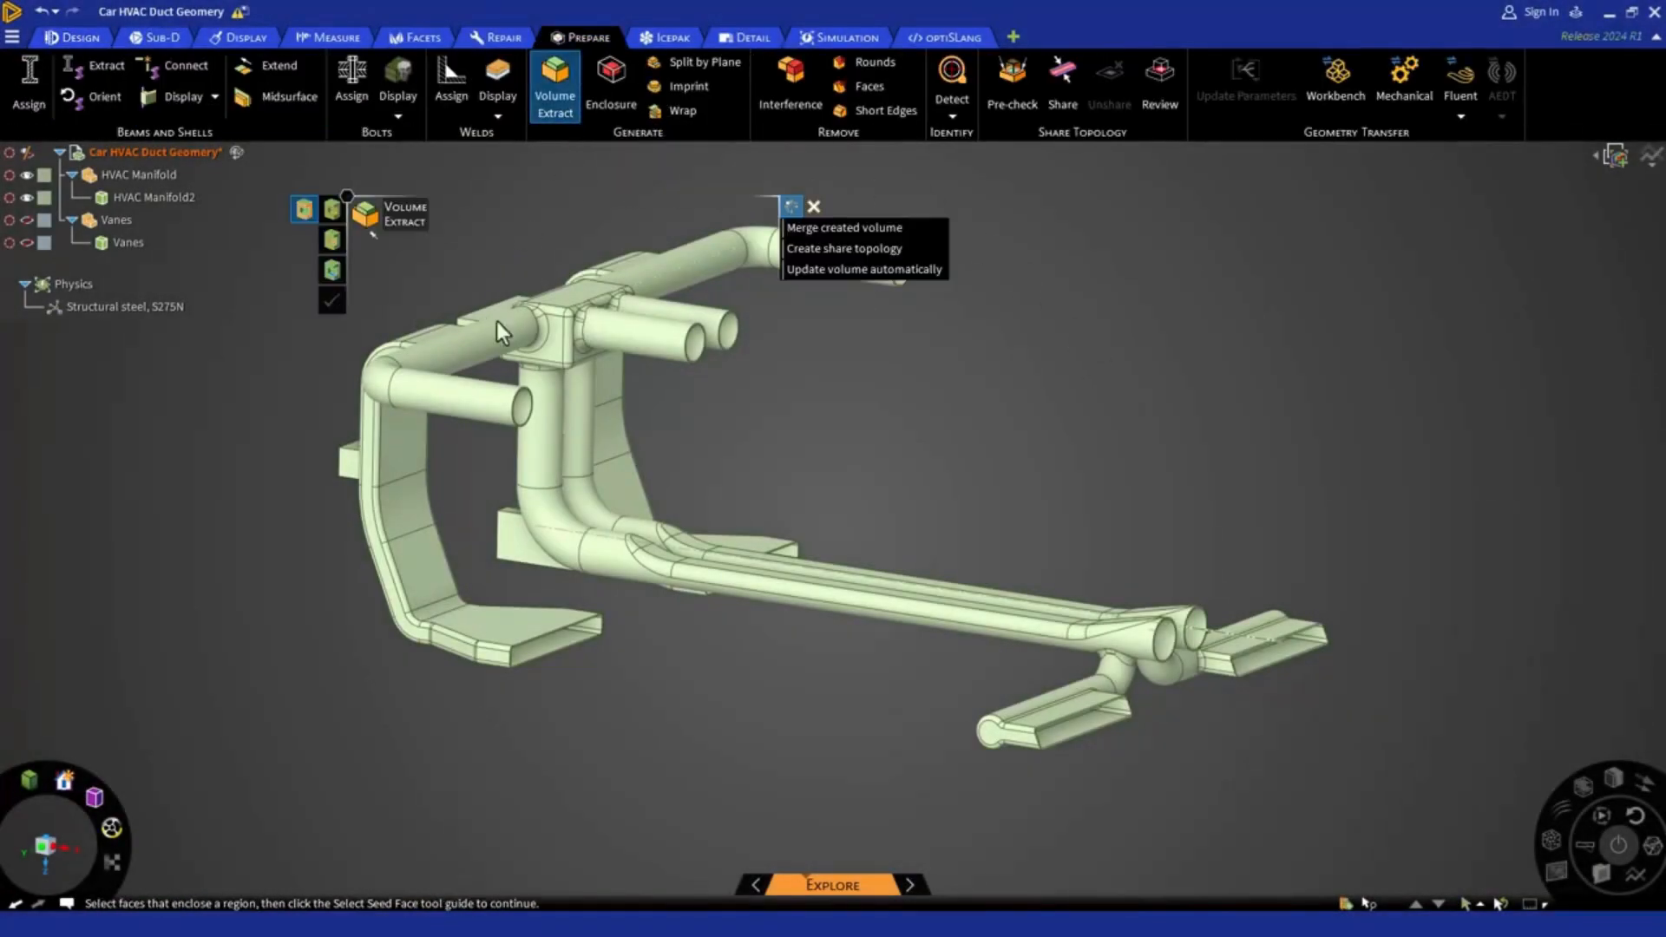
pyautogui.scroll(5, 508, 374)
pyautogui.scroll(4, 512, 479)
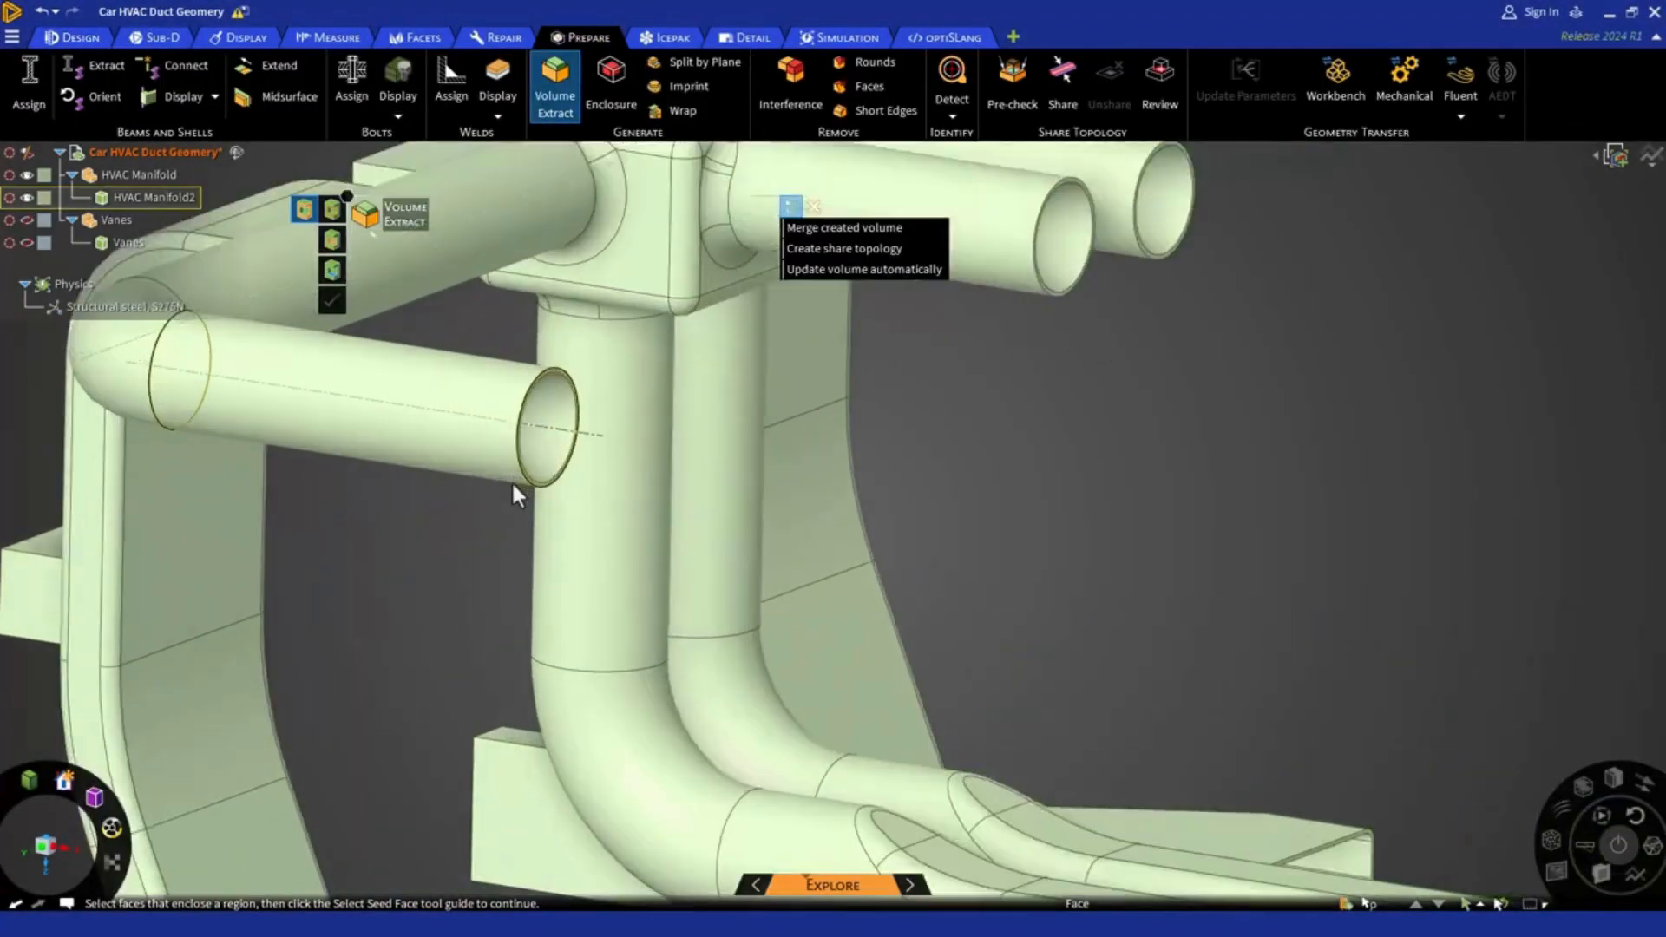
pyautogui.click(543, 486)
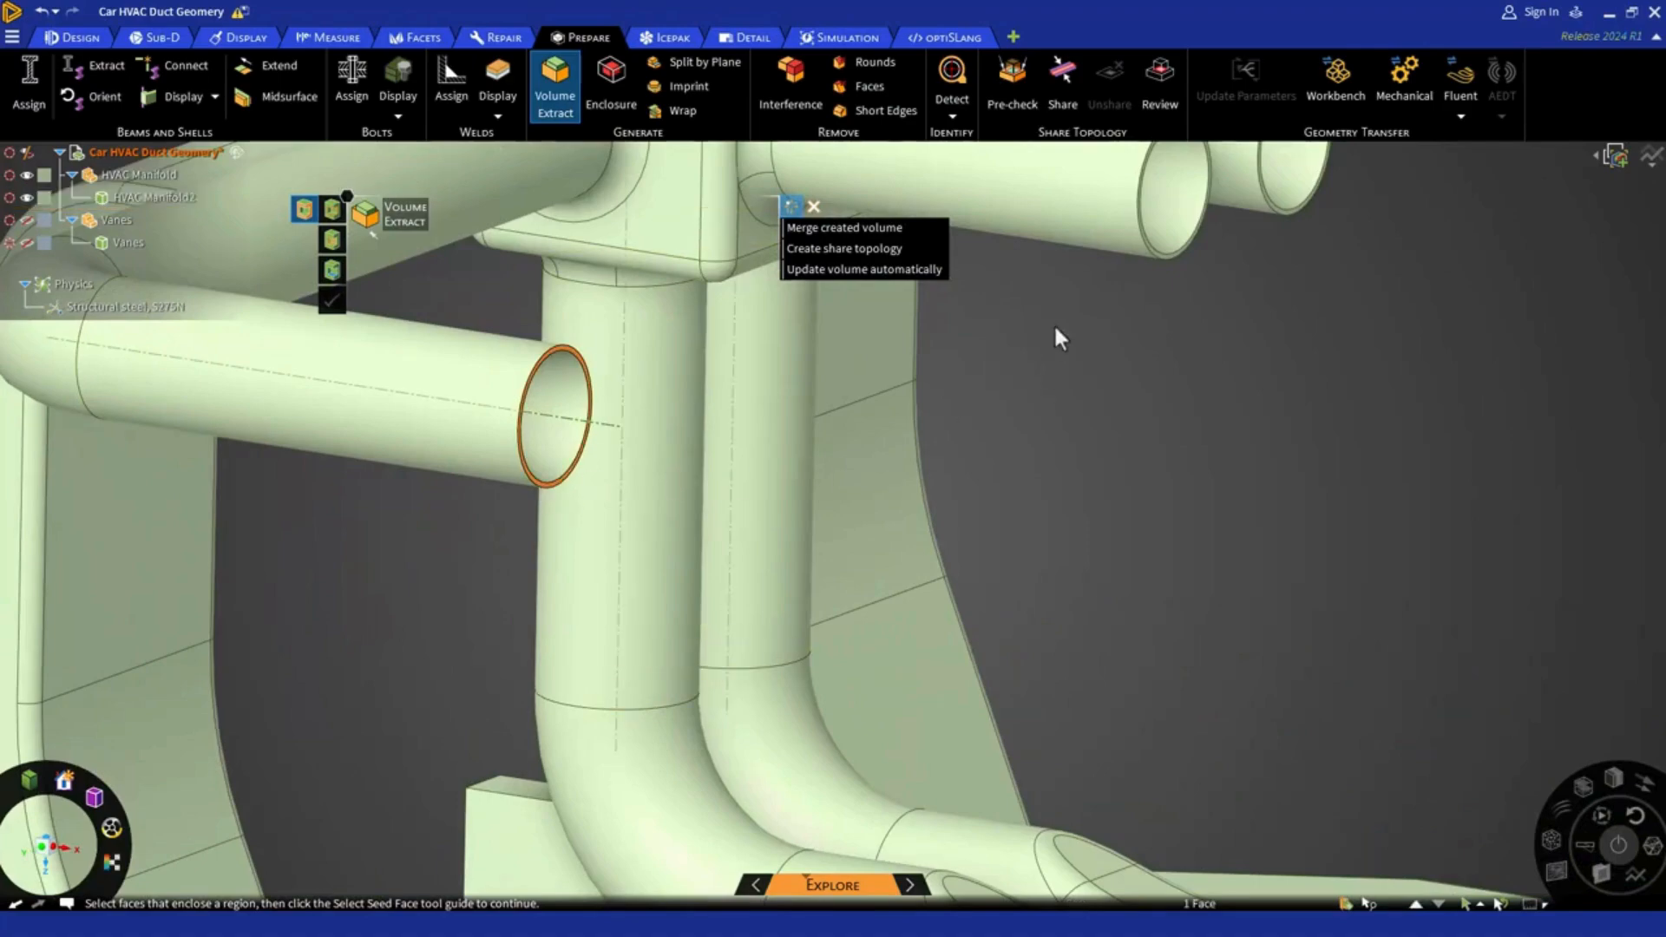
pyautogui.keyDown('ctrl'); pyautogui.click(1162, 257); pyautogui.keyUp('ctrl')
pyautogui.scroll(-4, 965, 391)
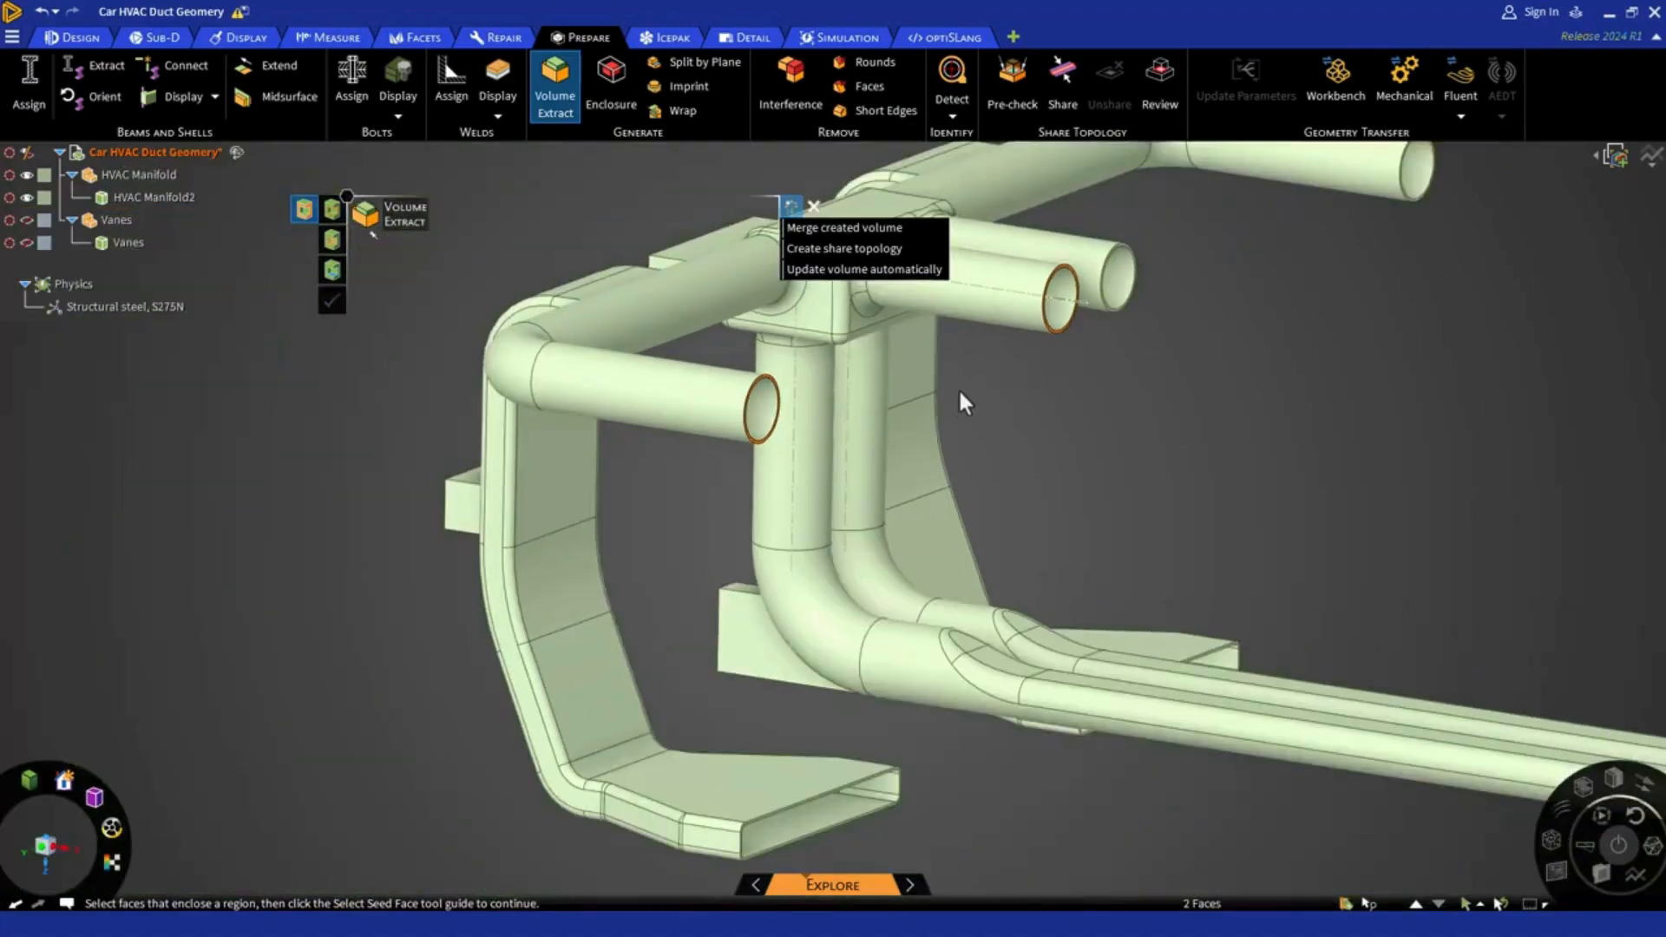
pyautogui.scroll(5, 1132, 300)
pyautogui.keyDown('ctrl'); pyautogui.click(1099, 333); pyautogui.keyUp('ctrl')
pyautogui.scroll(-5, 1099, 338)
pyautogui.scroll(2, 1405, 174)
pyautogui.scroll(3, 1406, 169)
pyautogui.keyDown('ctrl'); pyautogui.click(1380, 186); pyautogui.keyUp('ctrl')
pyautogui.scroll(-6, 1143, 257)
# Add the rim faces of the two front foot-duct outlets and one rear rectangular outlet to the enclosing faces
pyautogui.scroll(5, 773, 716)
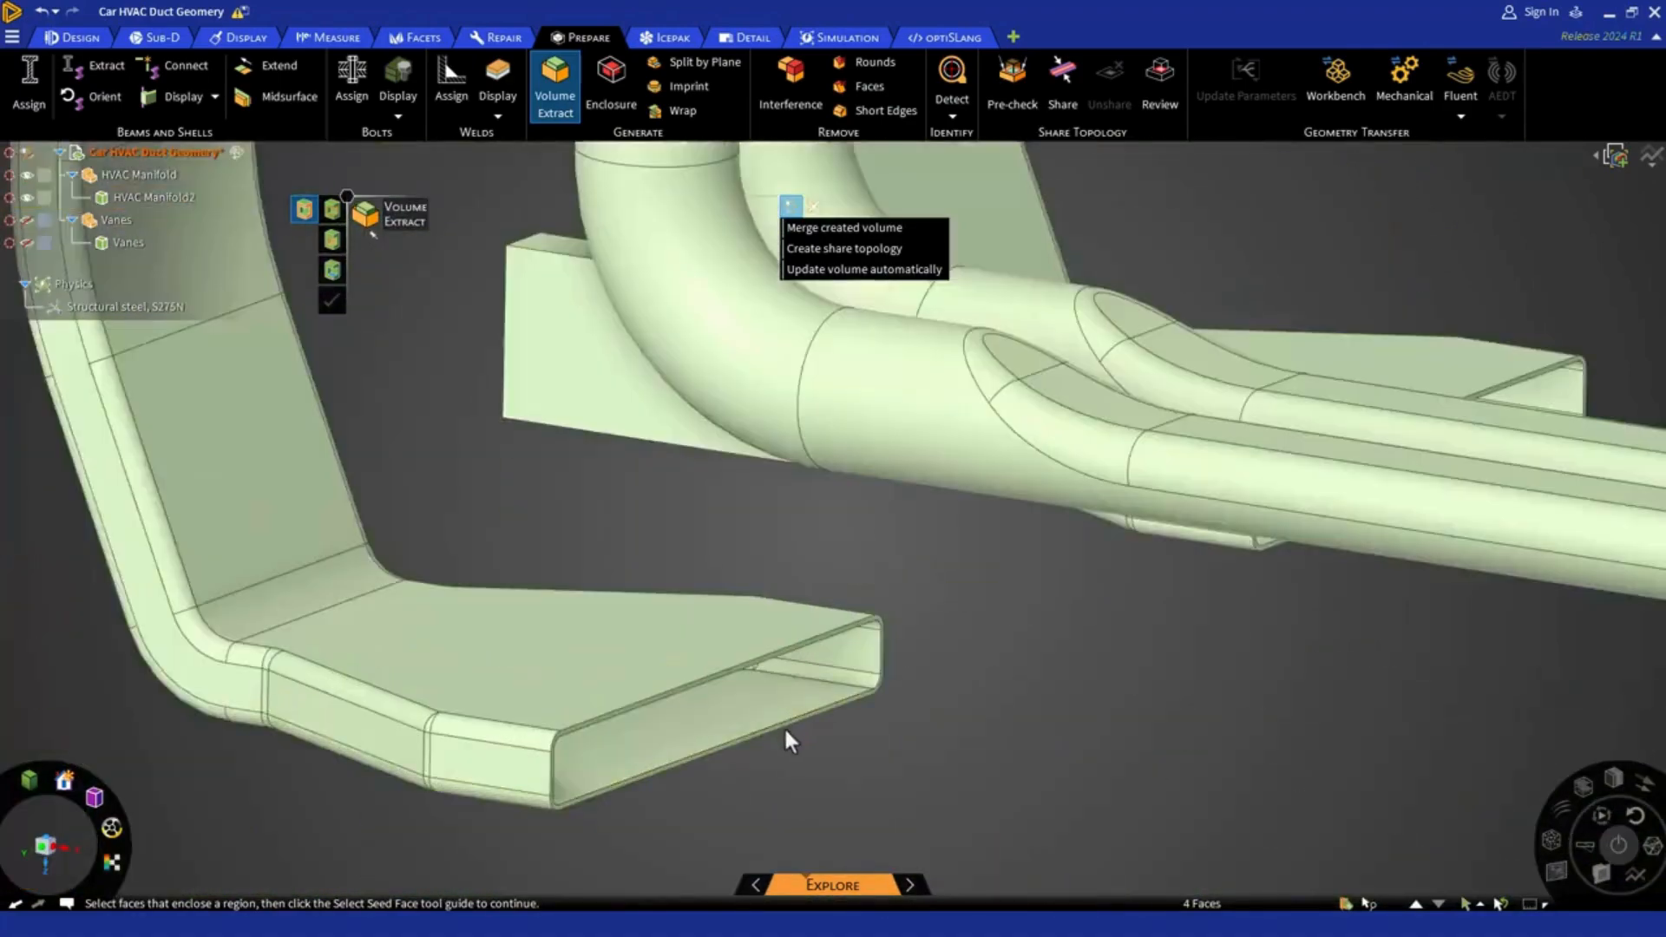
pyautogui.keyDown('ctrl'); pyautogui.click(784, 724); pyautogui.keyUp('ctrl')
pyautogui.scroll(-5, 783, 721)
pyautogui.scroll(5, 1028, 564)
pyautogui.keyDown('ctrl'); pyautogui.click(1010, 568); pyautogui.keyUp('ctrl')
pyautogui.scroll(-6, 1009, 566)
pyautogui.scroll(5, 1629, 717)
pyautogui.keyDown('ctrl'); pyautogui.click(1510, 685); pyautogui.keyUp('ctrl')
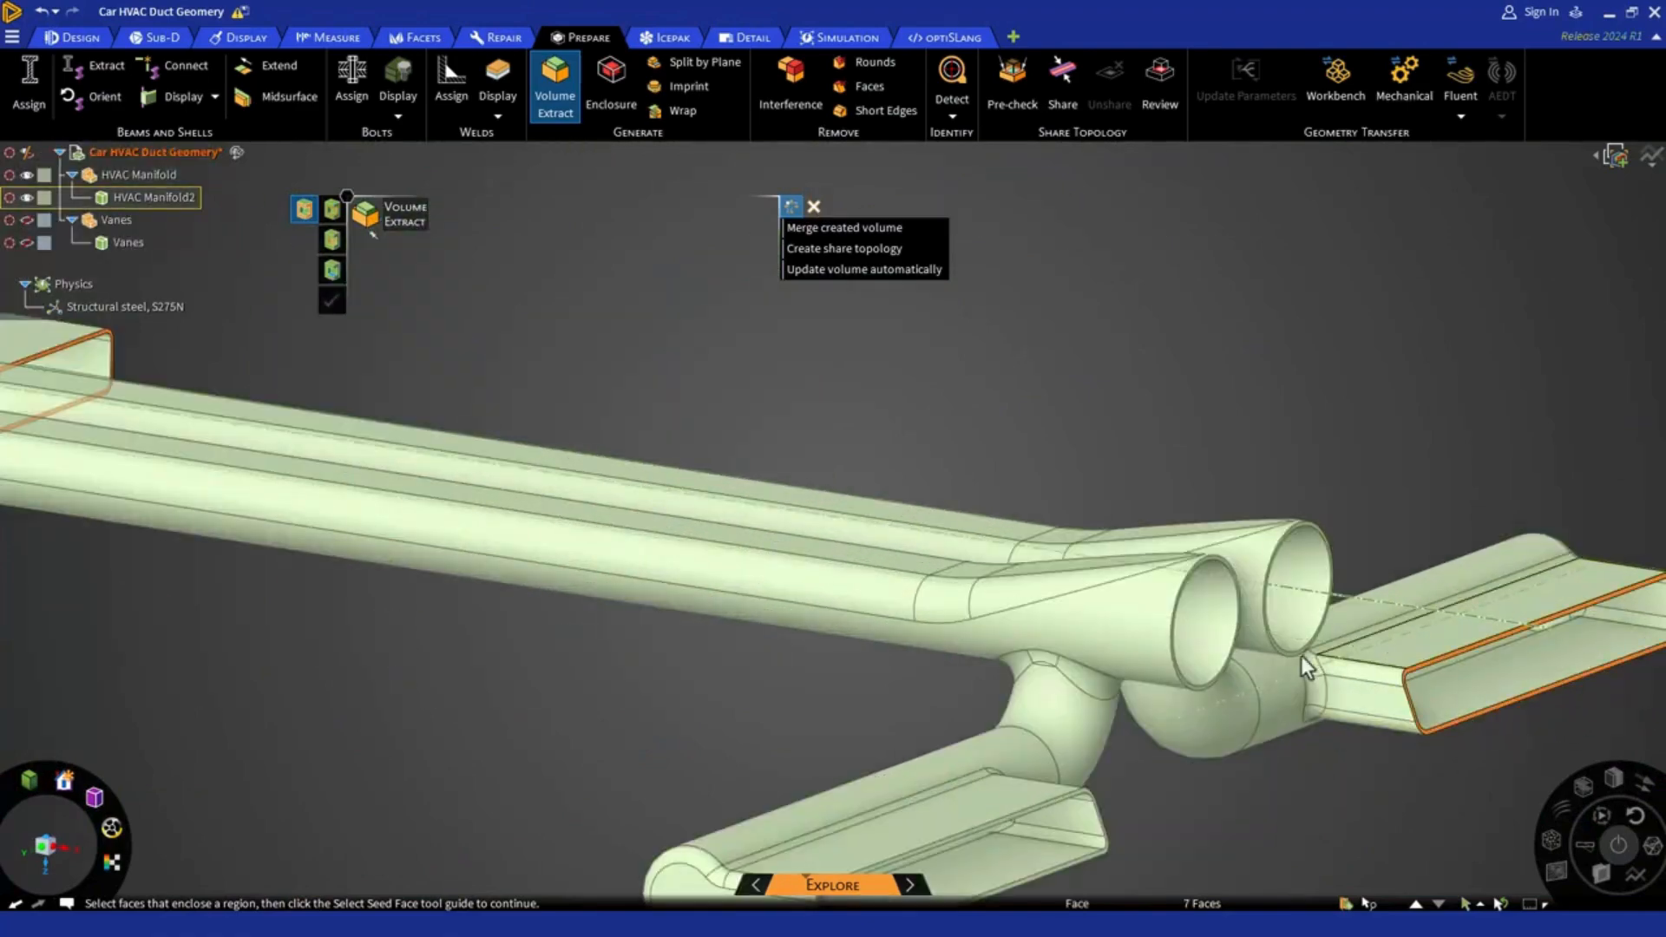
# Add the two lower round outlet rims and the remaining rear rectangular outlet rim to the enclosing faces
pyautogui.keyDown('ctrl'); pyautogui.click(1284, 652); pyautogui.keyUp('ctrl')
pyautogui.keyDown('ctrl'); pyautogui.click(1184, 682); pyautogui.keyUp('ctrl')
pyautogui.scroll(2, 1106, 746)
pyautogui.keyDown('ctrl'); pyautogui.click(1127, 755); pyautogui.keyUp('ctrl')
pyautogui.scroll(-6, 1146, 742)
# Add the rims of the five rectangular inlets on the manifold's opposite side to the enclosing faces
pyautogui.moveTo(1146, 770); pyautogui.dragTo(1209, 640, button='middle')
pyautogui.scroll(6, 970, 629)
pyautogui.keyDown('ctrl'); pyautogui.click(965, 620); pyautogui.keyUp('ctrl')
pyautogui.scroll(-5, 965, 609)
pyautogui.scroll(5, 641, 354)
pyautogui.keyDown('ctrl'); pyautogui.click(640, 354); pyautogui.keyUp('ctrl')
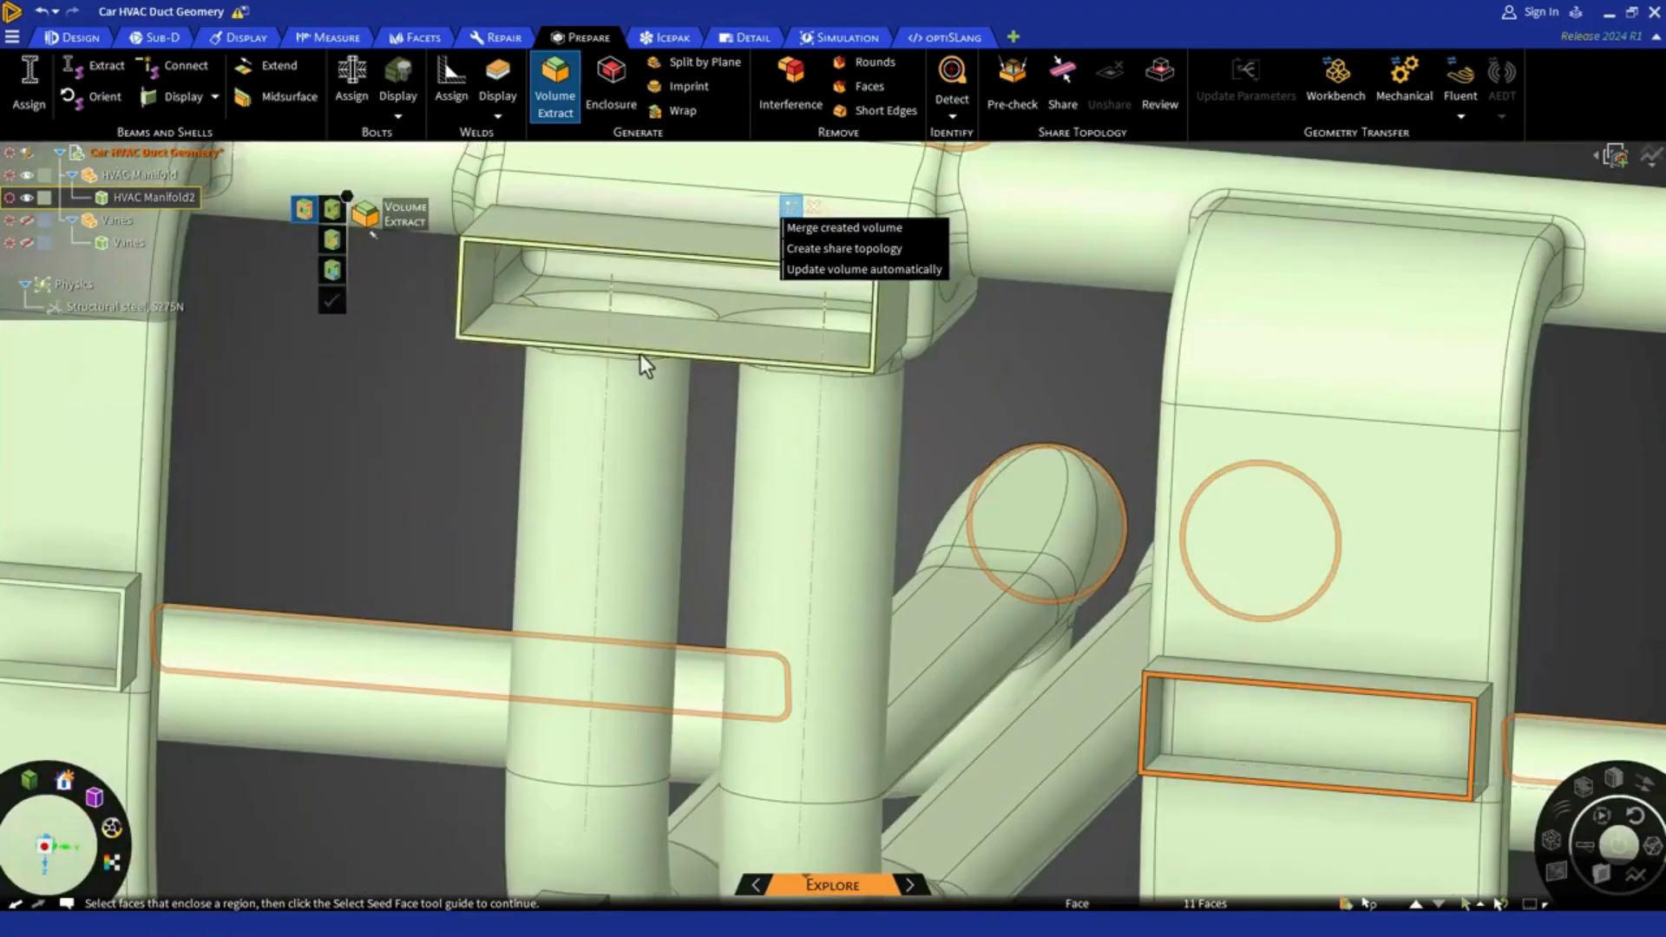
pyautogui.scroll(-5, 640, 354)
pyautogui.scroll(5, 549, 623)
pyautogui.keyDown('ctrl'); pyautogui.click(549, 620); pyautogui.keyUp('ctrl')
pyautogui.keyDown('ctrl'); pyautogui.click(783, 650); pyautogui.keyUp('ctrl')
pyautogui.scroll(-5, 776, 648)
pyautogui.scroll(5, 426, 462)
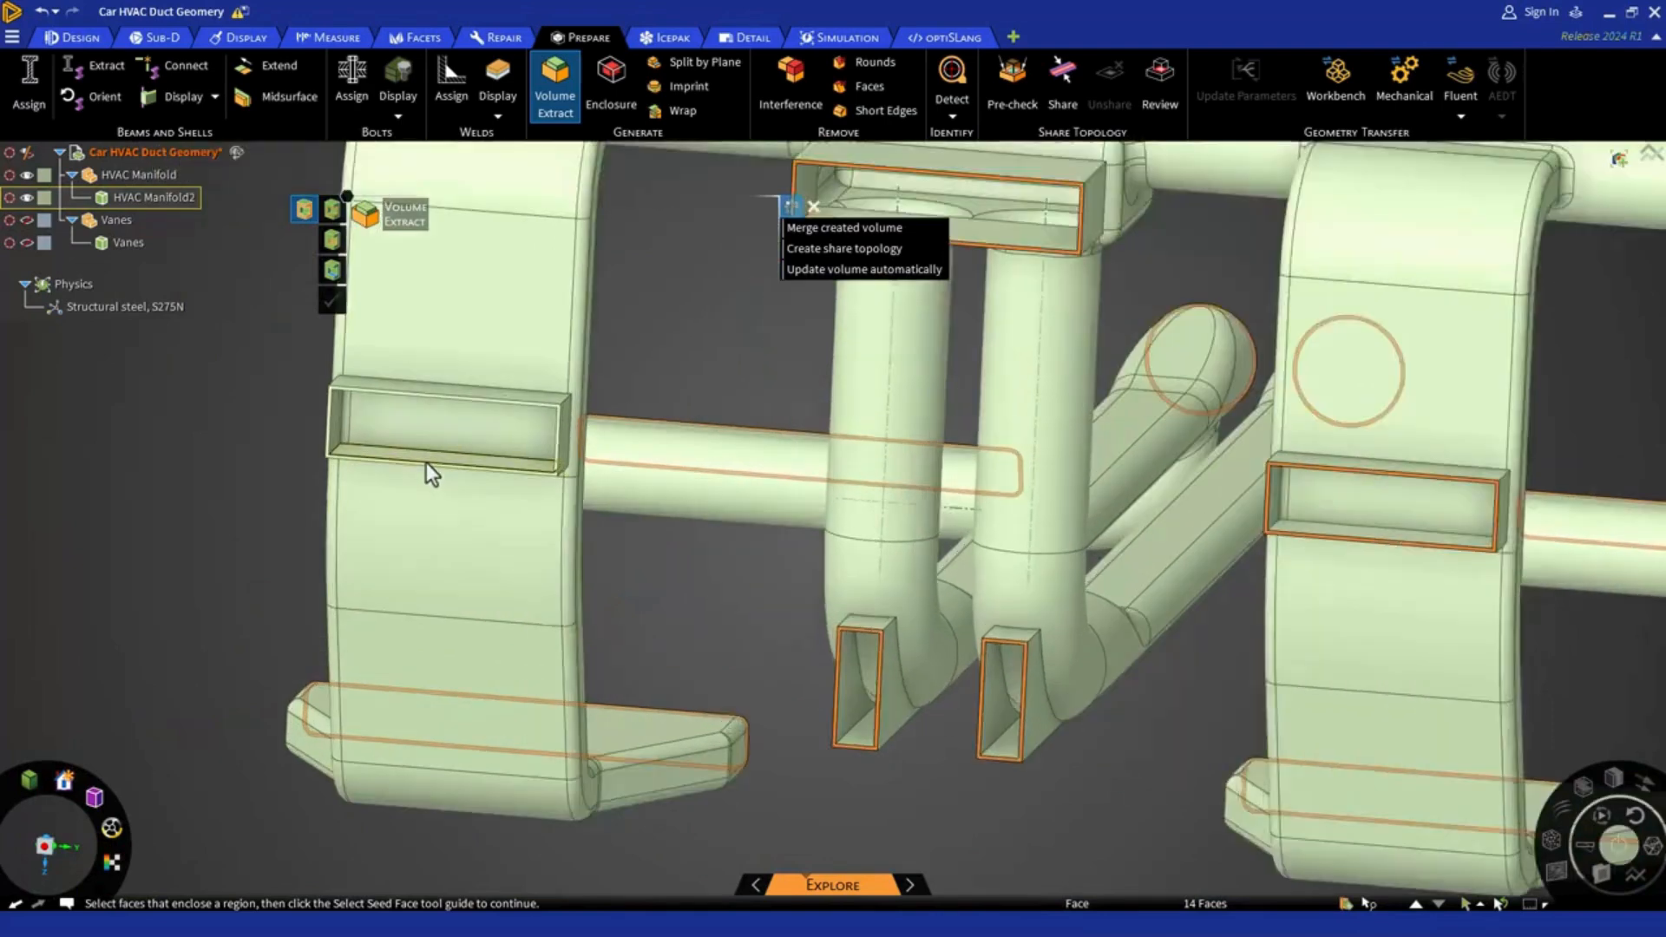
pyautogui.keyDown('ctrl'); pyautogui.click(416, 467); pyautogui.keyUp('ctrl')
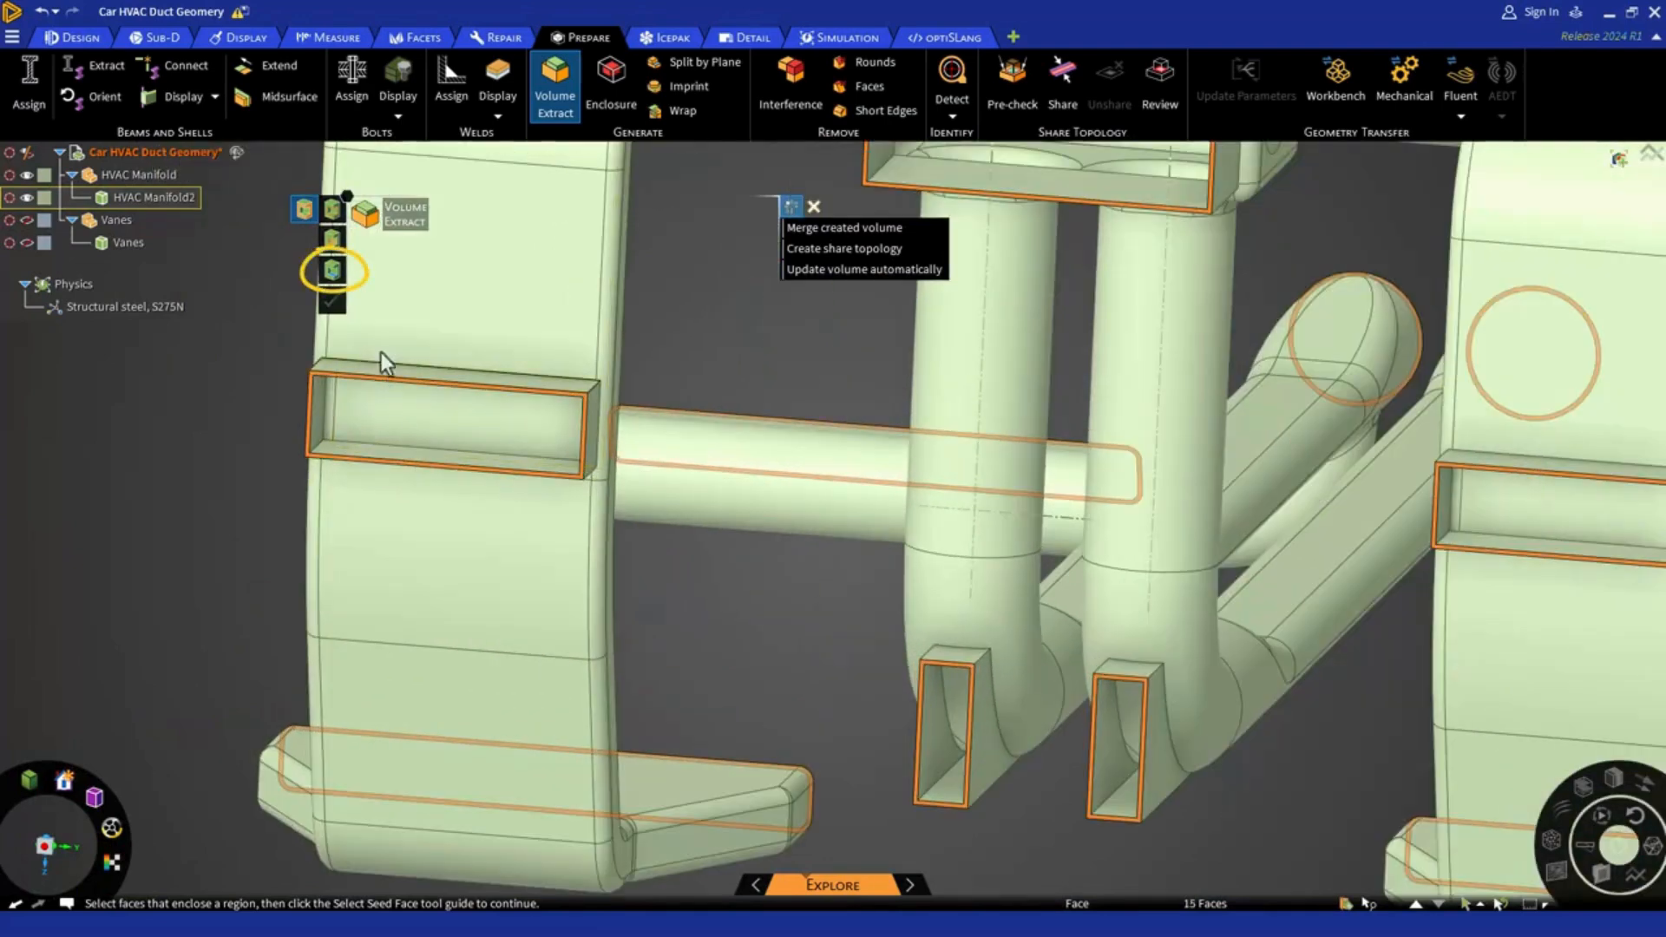
# Set the inner lower face of one side duct's rectangular inlet as the seed face and preview the inside faces
pyautogui.click(334, 272)
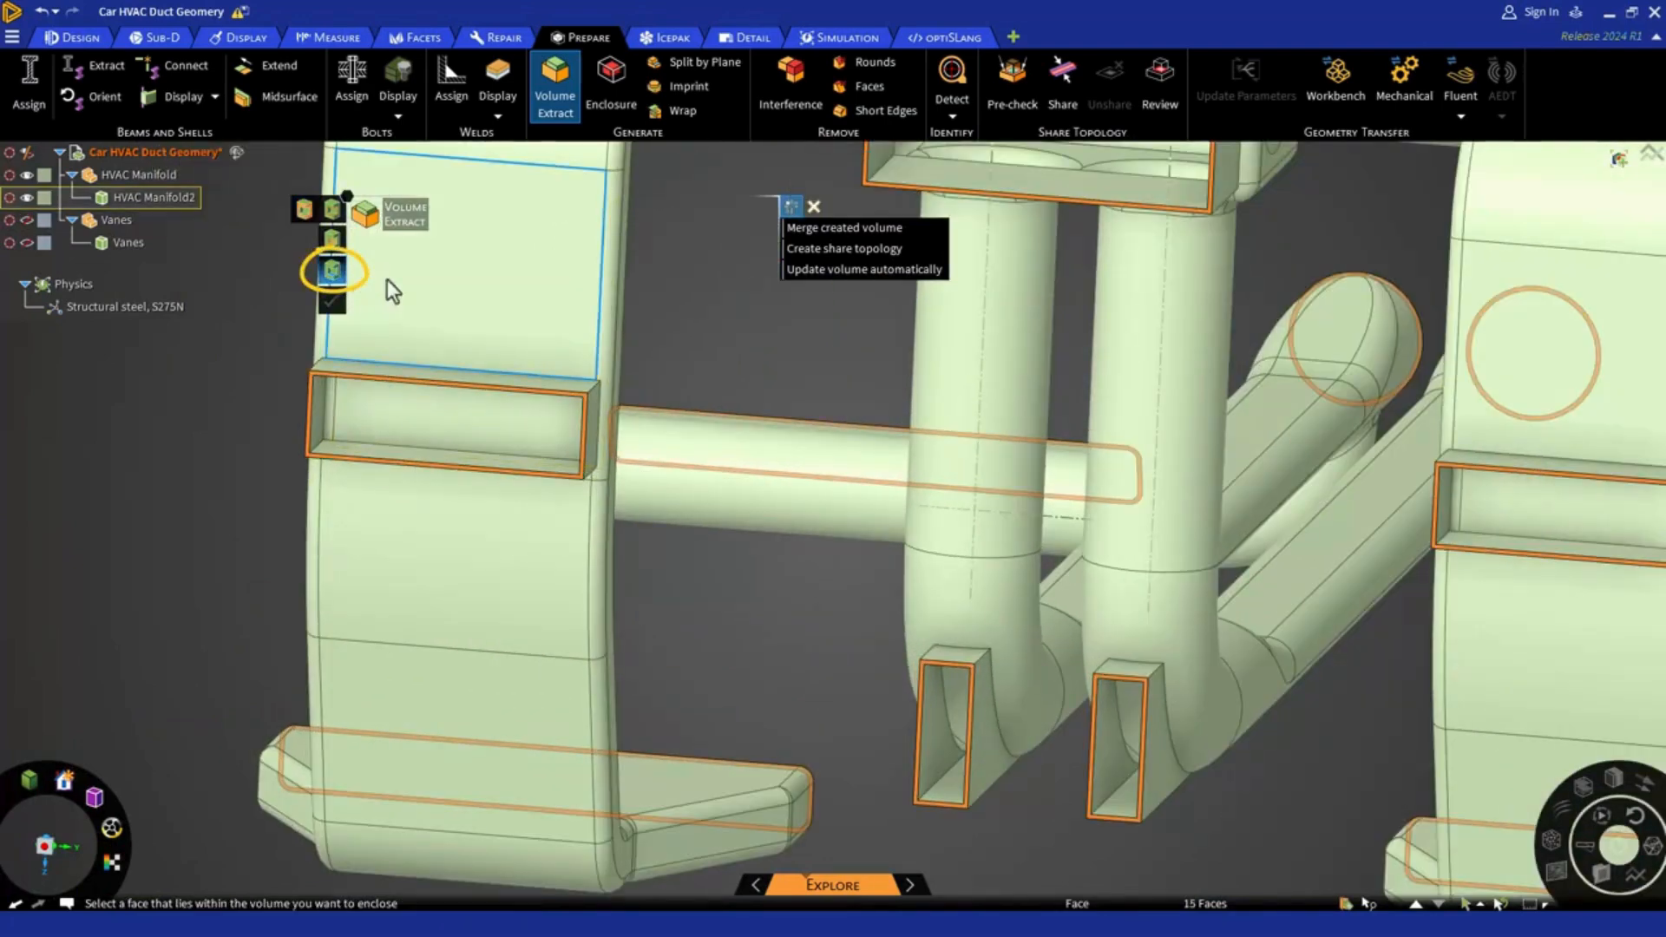
pyautogui.click(458, 457)
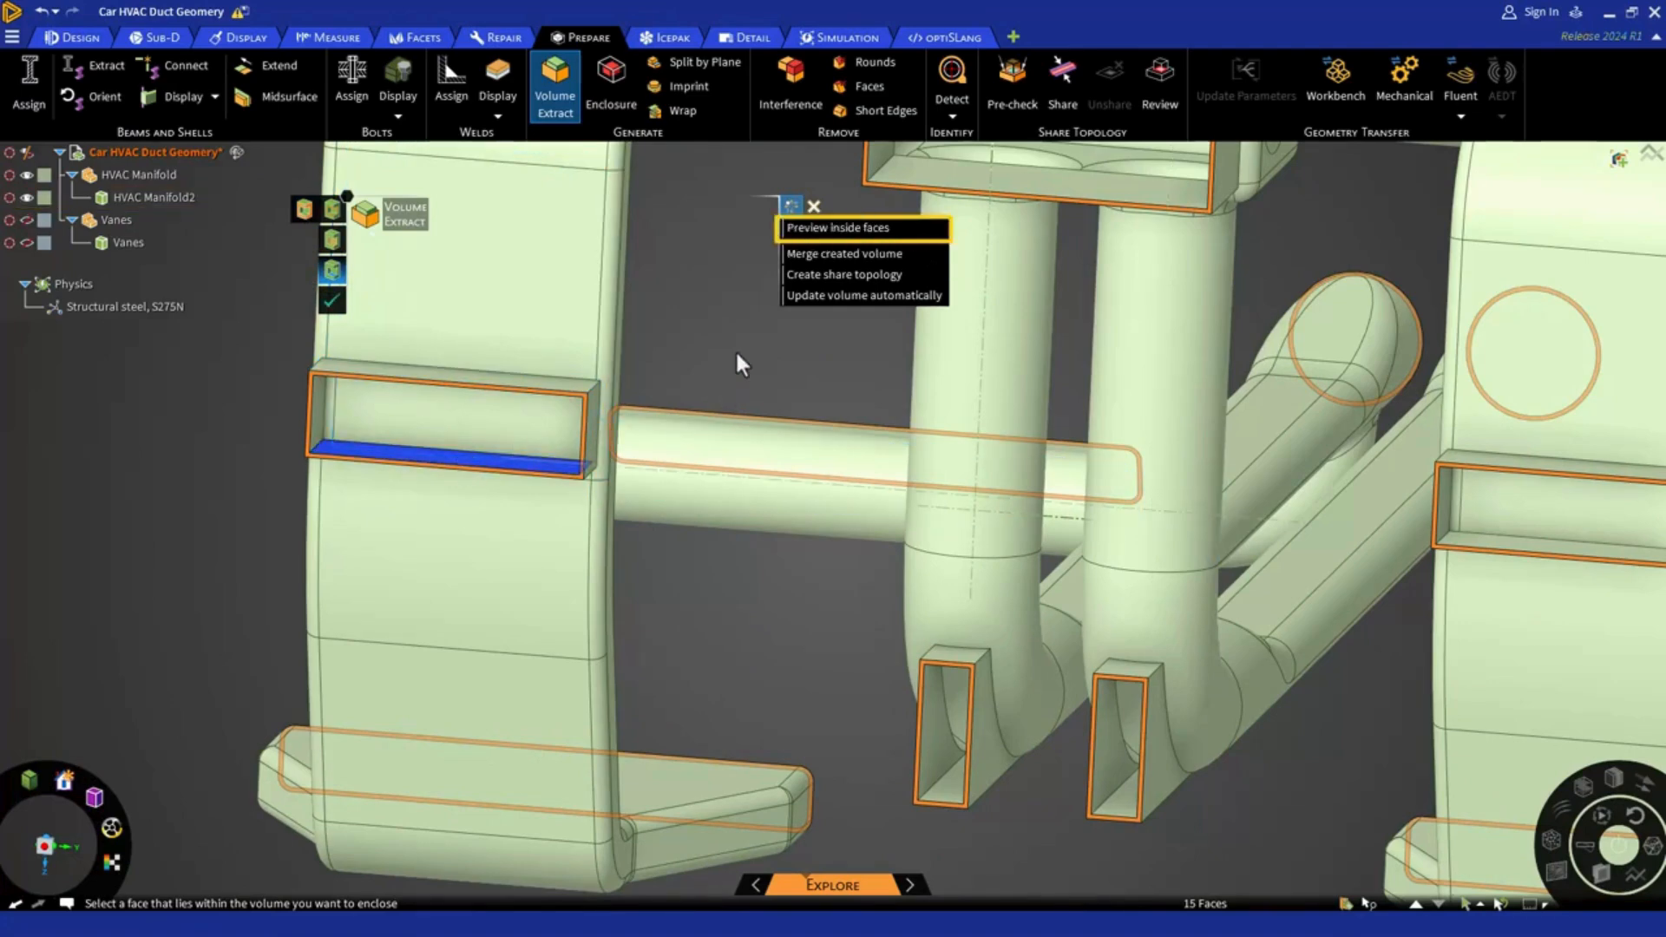
pyautogui.click(789, 229)
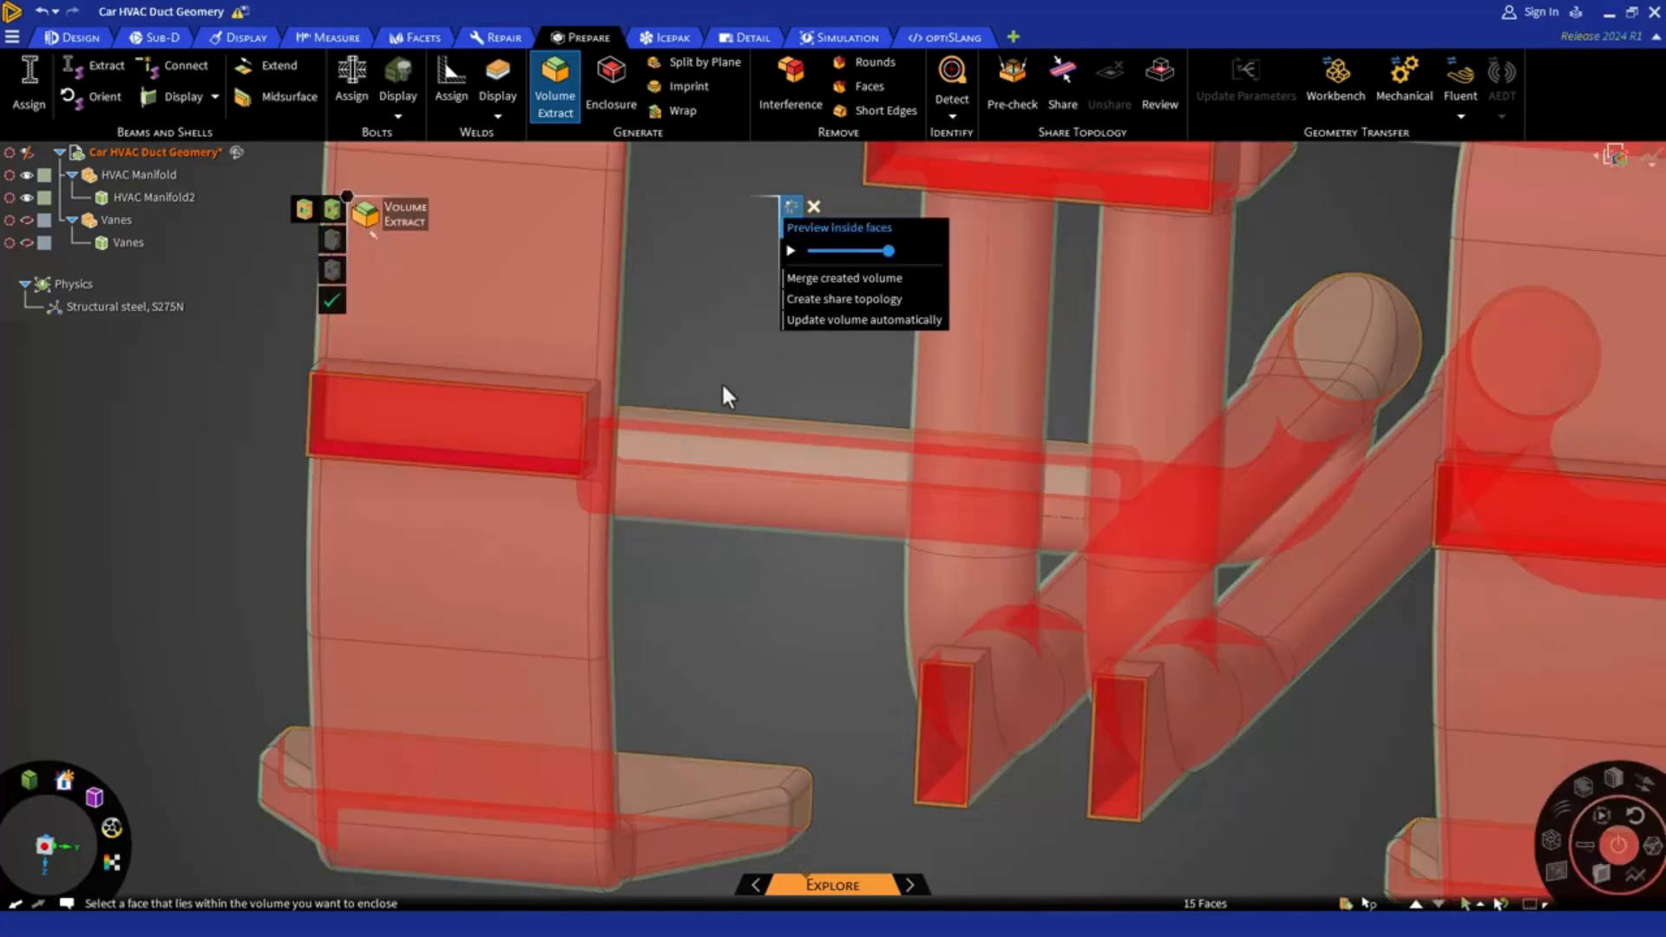
# Examine the inside-face preview around the whole manifold and try its preview slider
pyautogui.moveTo(717, 381); pyautogui.dragTo(668, 363, button='middle')
pyautogui.scroll(-5, 773, 482)
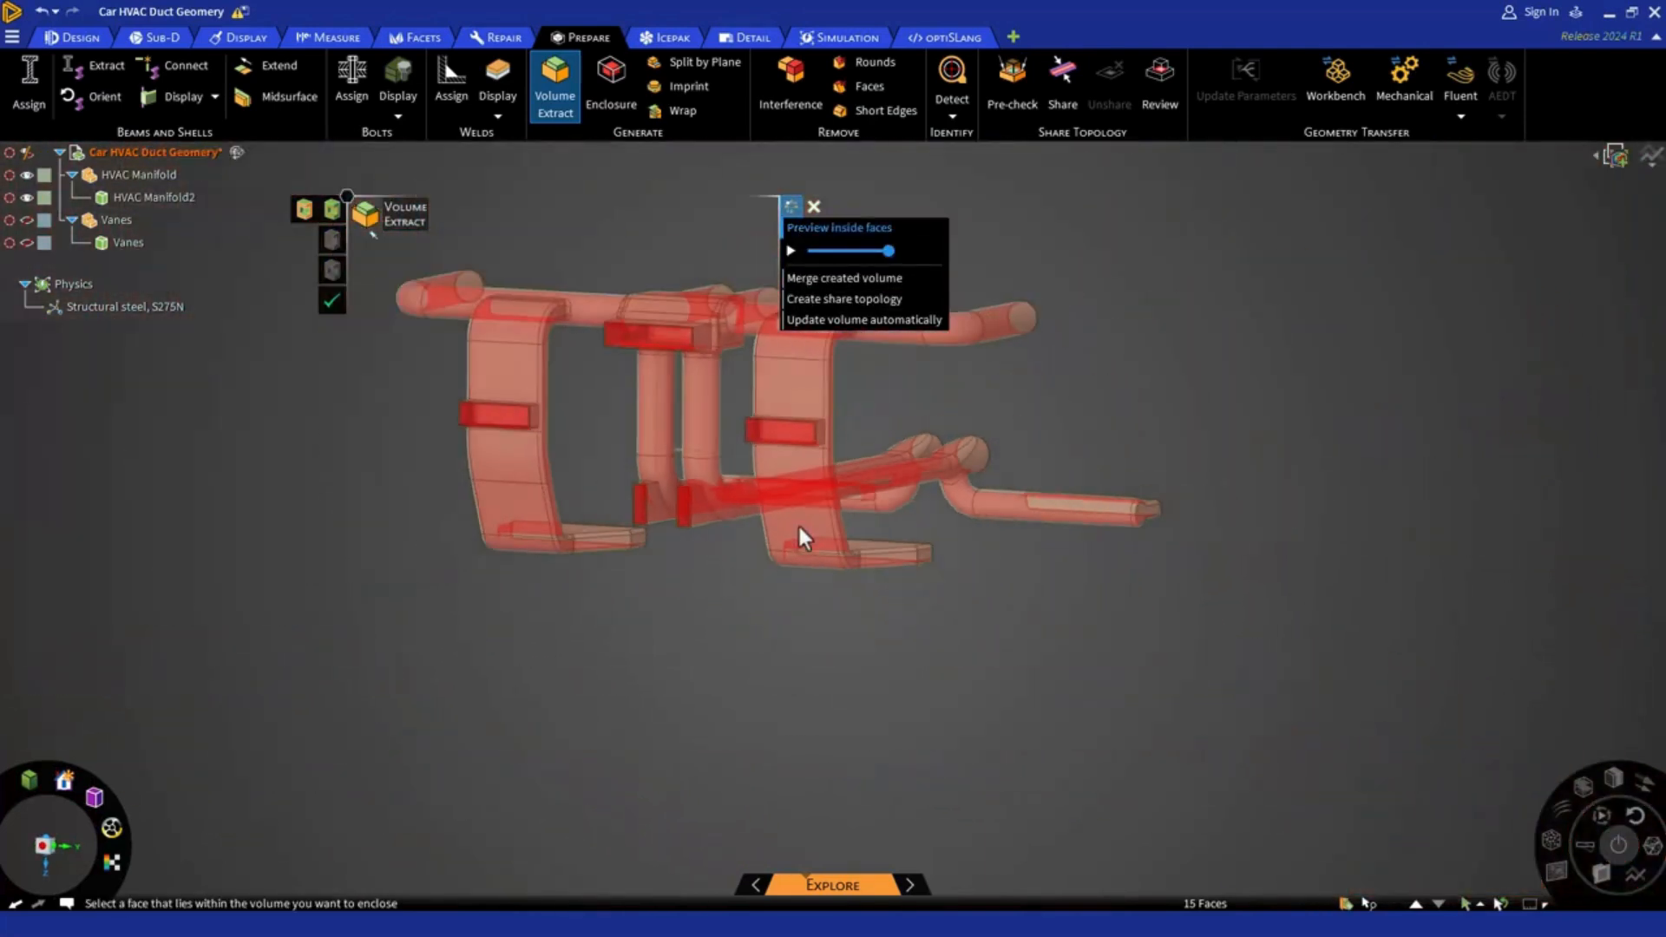
pyautogui.moveTo(941, 599); pyautogui.dragTo(606, 632, button='middle')
pyautogui.scroll(3, 1564, 393)
pyautogui.scroll(3, 1493, 425)
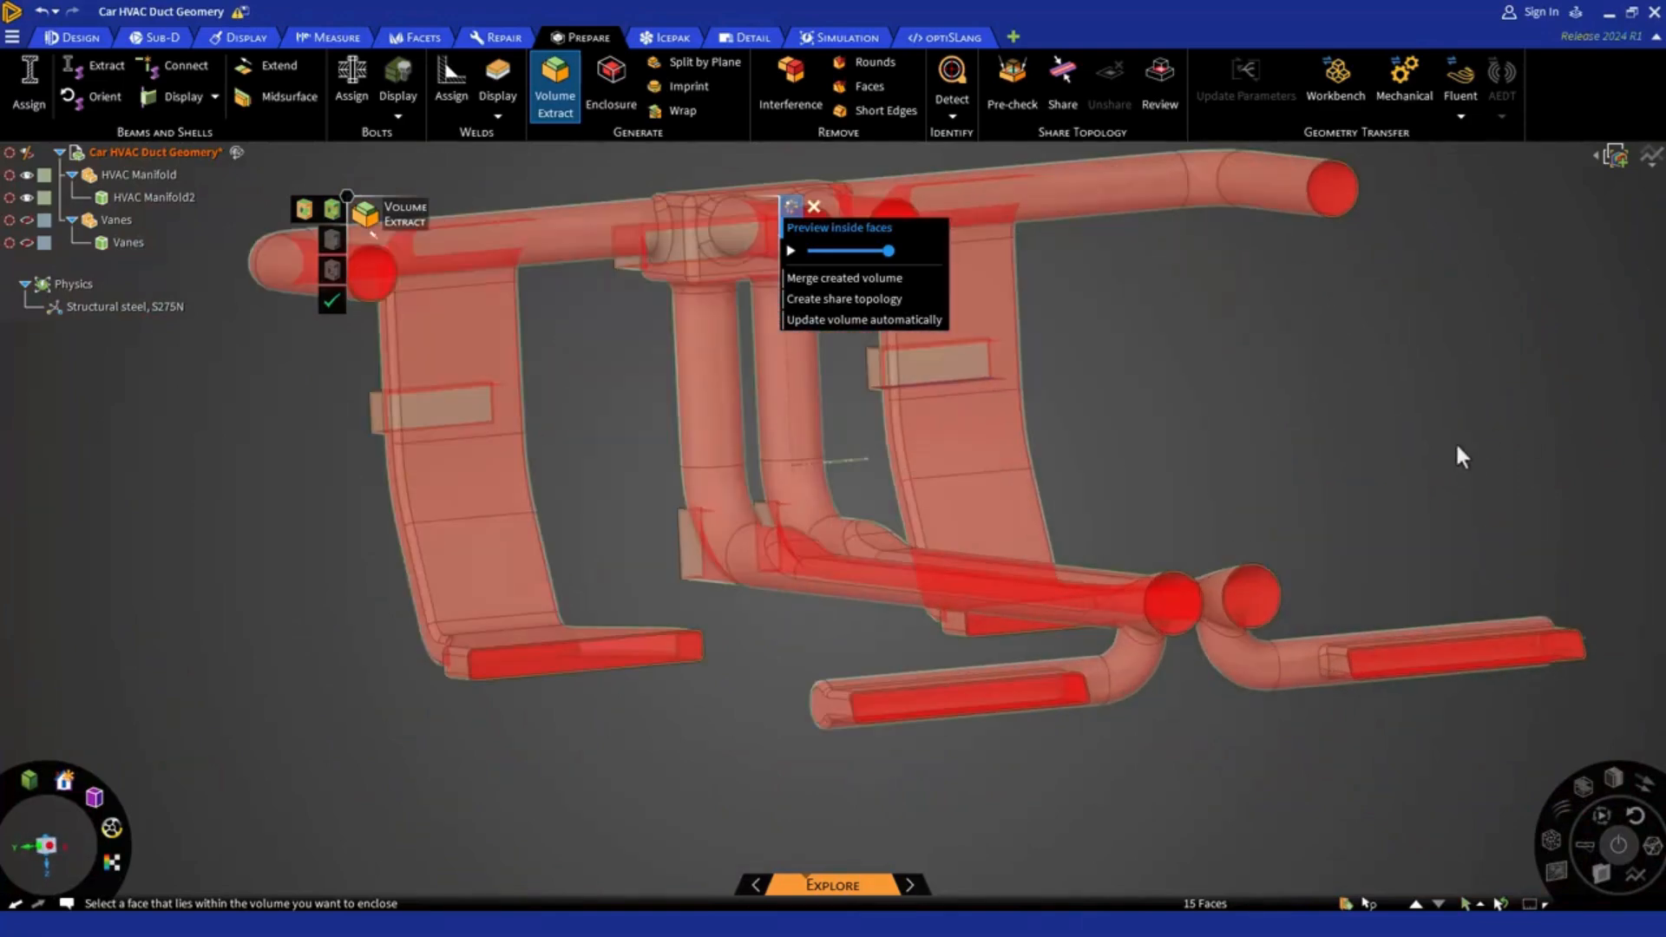
pyautogui.moveTo(1455, 451)
pyautogui.mouseDown(button='middle')
pyautogui.moveTo(1435, 472)
pyautogui.moveTo(1458, 476)
pyautogui.moveTo(1458, 401)
pyautogui.moveTo(1428, 382)
pyautogui.moveTo(1413, 393)
pyautogui.moveTo(1435, 416)
pyautogui.mouseUp(button='middle')
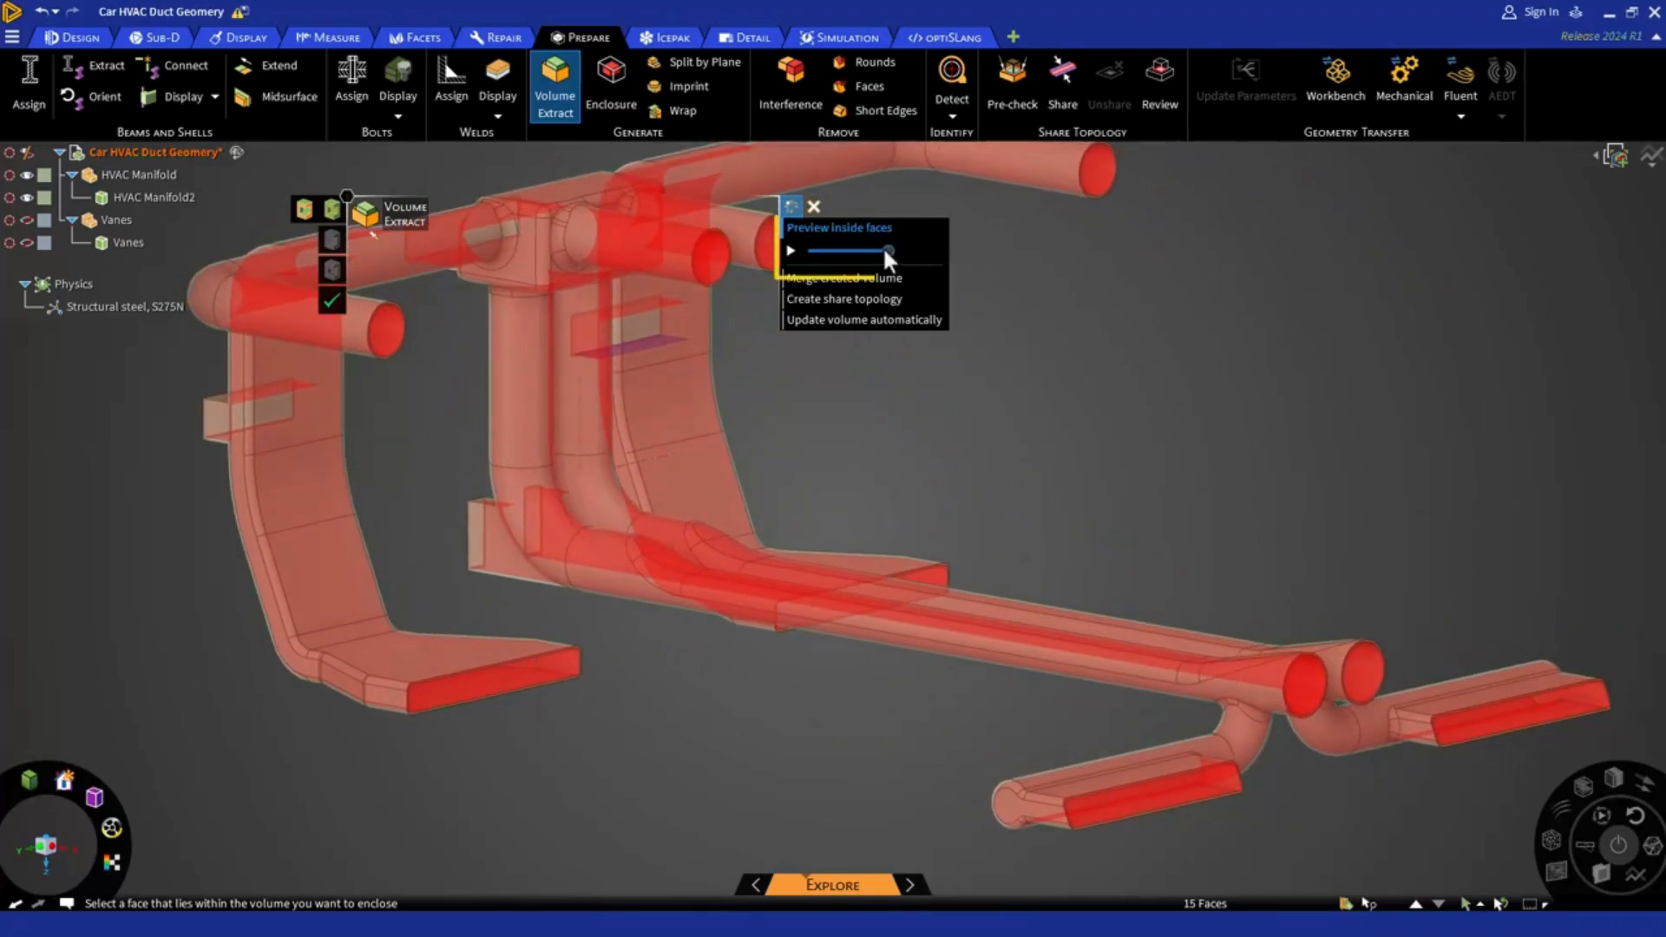
pyautogui.moveTo(882, 248)
pyautogui.mouseDown()
pyautogui.moveTo(812, 251)
pyautogui.moveTo(891, 276)
pyautogui.mouseUp()
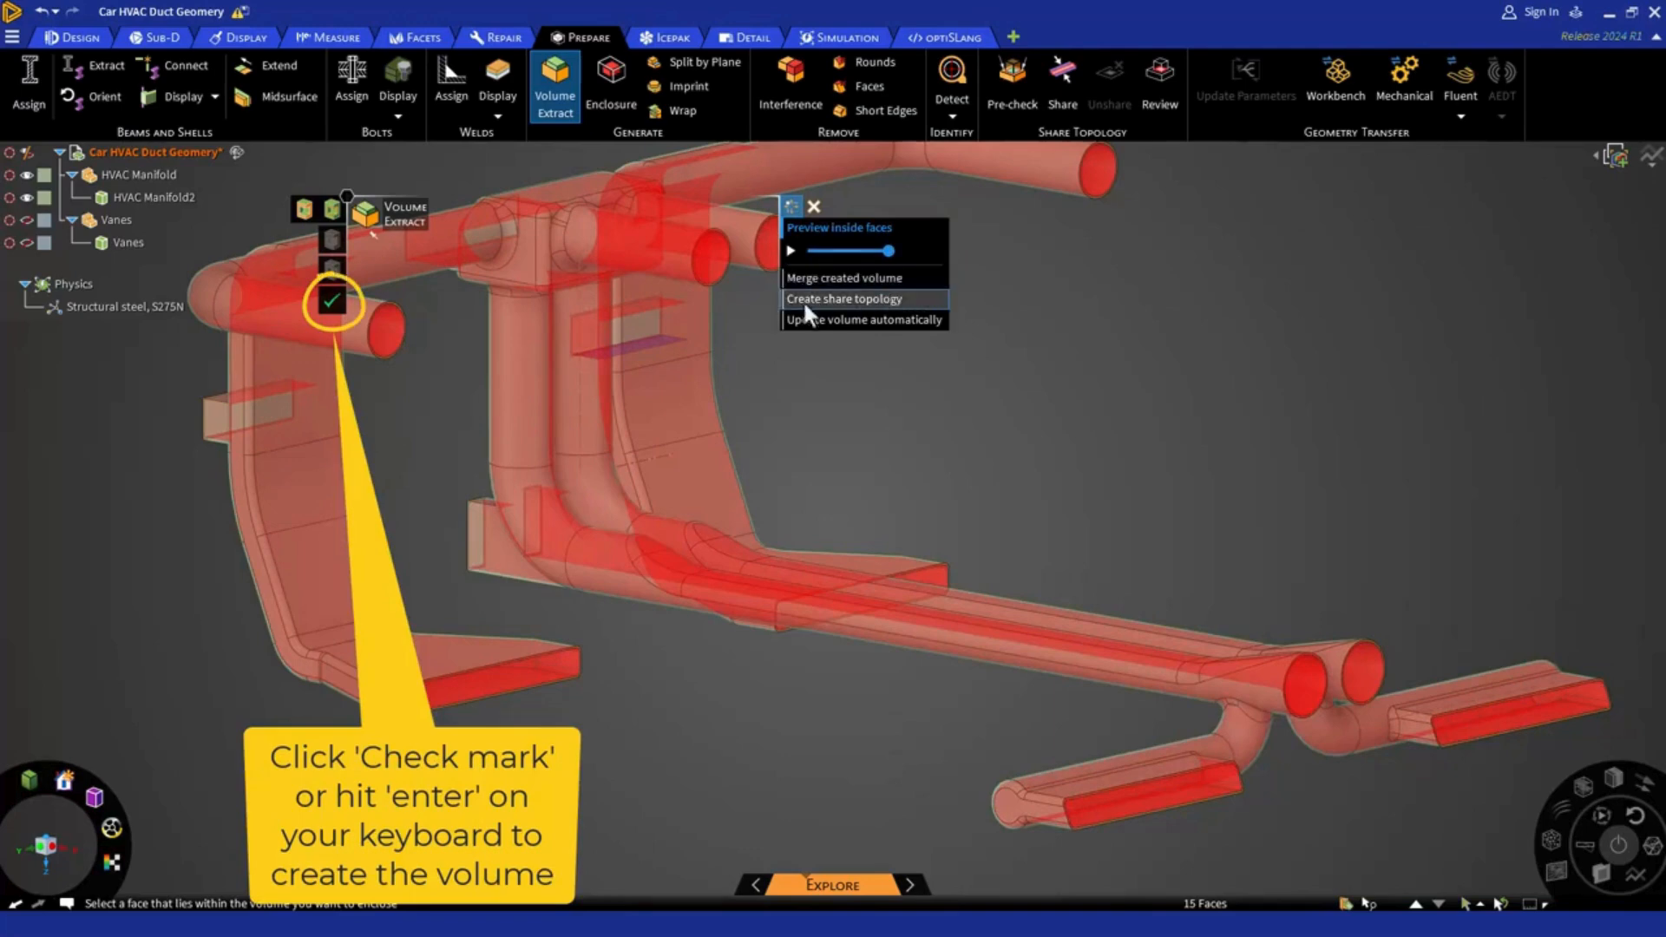
# Complete the volume extraction, expand the new Volume component and select its Volume body
pyautogui.click(335, 300)
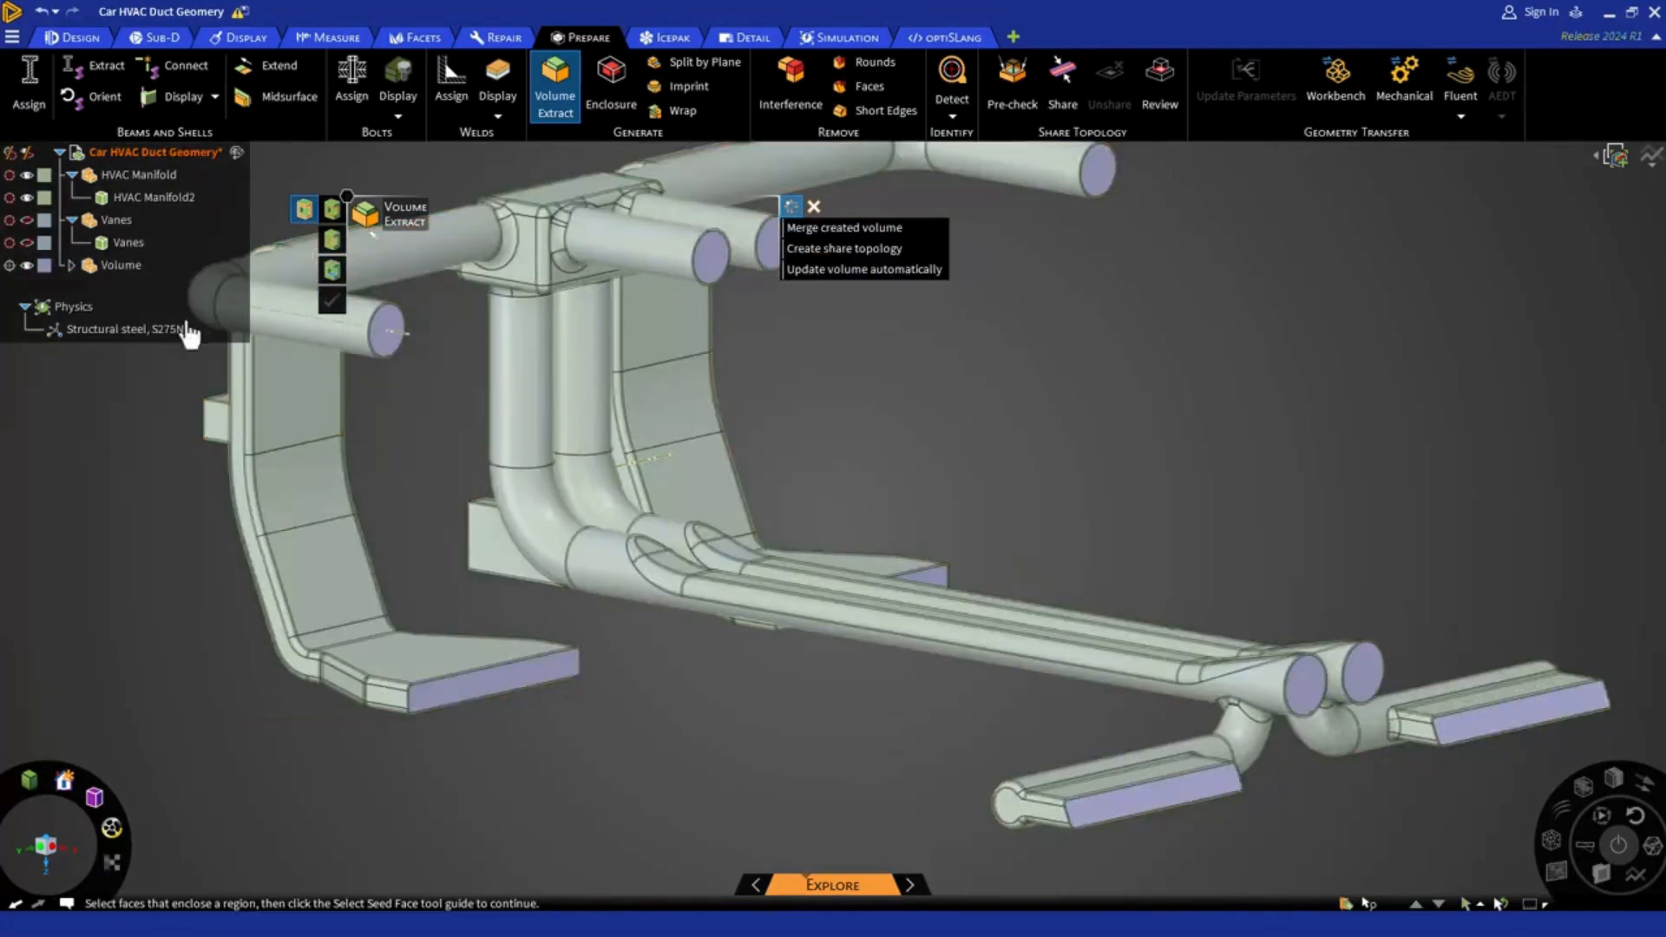
pyautogui.click(71, 265)
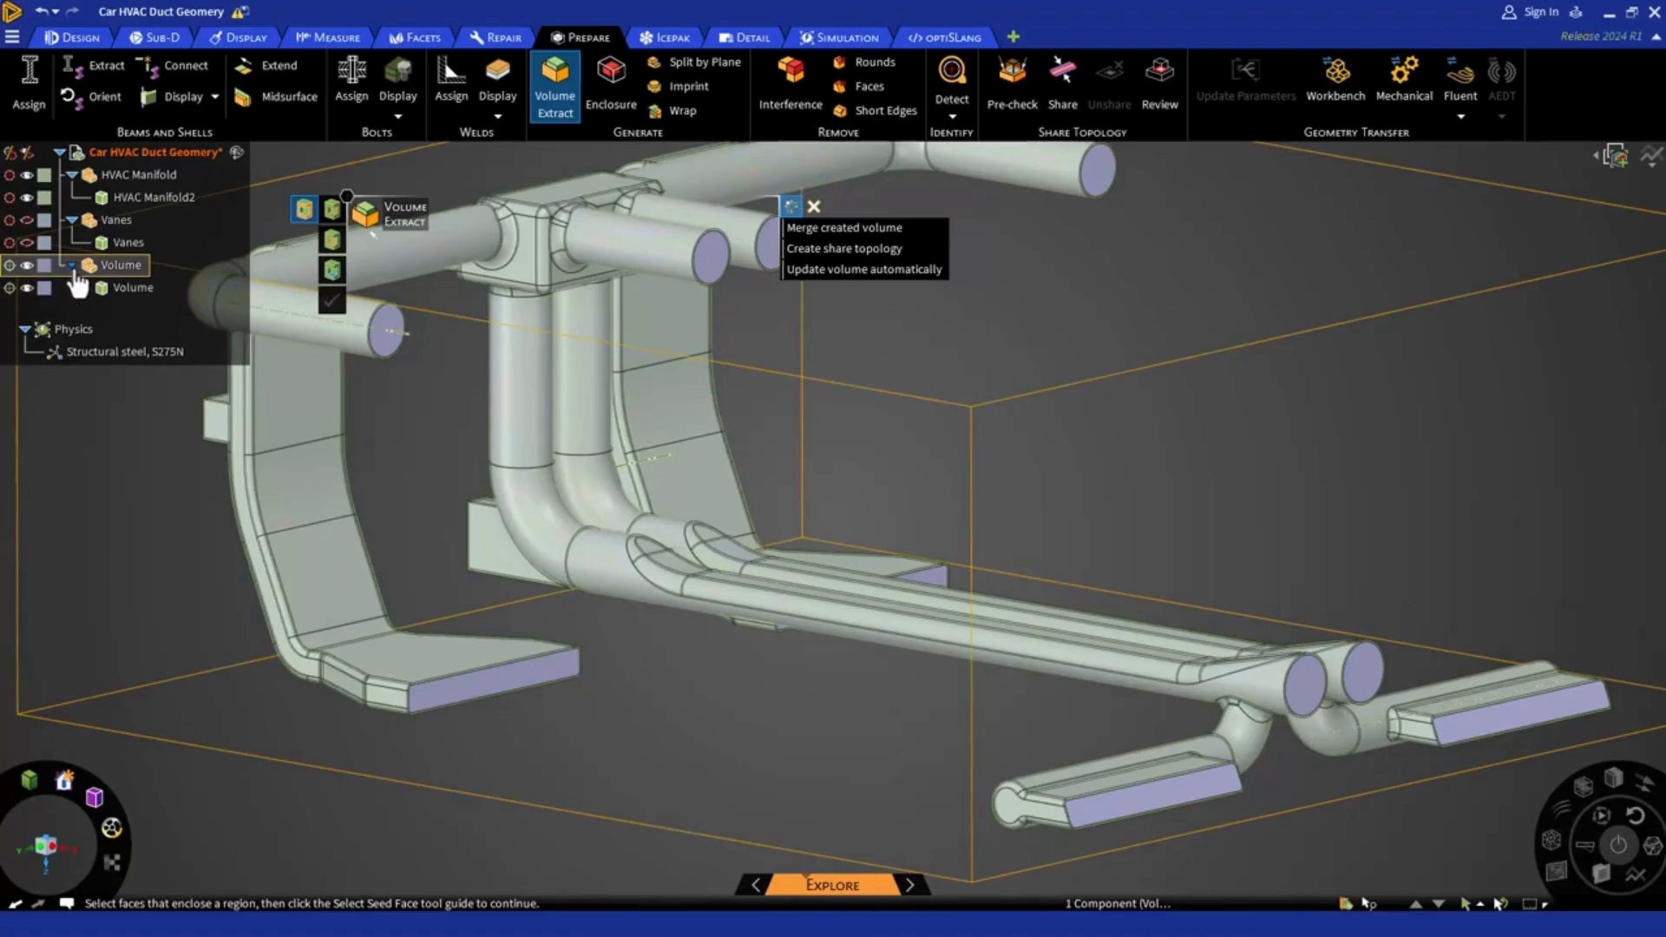
pyautogui.click(122, 289)
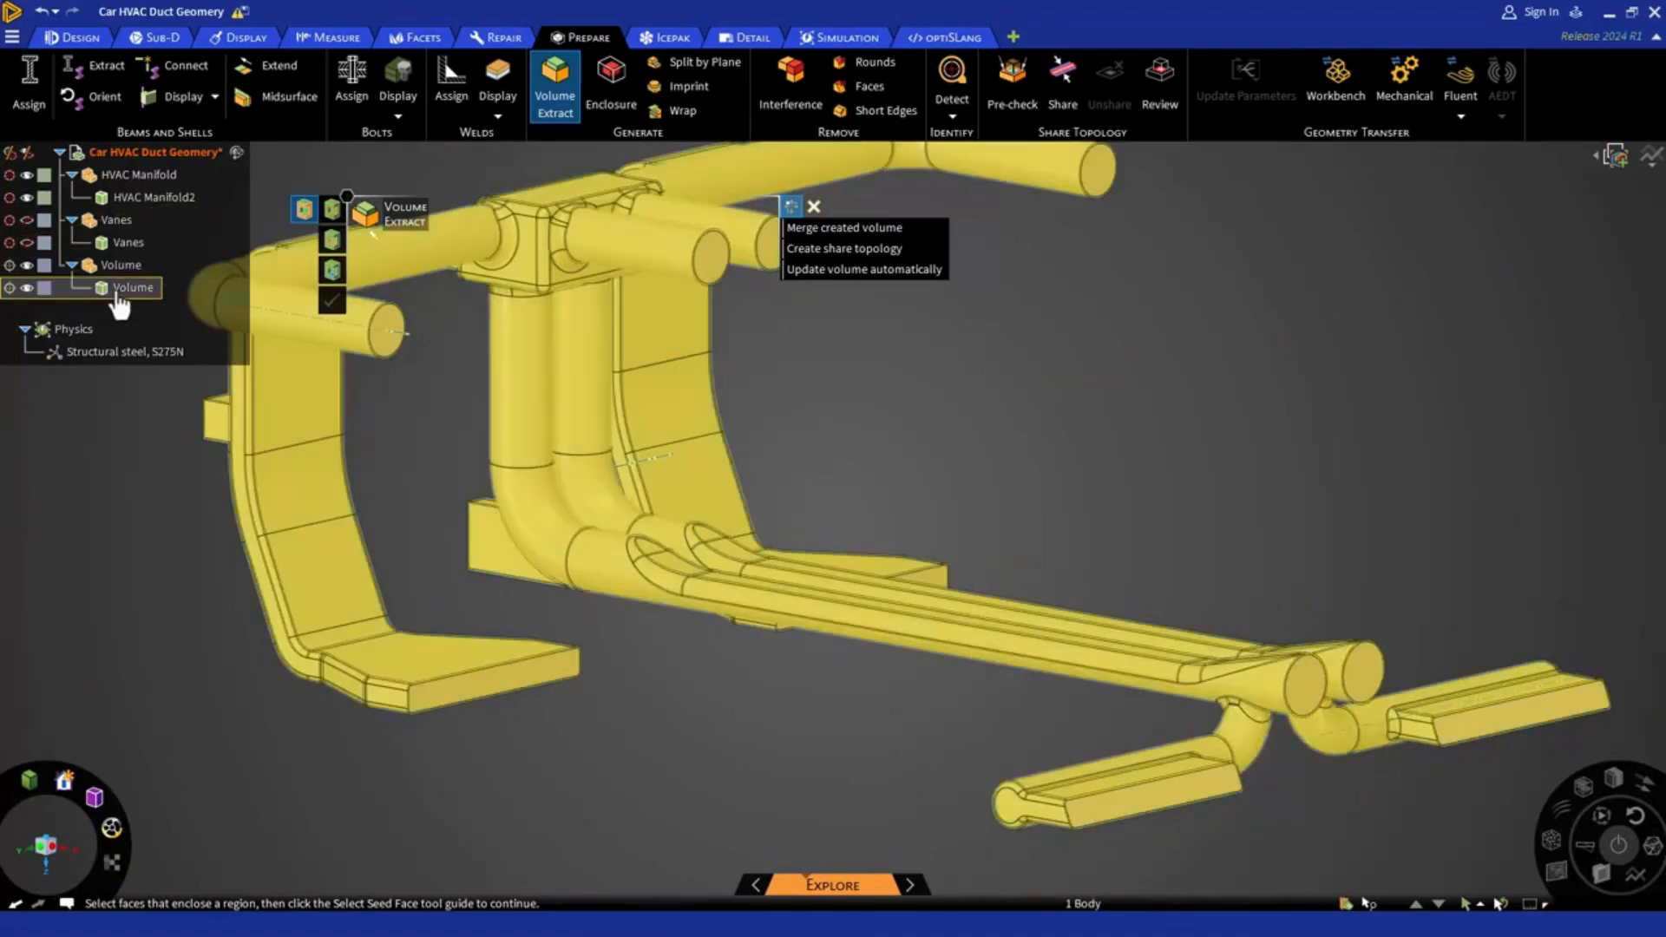